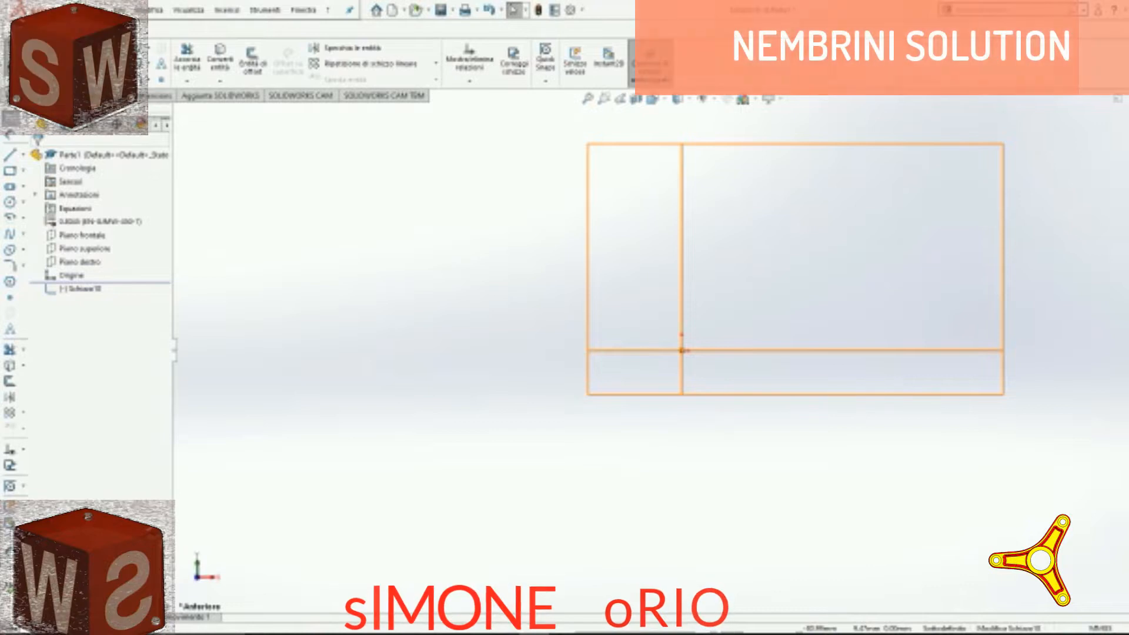
Step: Sketch a vertical construction line about 102 mm long passing through the origin, extending above and below it
key("l")
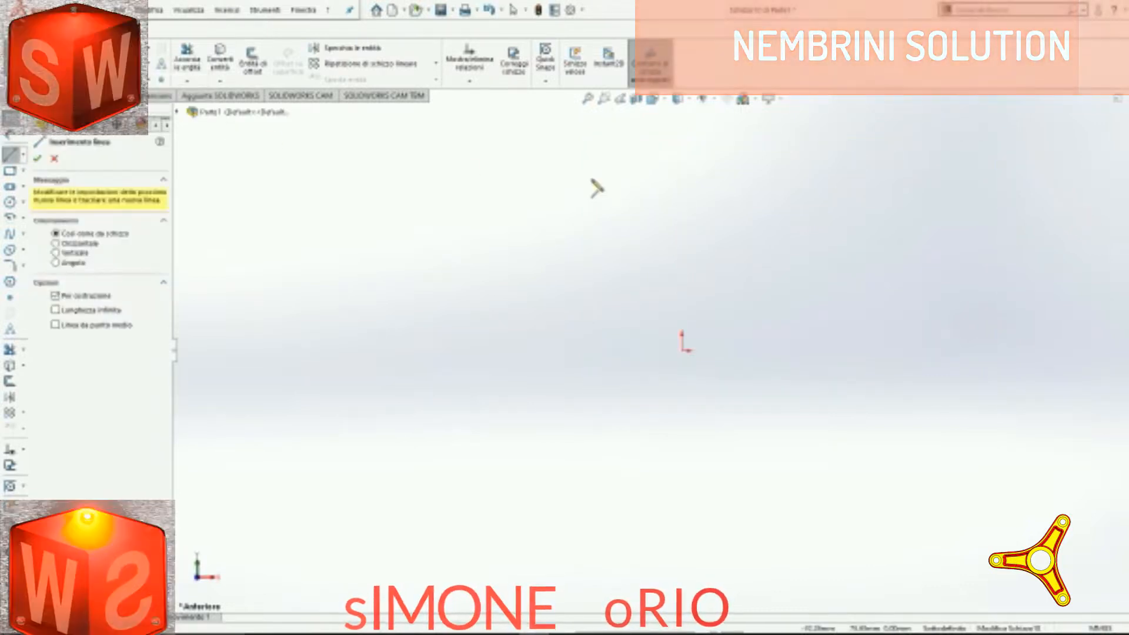
left_click(682, 336)
left_click(682, 196)
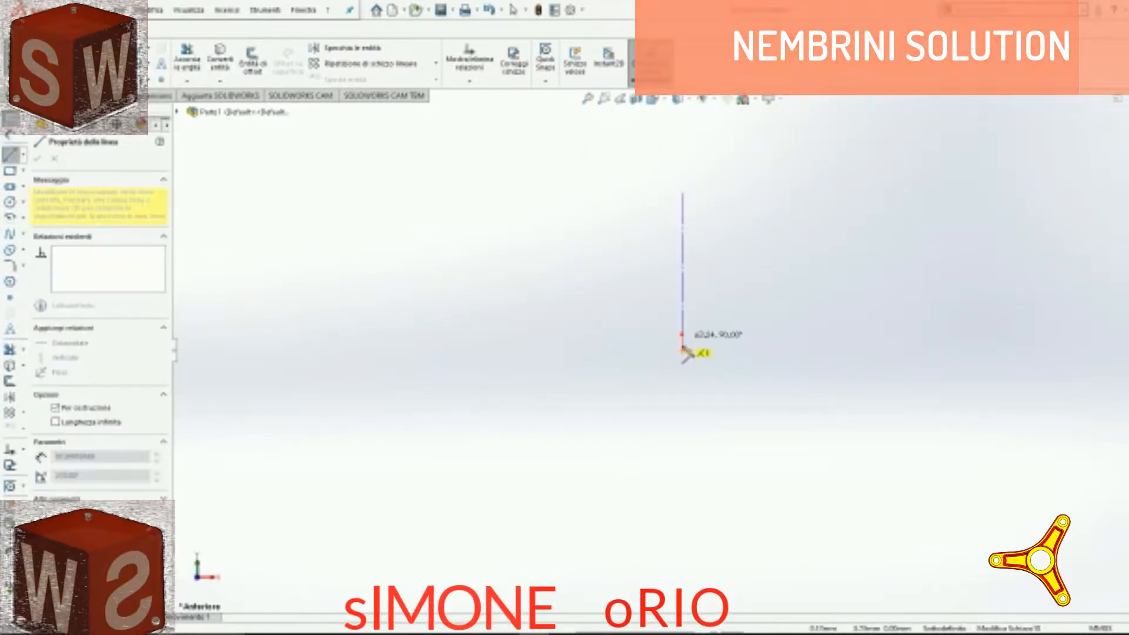
double_click(682, 425)
left_click(682, 309)
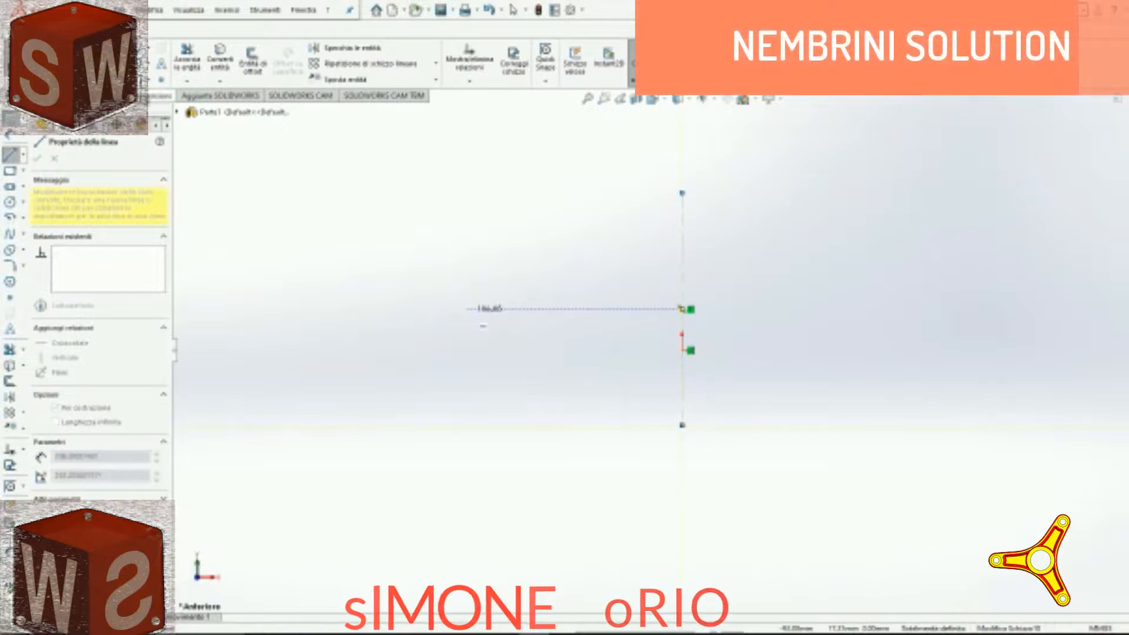
key("Escape")
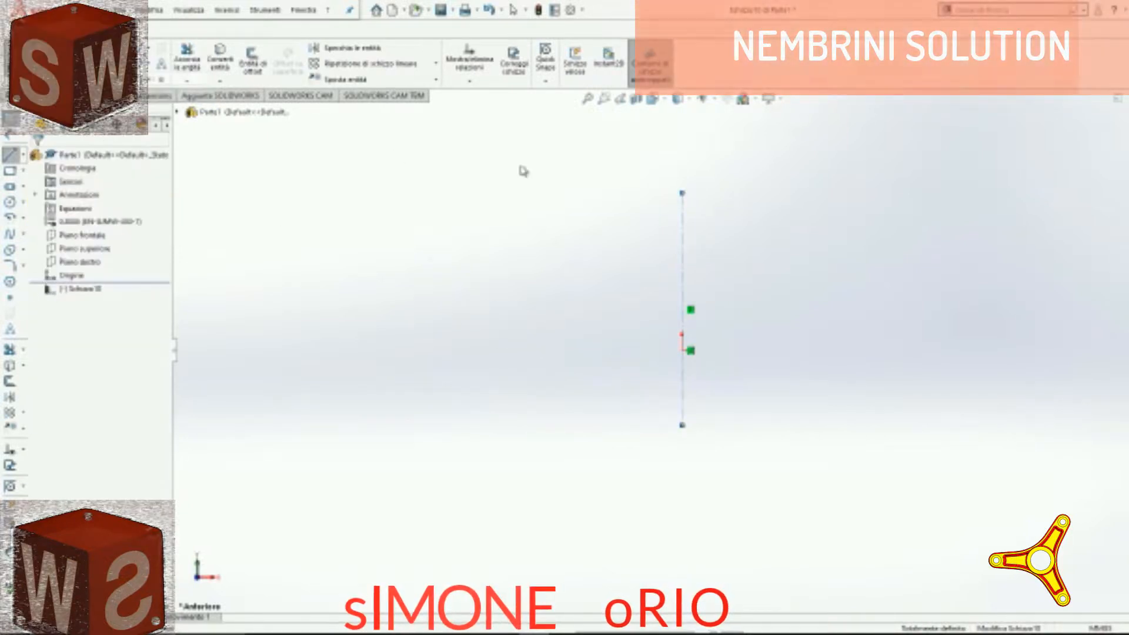
Step: Sketch a second, shorter vertical construction line about 105 mm to the right of the one through the origin
left_click(927, 168)
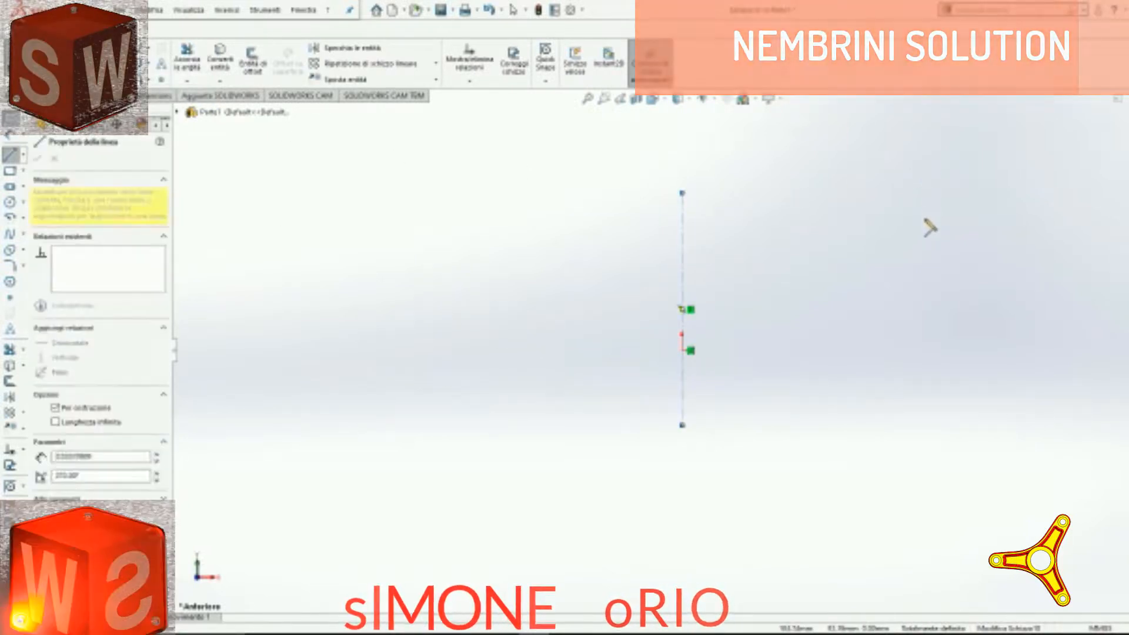
left_click(927, 323)
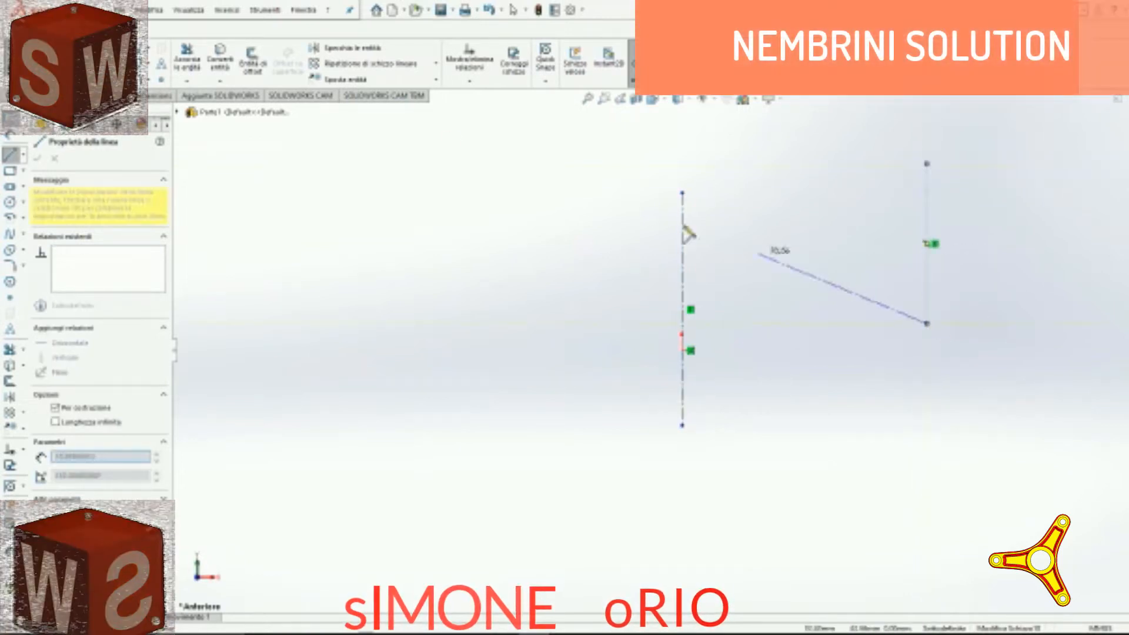
key("Escape")
key("Escape")
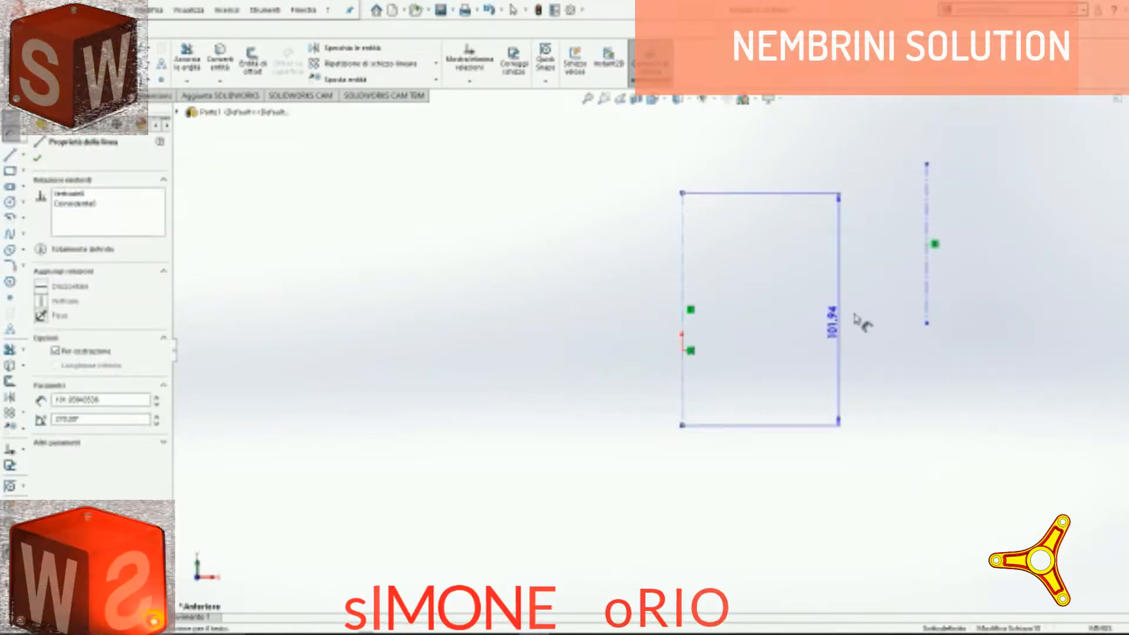
Step: Dimension the horizontal distance between the two vertical construction lines as 130 mm
left_click(928, 279)
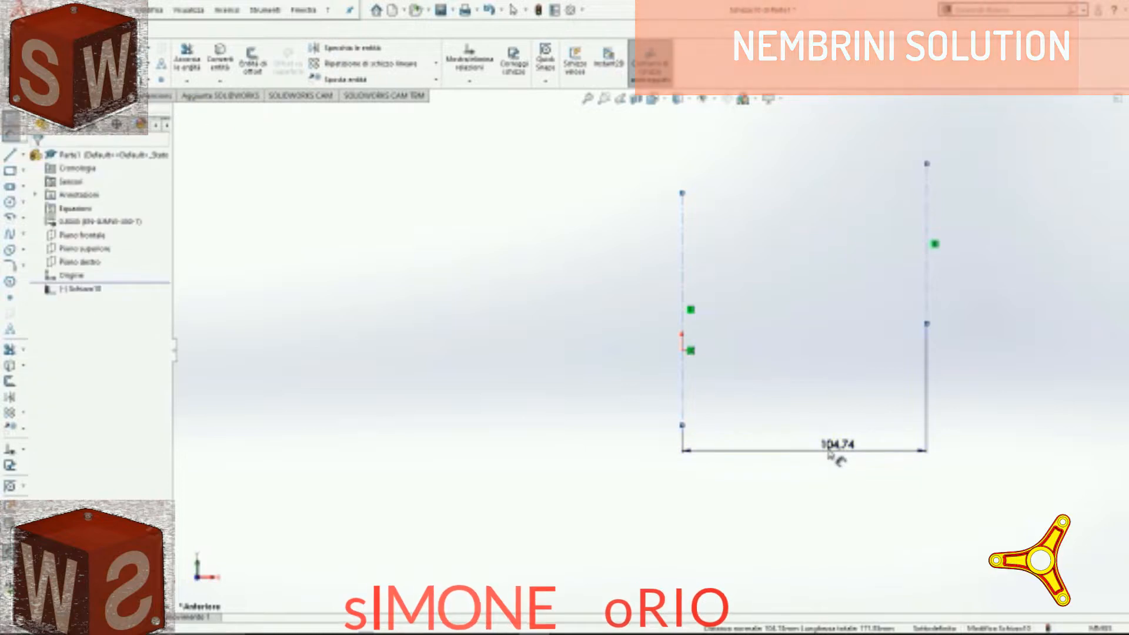
left_click(830, 451)
type("130")
key("Return")
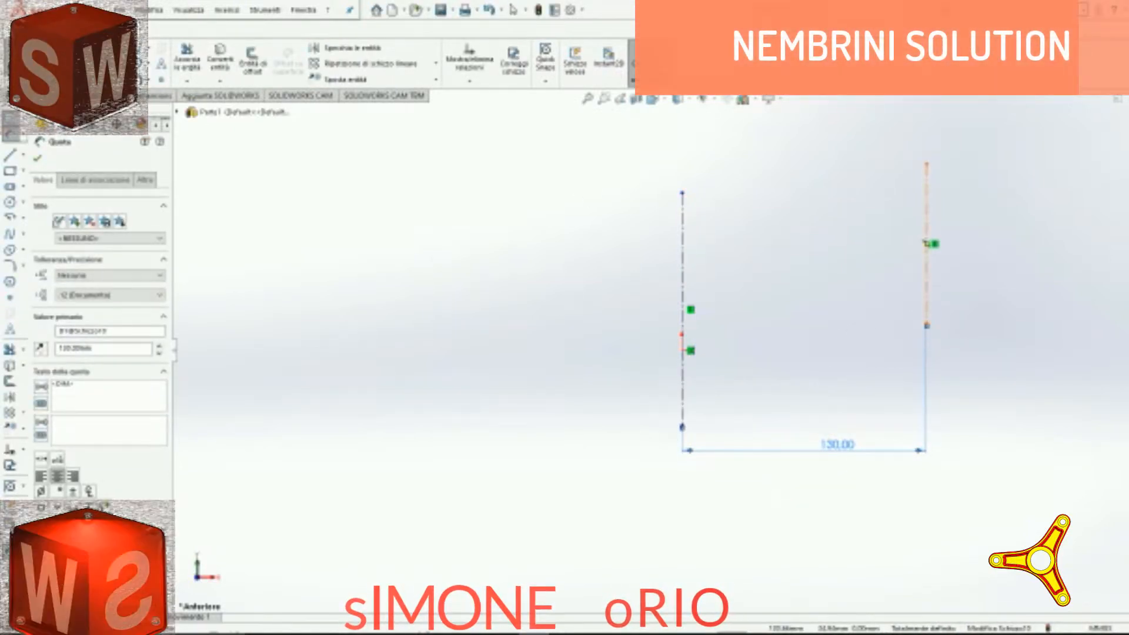
Step: Sketch a horizontal construction line crossing the upper part of the right-hand vertical construction line
key("l")
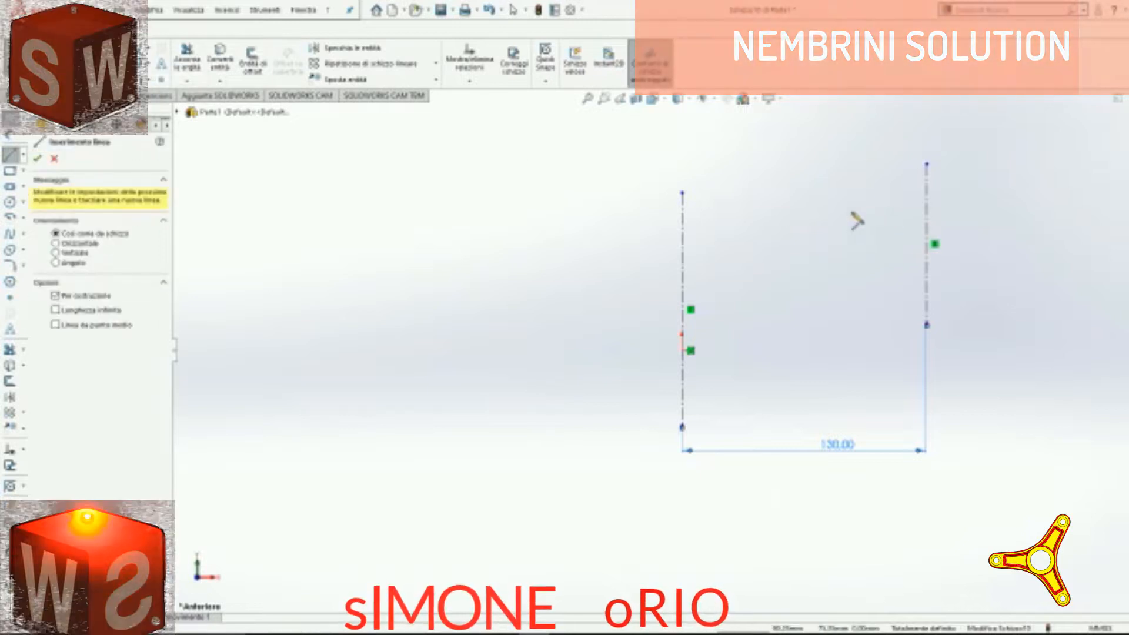
left_click(853, 212)
left_click(1003, 212)
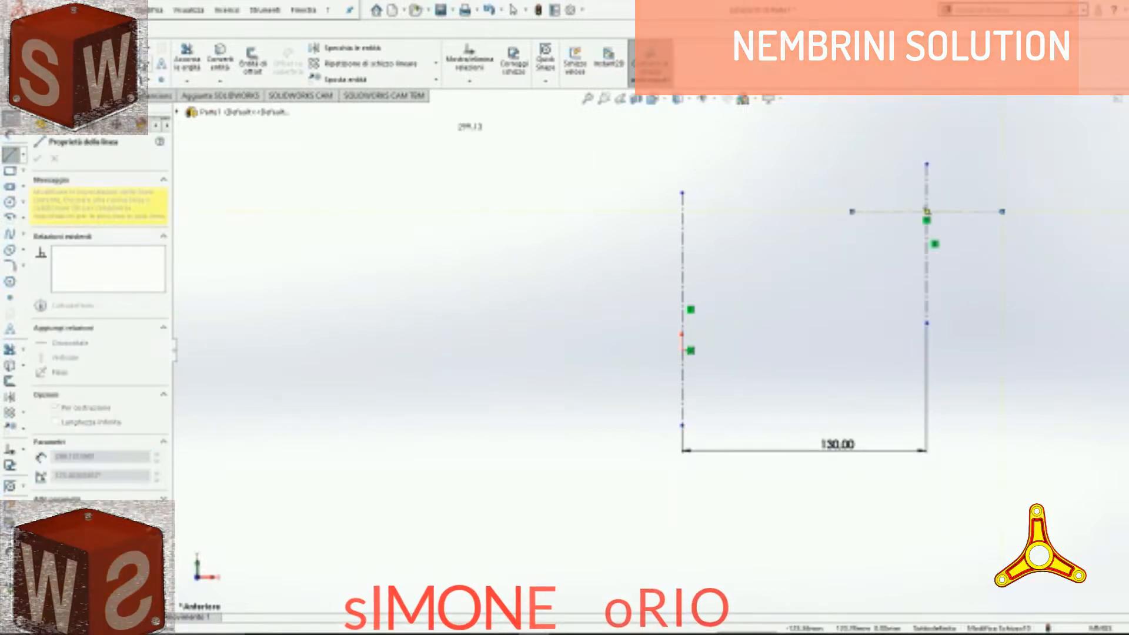
Step: Dimension the height of the horizontal construction line above the origin as 64 mm
left_click(50, 58)
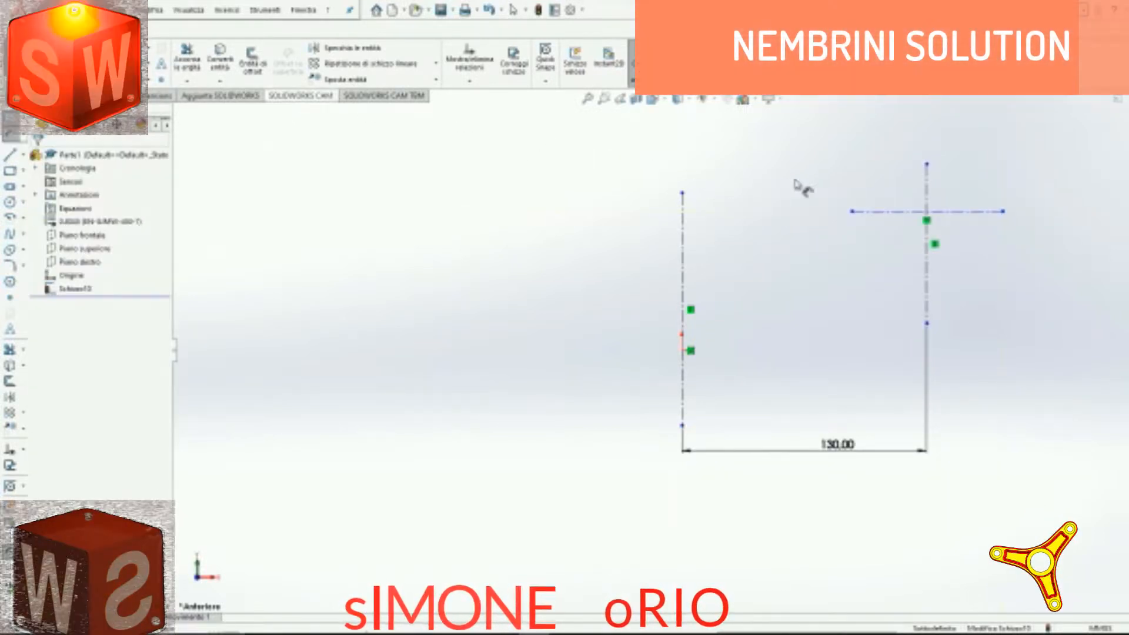
left_click(883, 212)
left_click(682, 352)
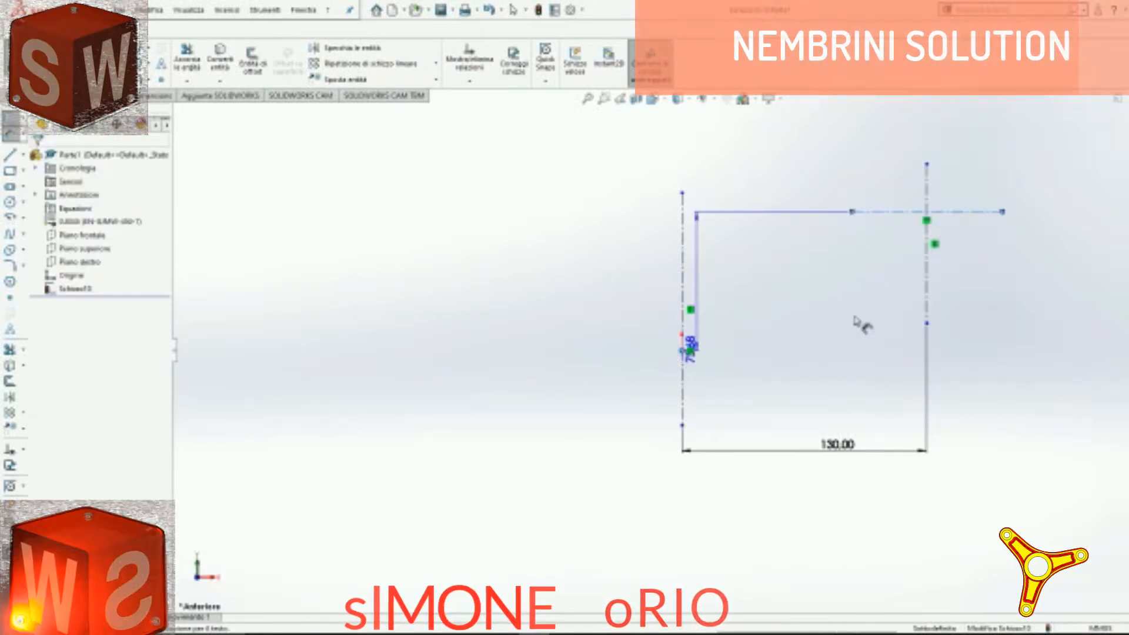
left_click(1031, 300)
type("60")
key("Return")
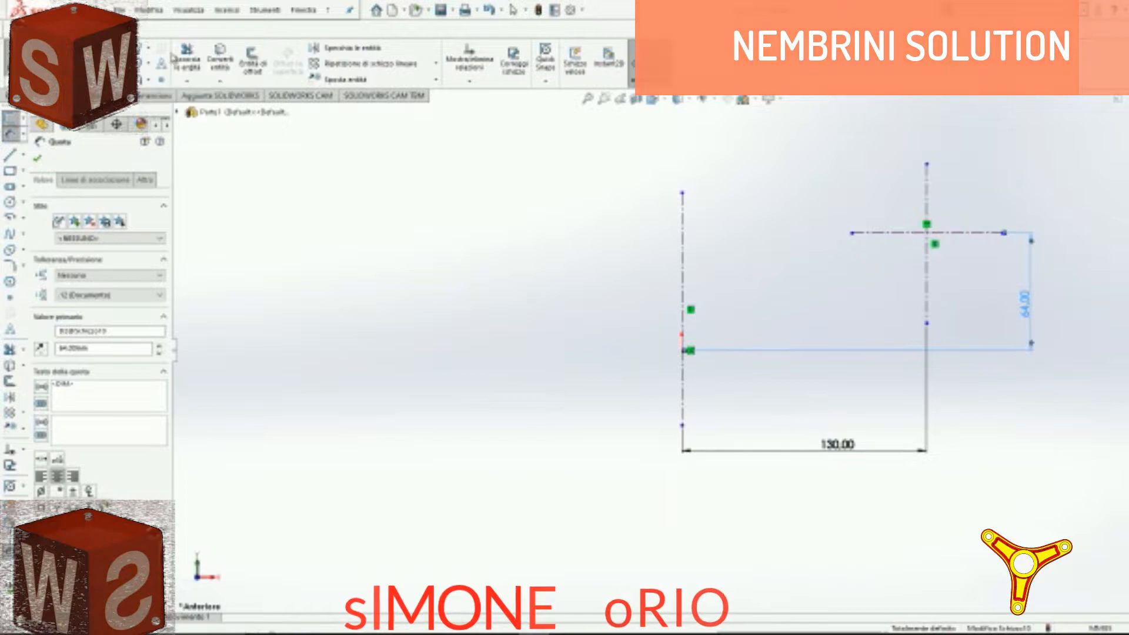
Step: Sketch a circle centred on the horizontal construction line, right of the vertical one, and set its diameter to 40 mm
left_click(110, 48)
left_click(963, 232)
left_click(1014, 192)
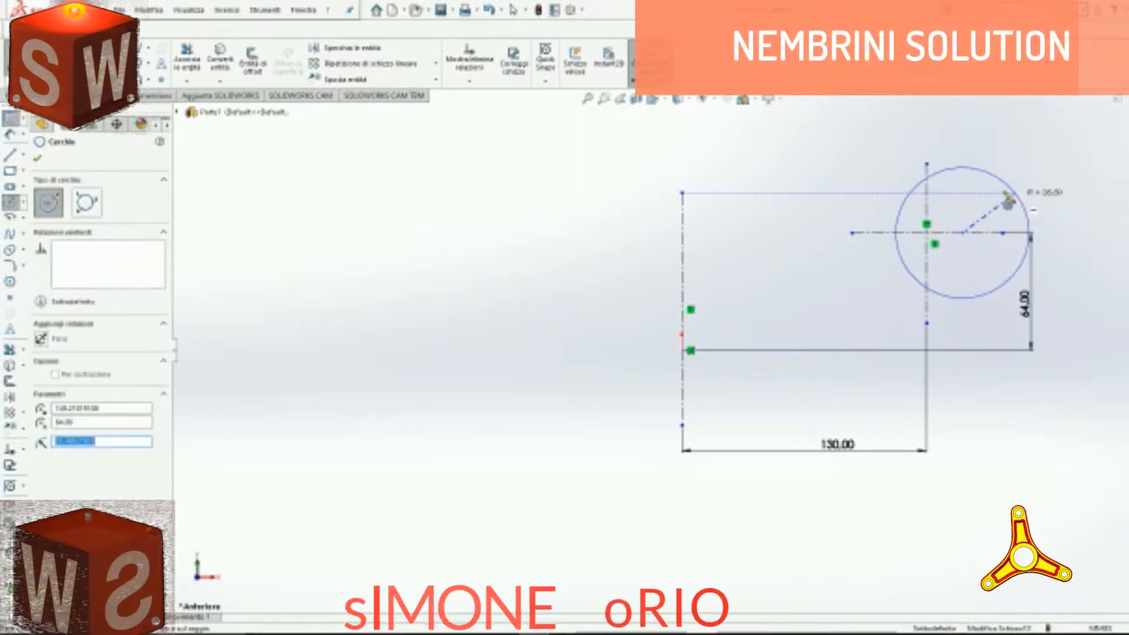
left_click(44, 58)
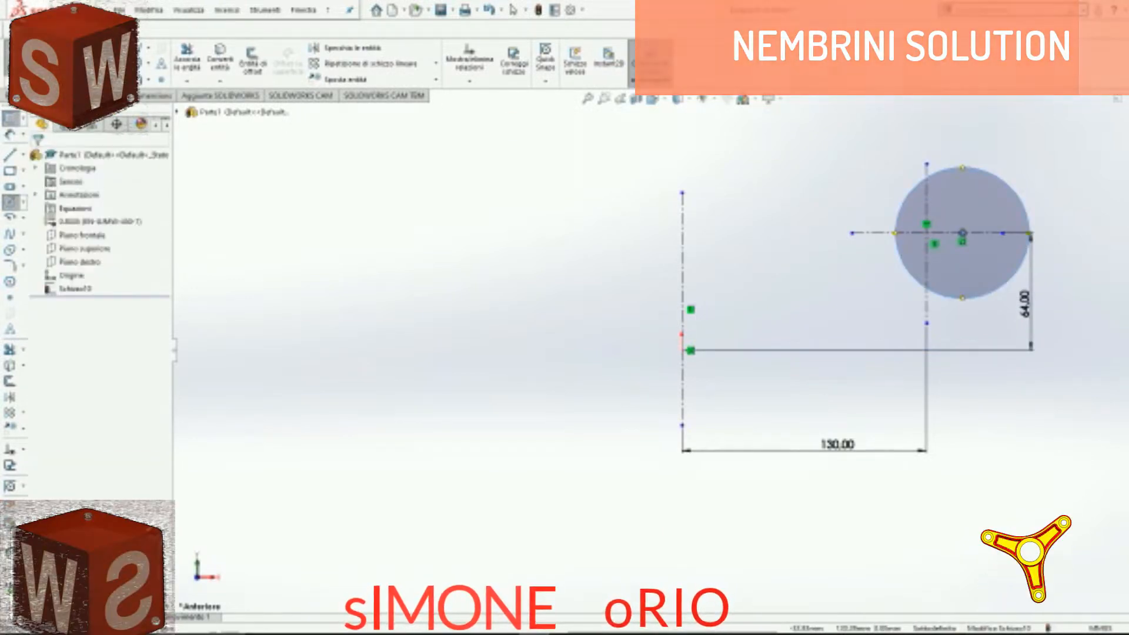
left_click(1014, 187)
left_click(1067, 191)
type("40")
key("Return")
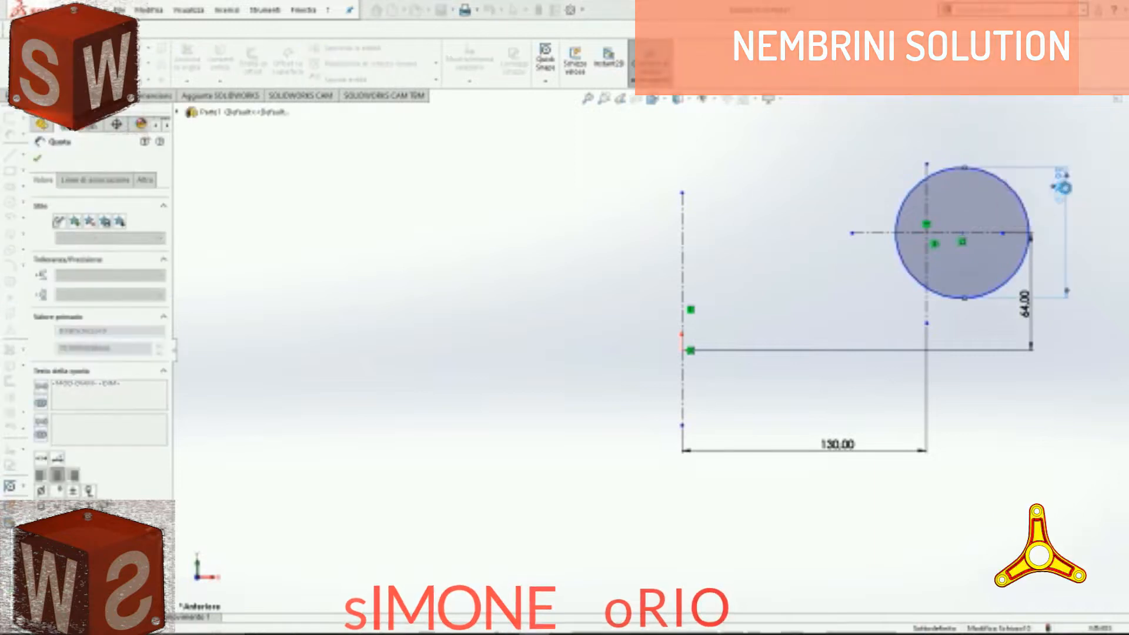
Step: Make the 40 mm circle's centre coincident with the right-hand vertical construction line
left_click(44, 58)
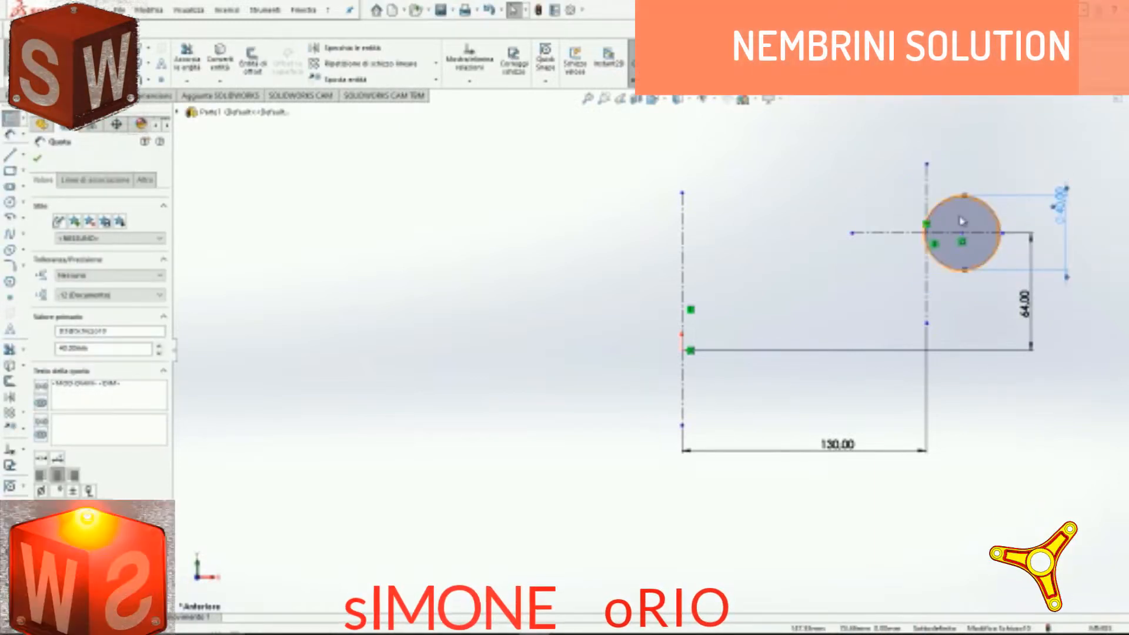
left_click(963, 233)
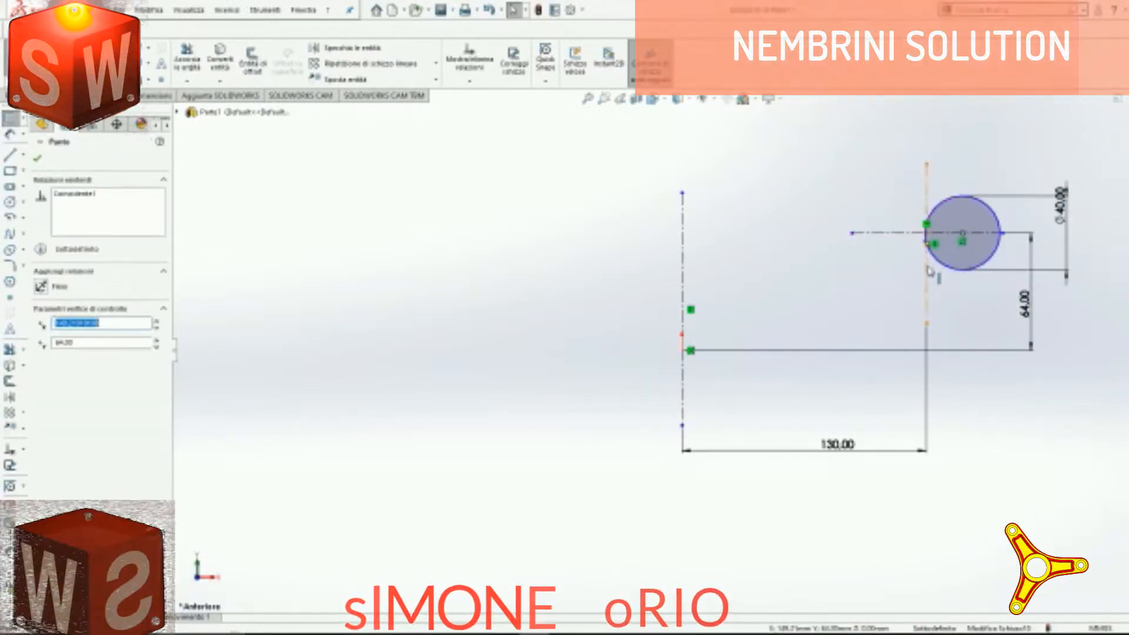
left_click(927, 264, "ctrl")
left_click(983, 213)
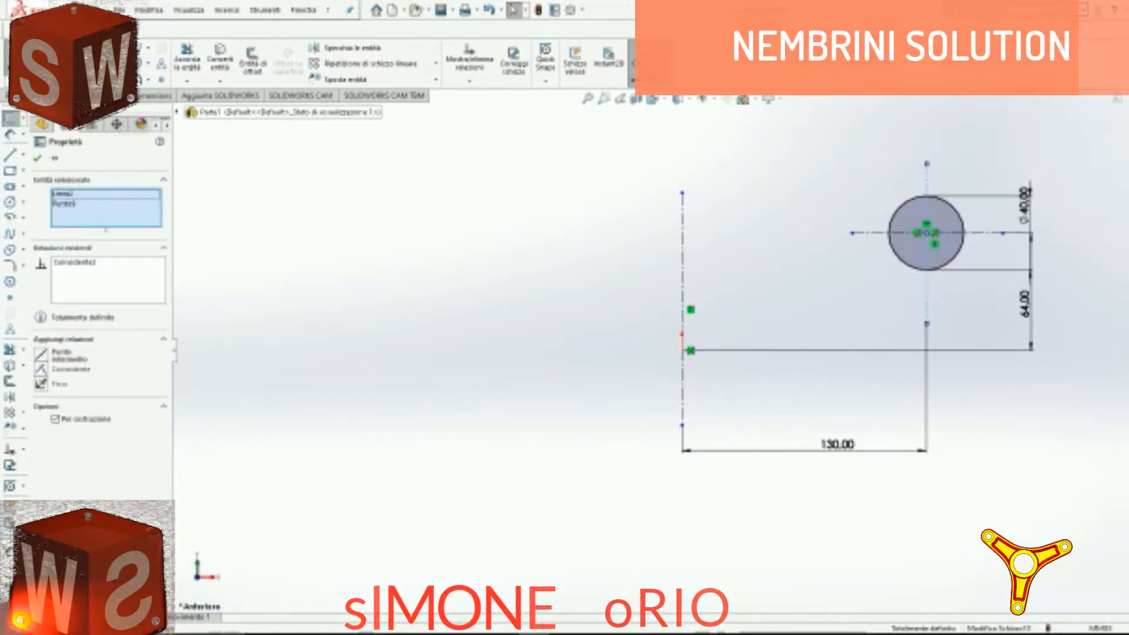
Step: Sketch a circle centred on the left-hand vertical construction line above the origin and set its diameter to 104 mm
left_click(10, 202)
left_click(682, 304)
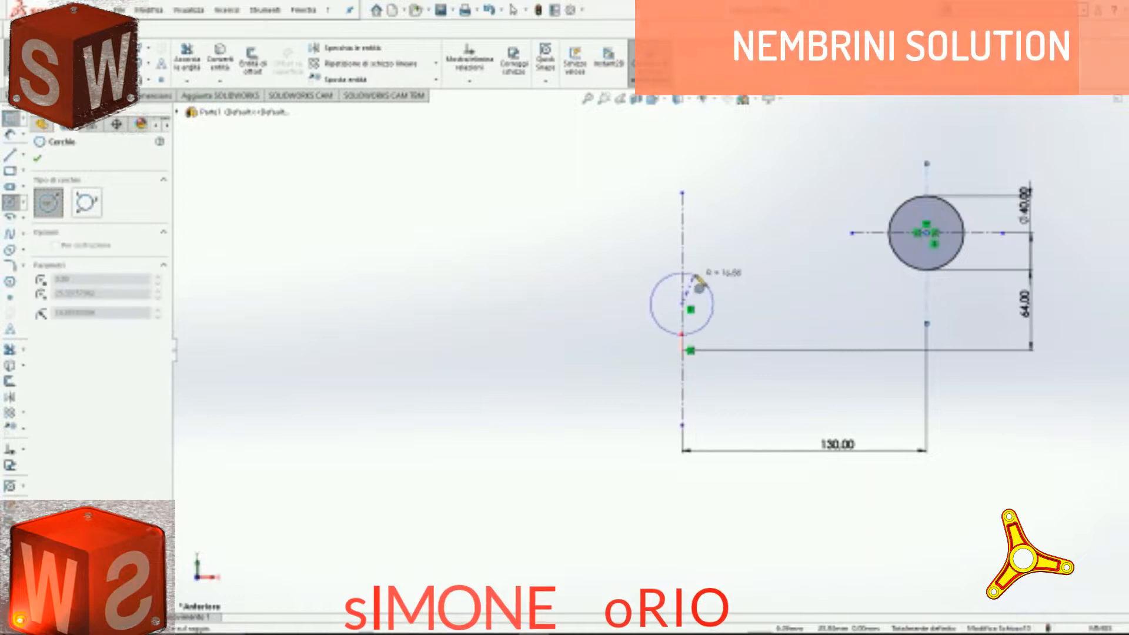
left_click(732, 254)
left_click(10, 135)
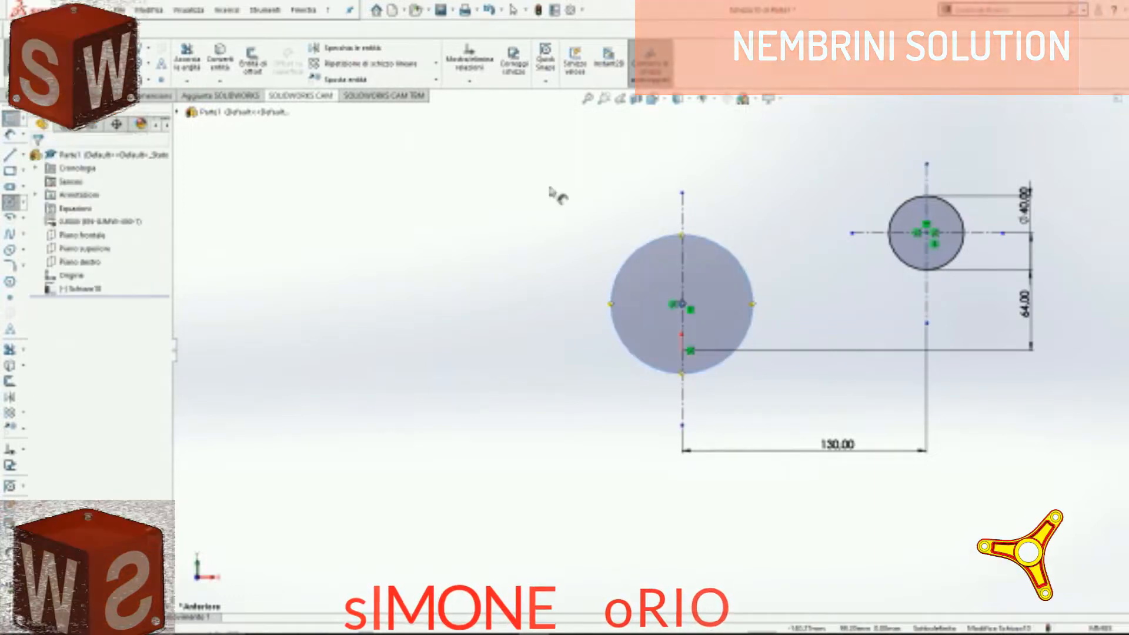
left_click(720, 245)
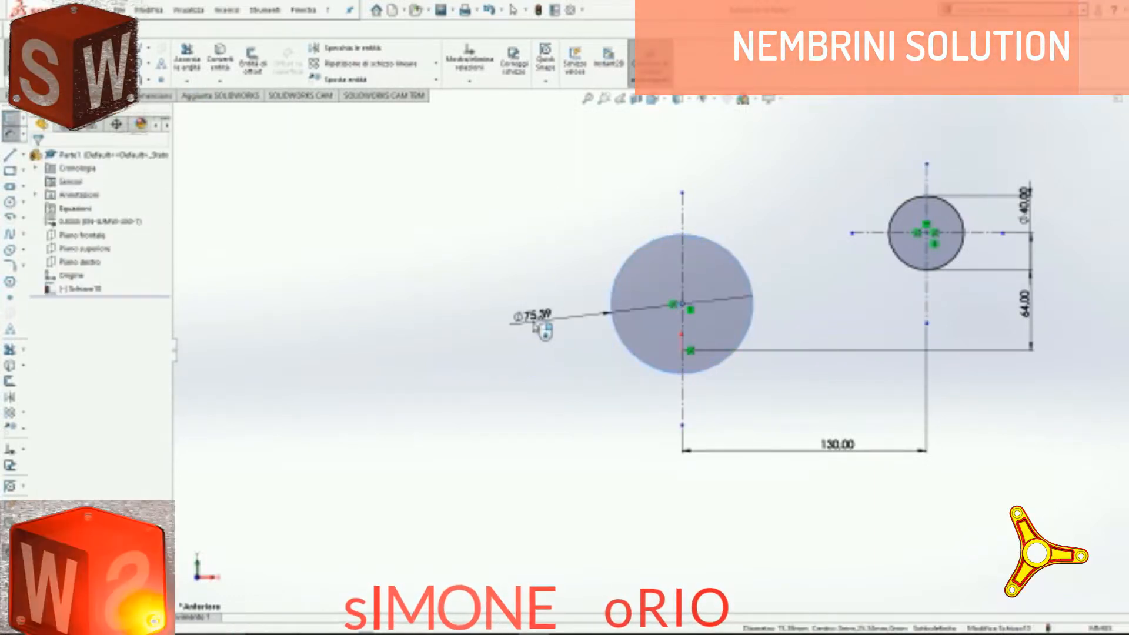
left_click(538, 329)
type("104")
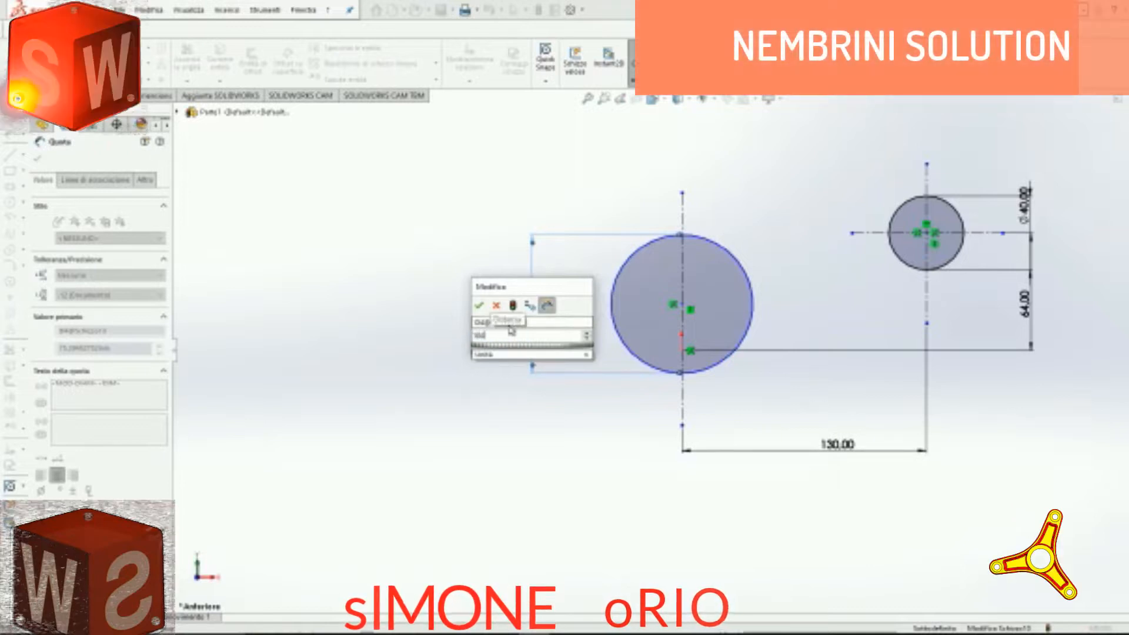
key("Return")
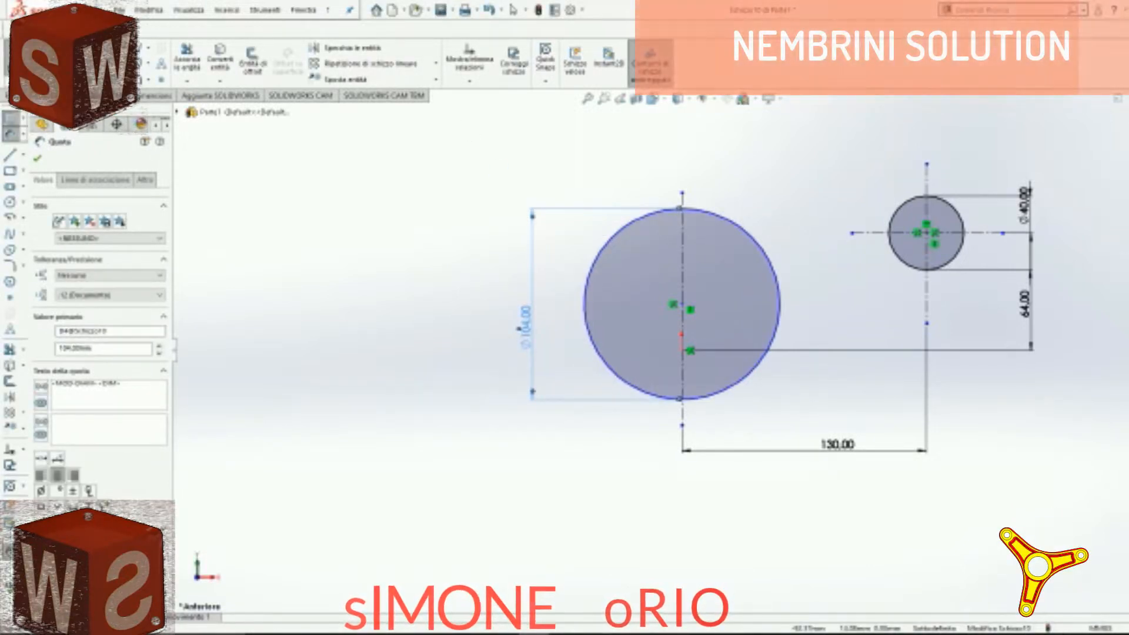
Step: Sketch a solid horizontal line 130 mm long from the large circle's top point to the right-hand vertical construction line
left_click(135, 78)
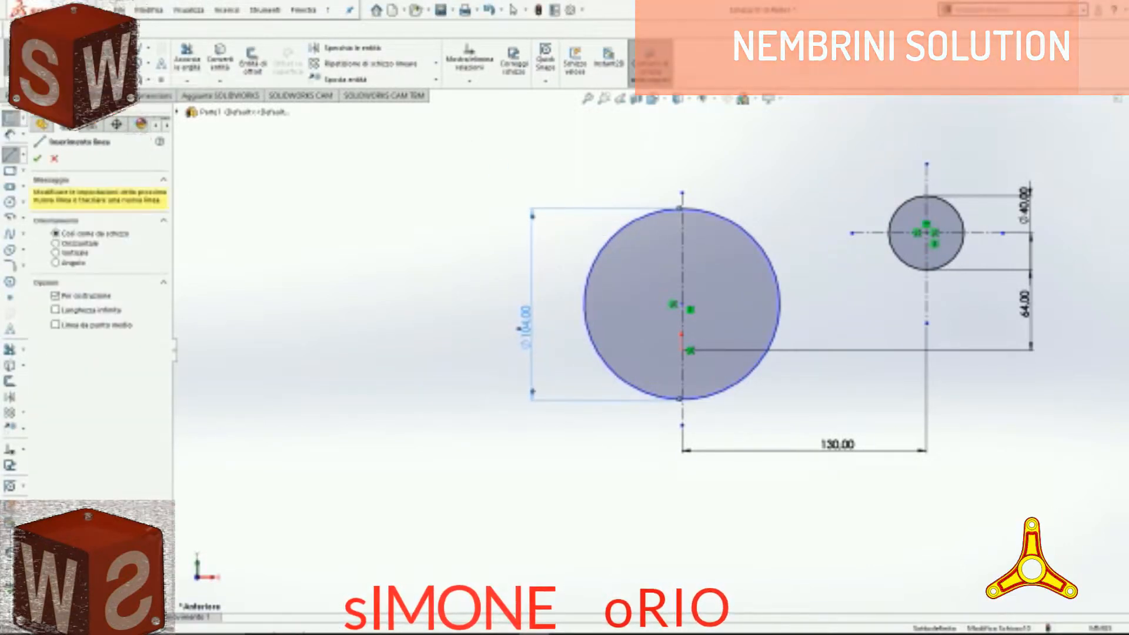
left_click(99, 48)
left_click(126, 63)
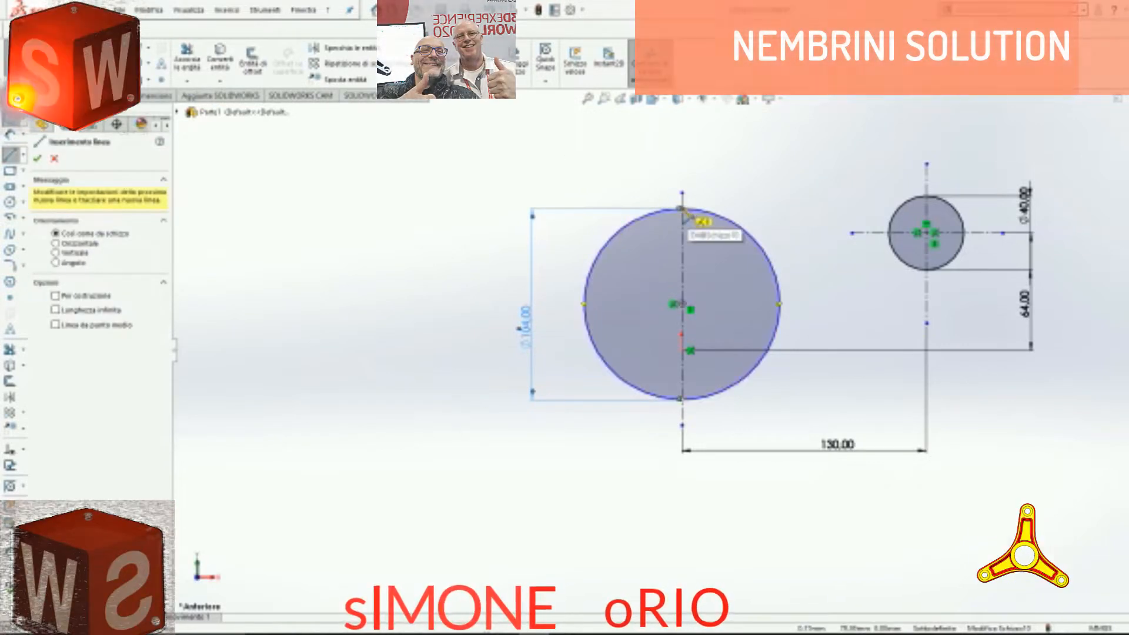
left_click(682, 210)
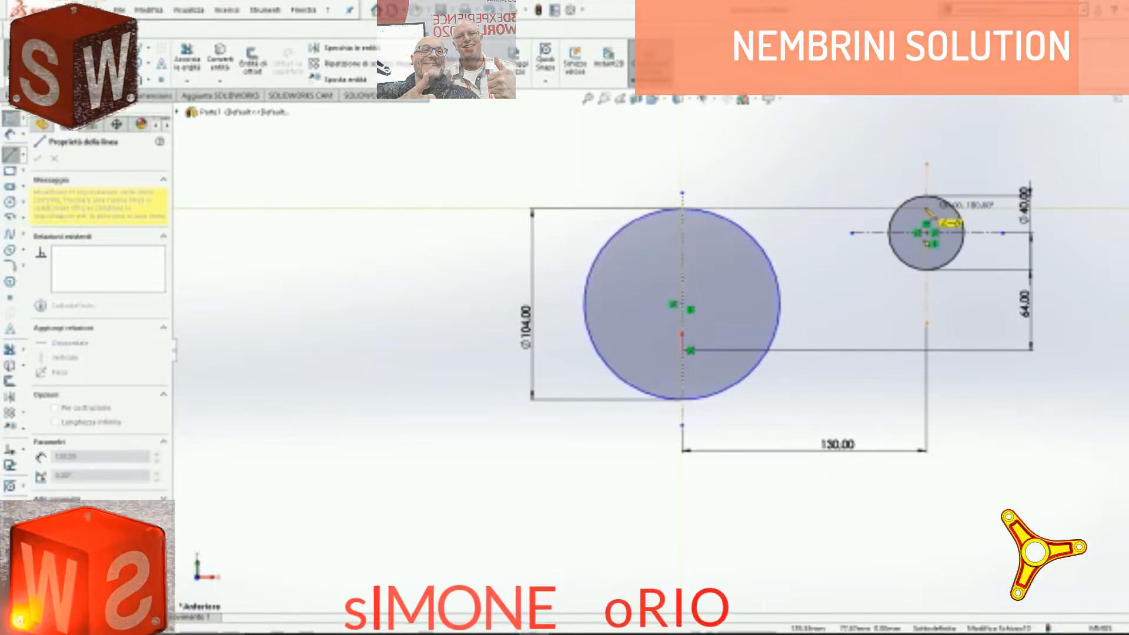
left_click(929, 210)
key("Escape")
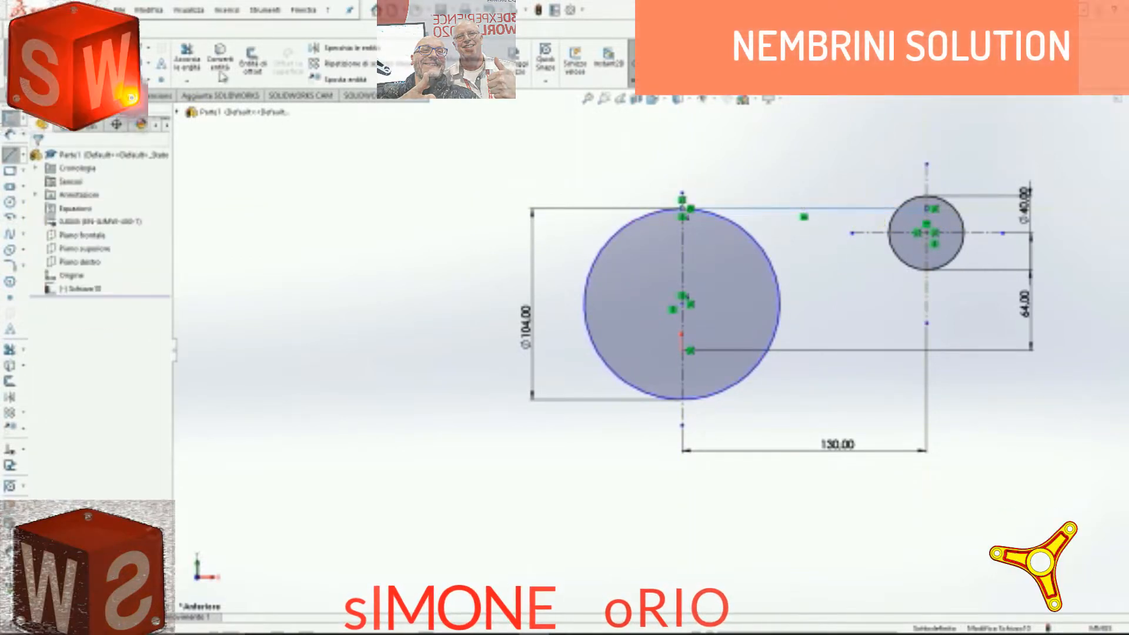
Step: Add a tangent relation between the solid horizontal line and the 40 mm circle
left_click(746, 209)
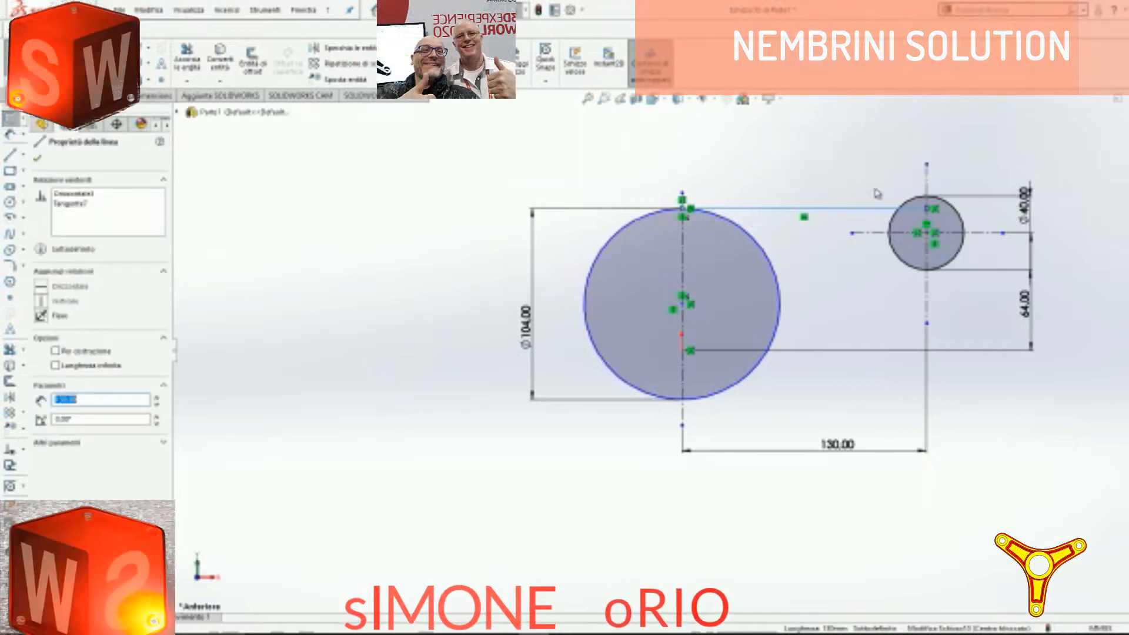
left_click(936, 192, "ctrl")
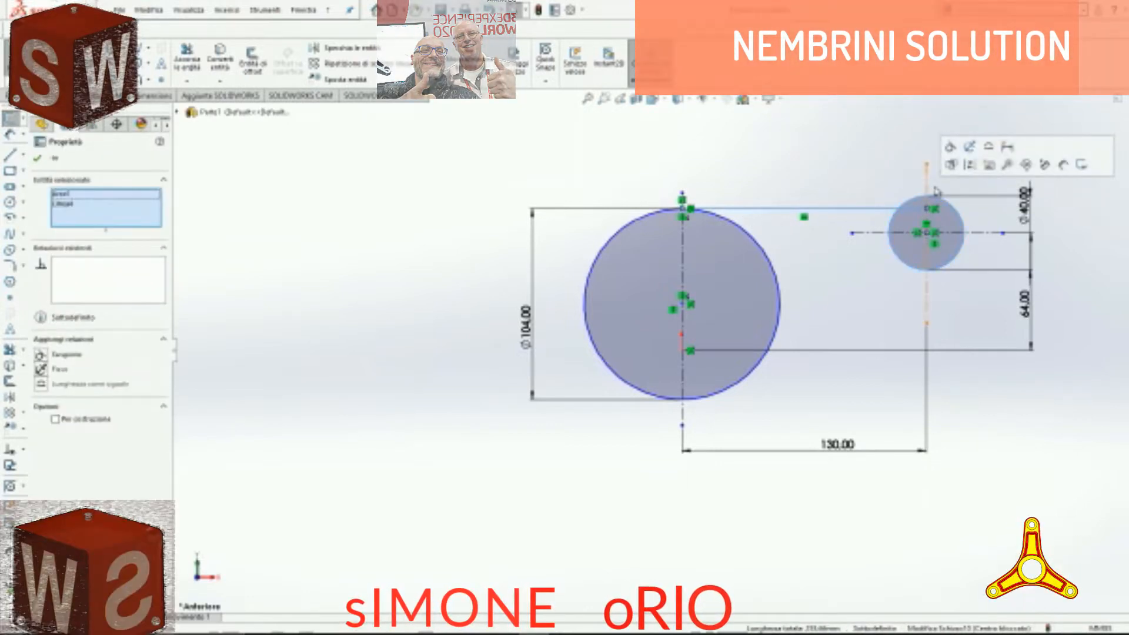
left_click(952, 150)
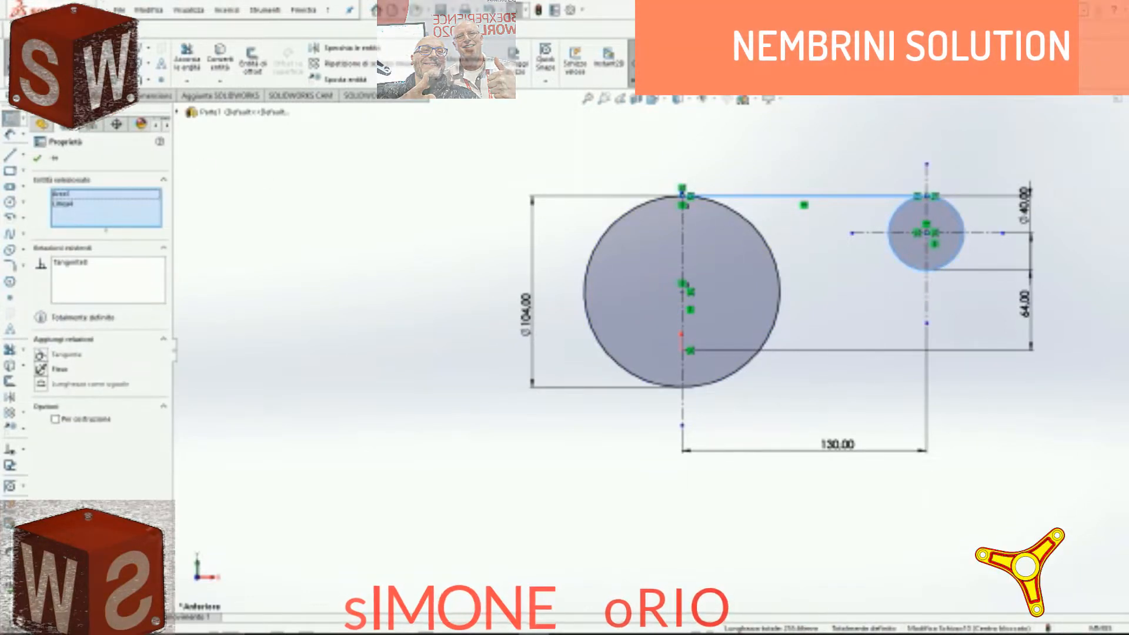
Step: Sketch a horizontal line from the large circle's left point to its centre, continuing through the small circle's centre to its far edge
left_click(22, 96)
left_click(58, 95)
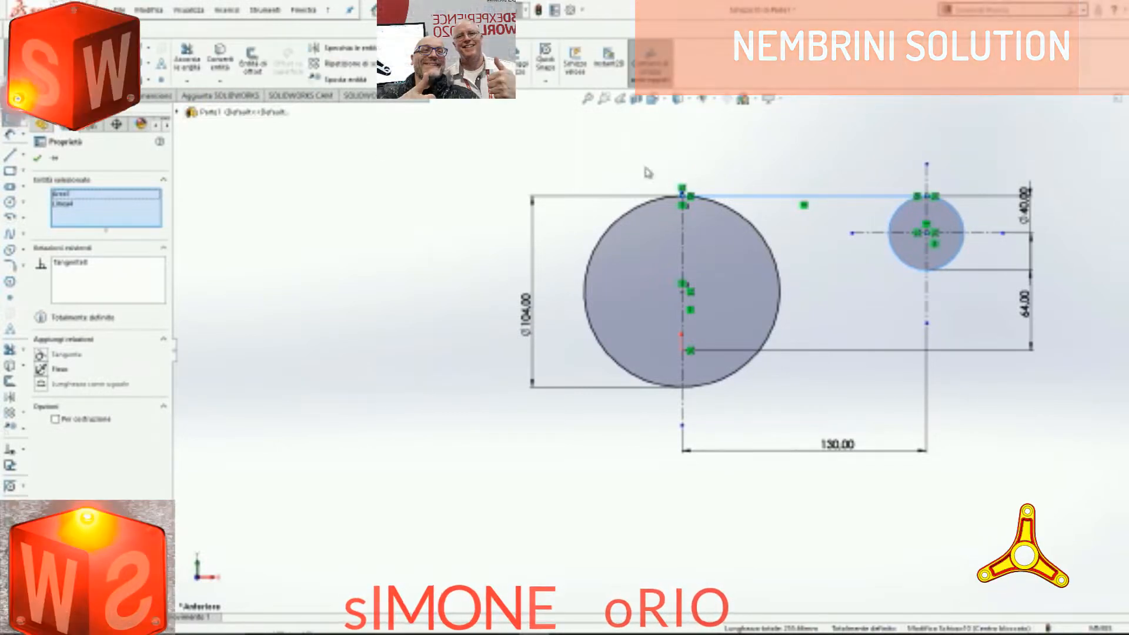
left_click(87, 49)
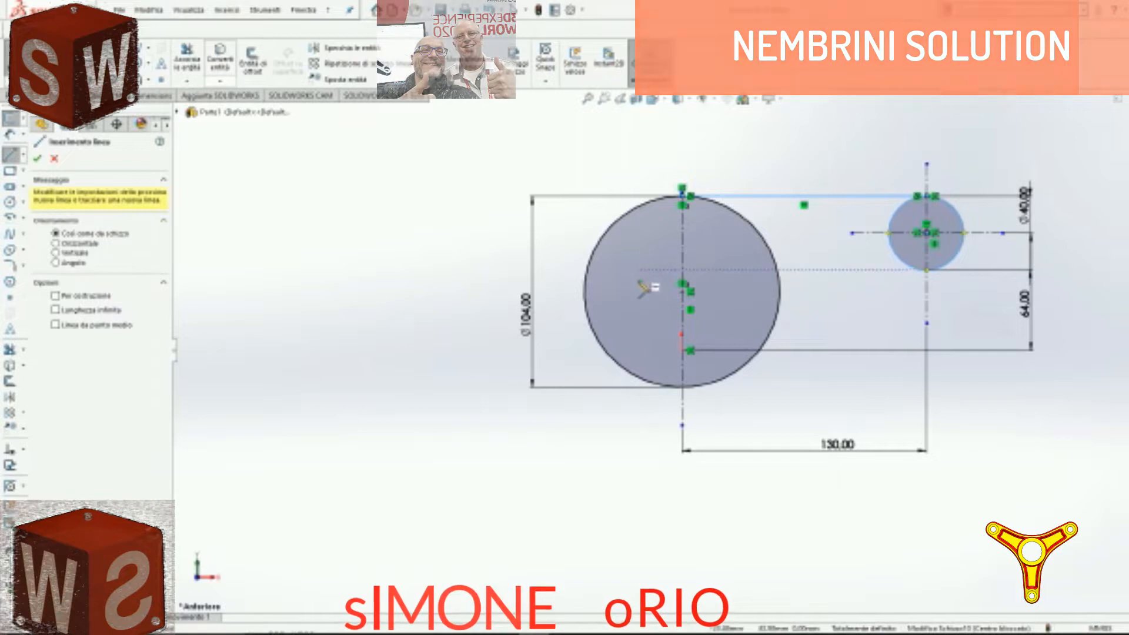
left_click(584, 291)
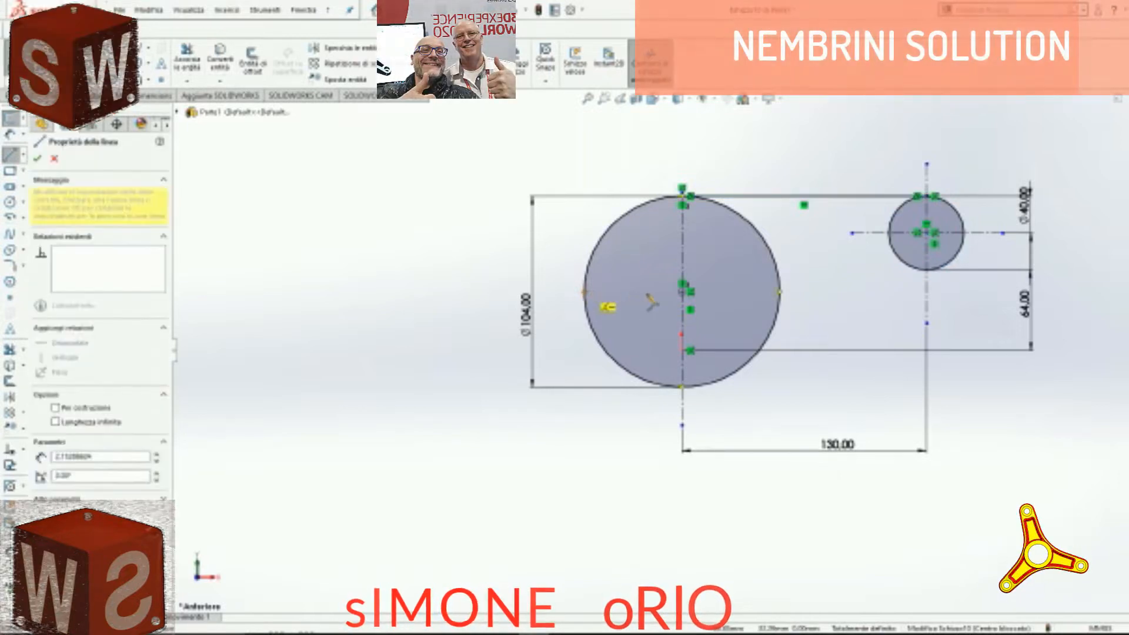
left_click(682, 292)
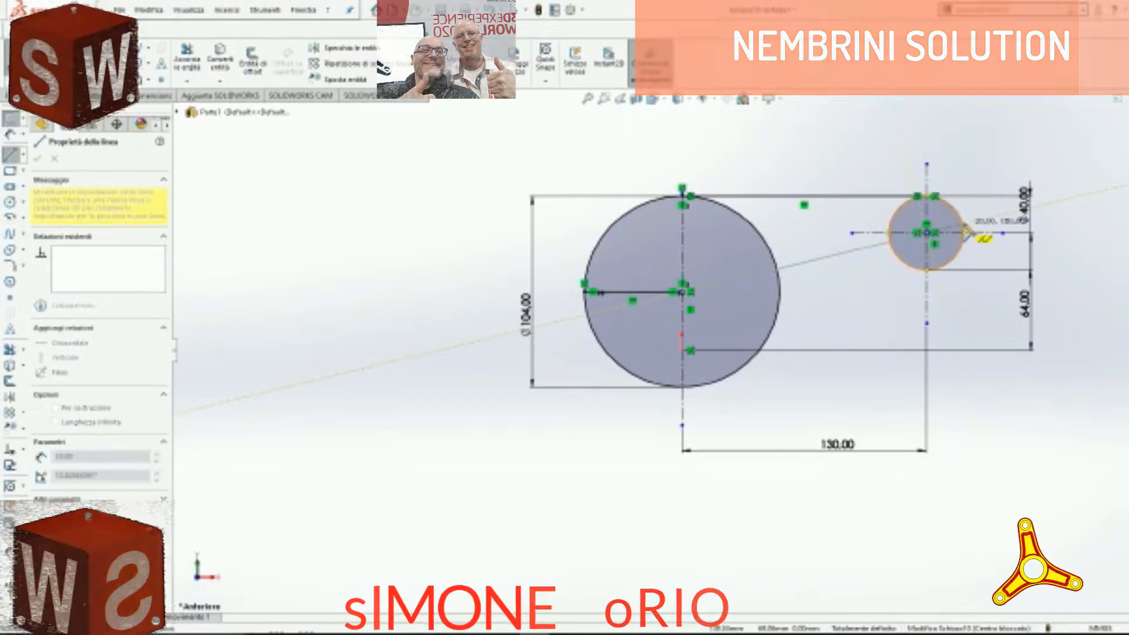
left_click(927, 234)
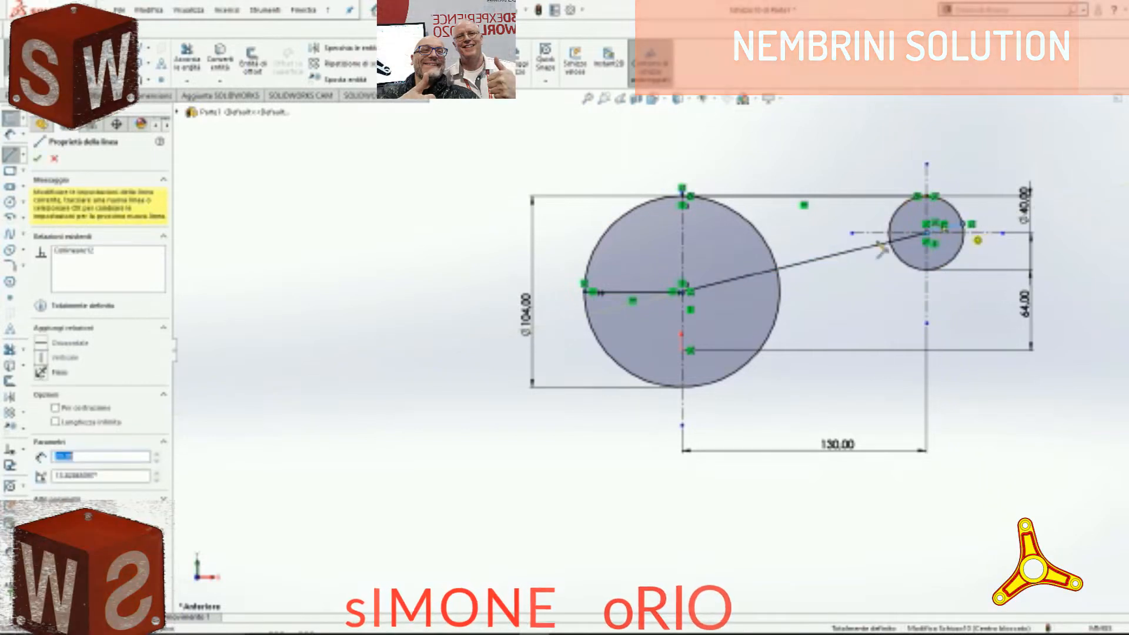
Step: Trim the large circle to its upper-left arc and the small circle to its upper-right arc, leaving a closed profile
left_click(198, 67)
left_click(627, 375)
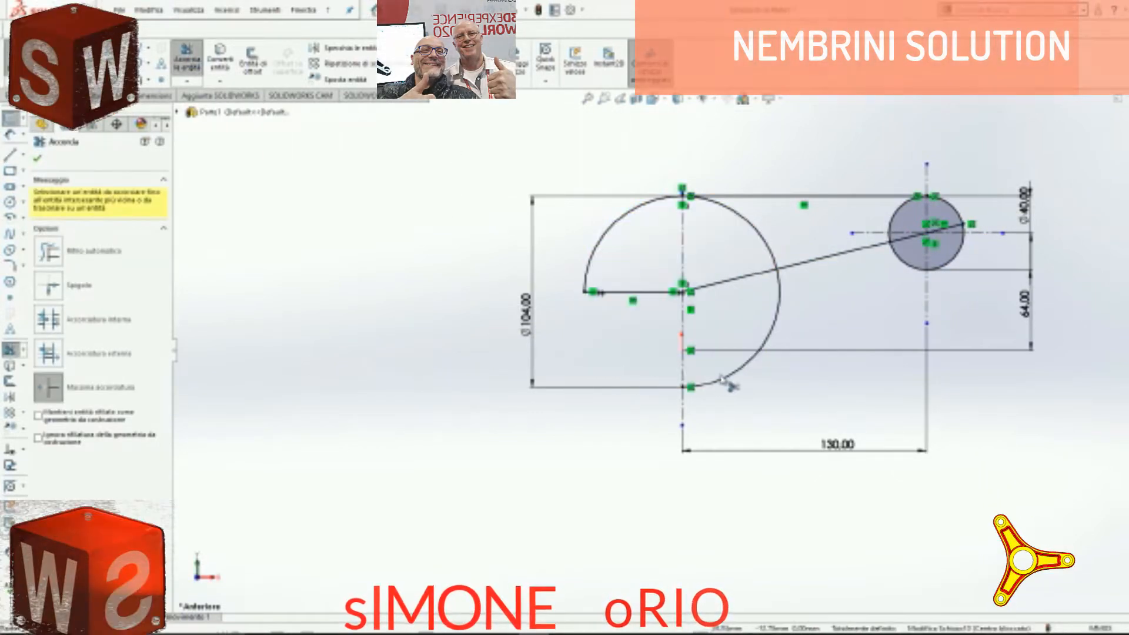
left_click(890, 227)
scroll(892, 241, "down", 2)
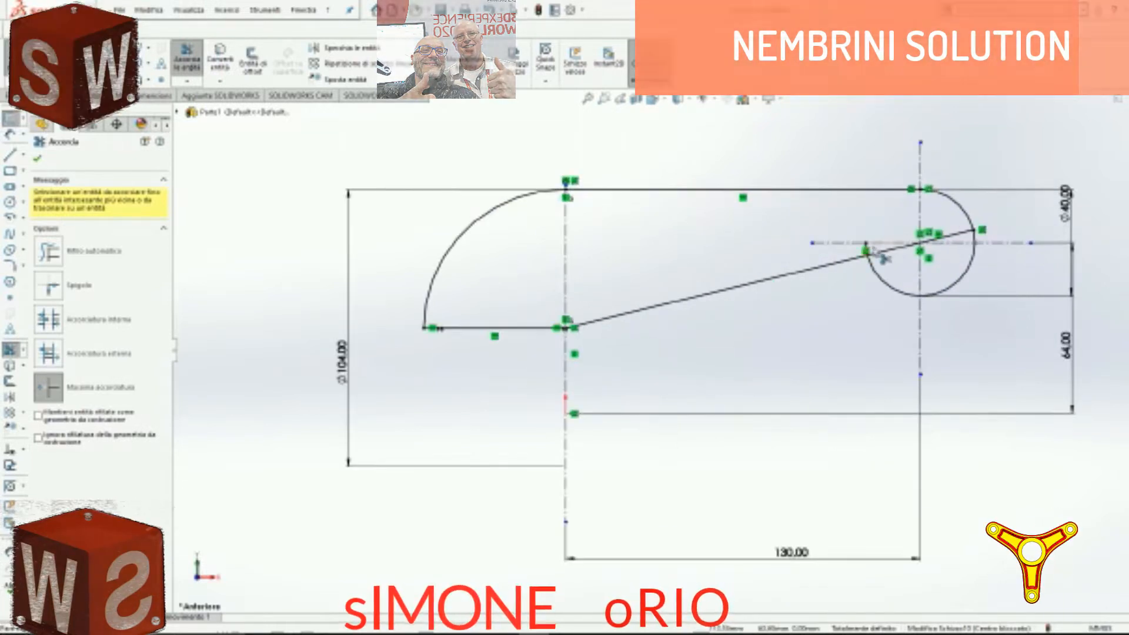
scroll(875, 257, "down", 2)
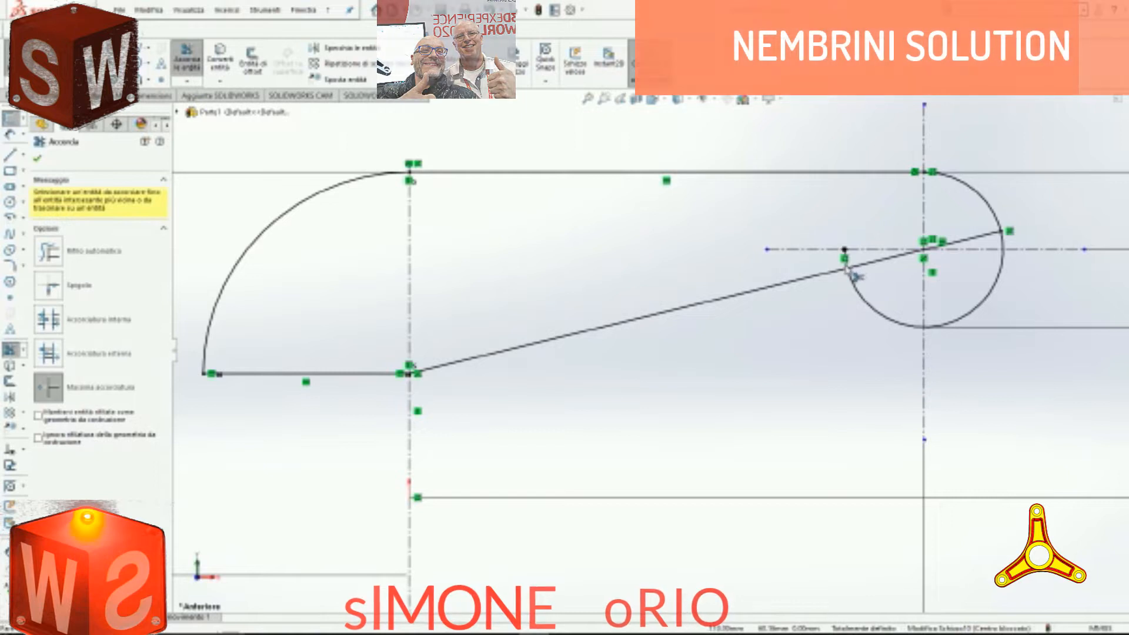
left_click(845, 266)
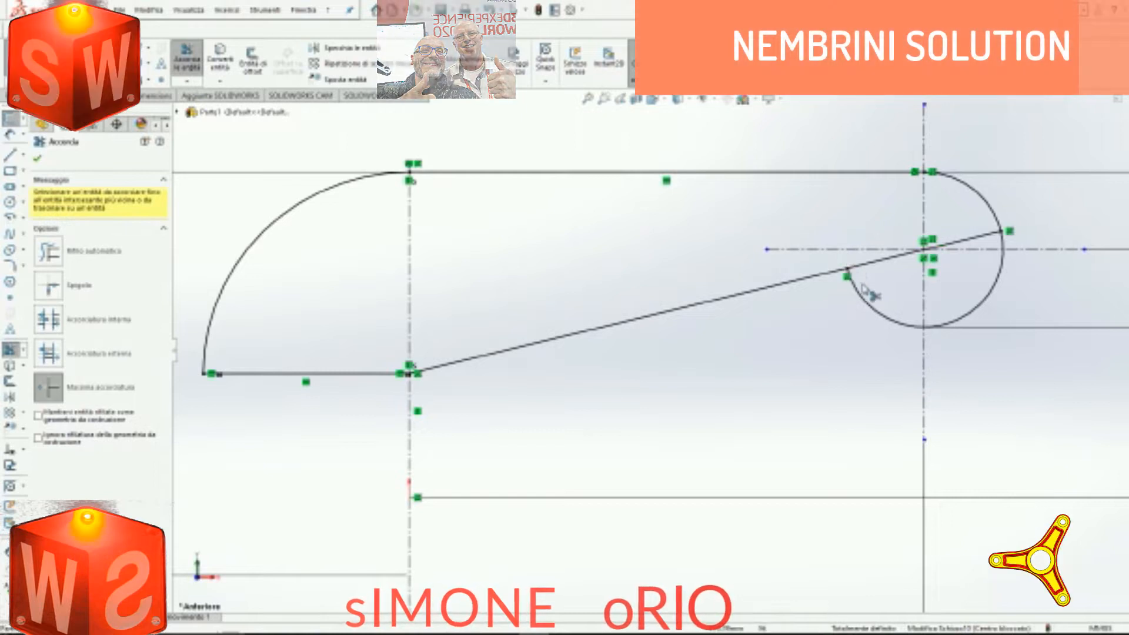
left_click(972, 318)
left_click(1003, 245)
scroll(950, 296, "up", 3)
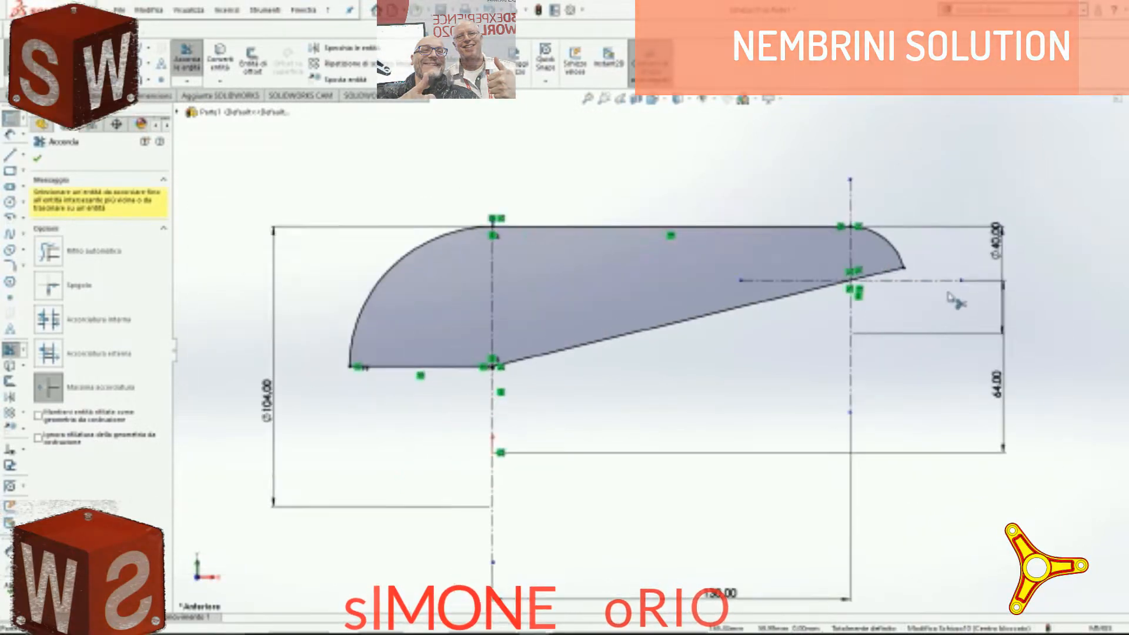
Step: Revolve the closed profile 360 degrees about the sloped line joining the two arc centres
left_click(20, 96)
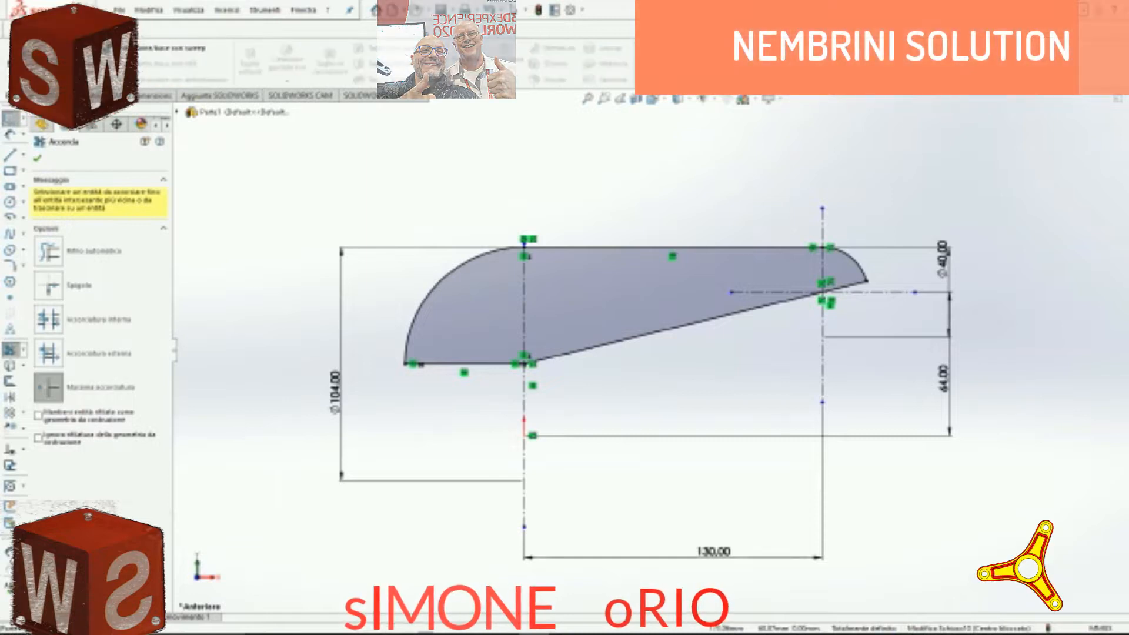
left_click(75, 59)
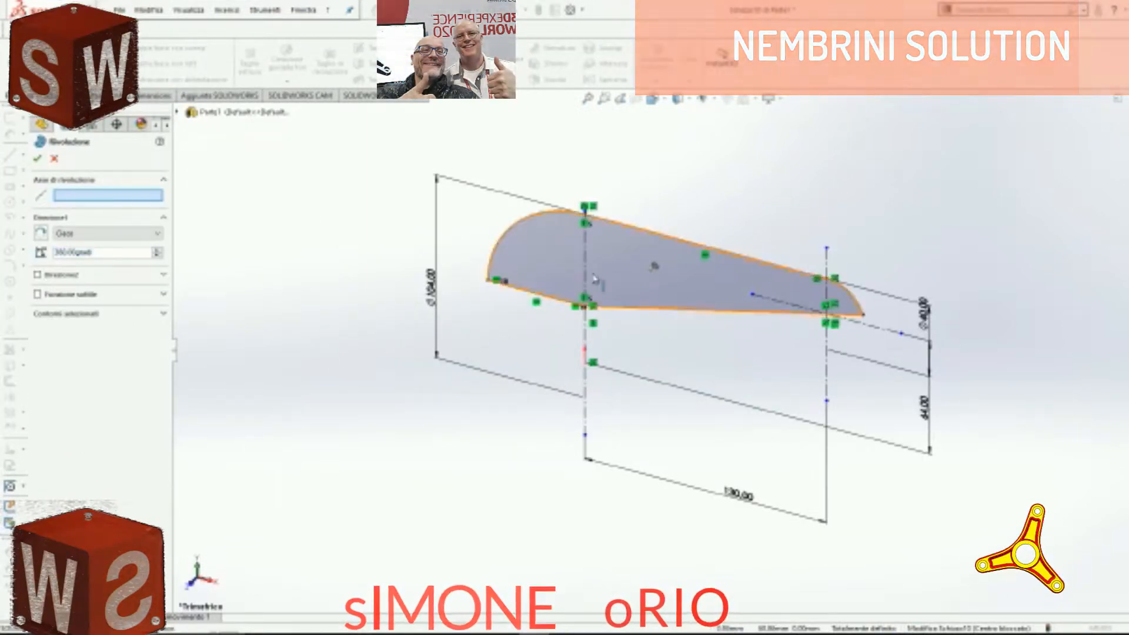
left_click(667, 310)
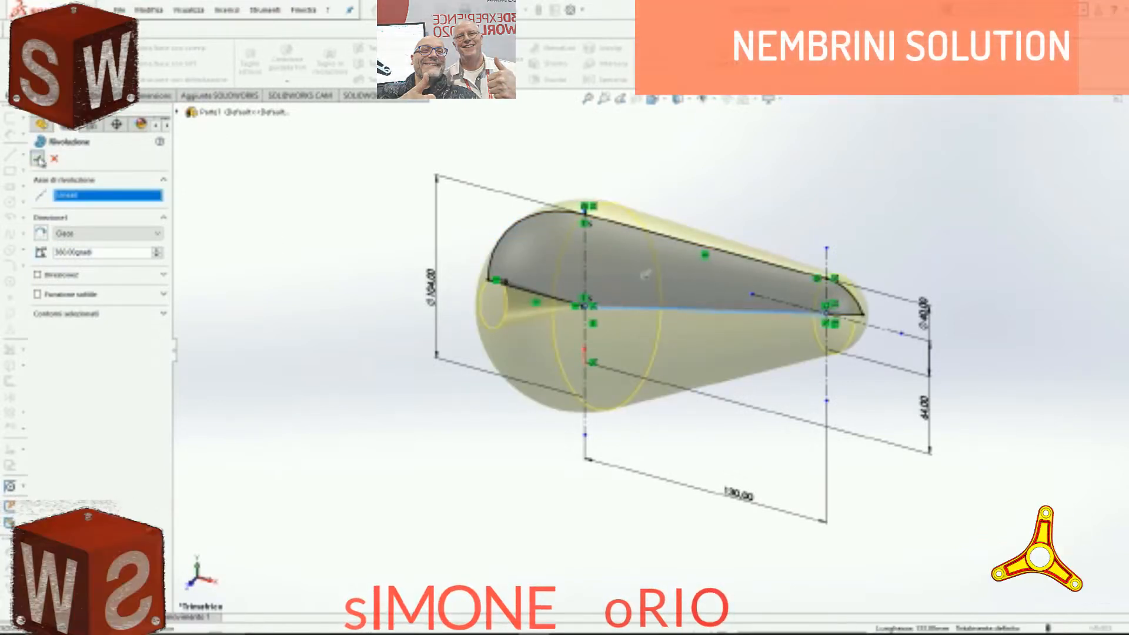
left_click(38, 158)
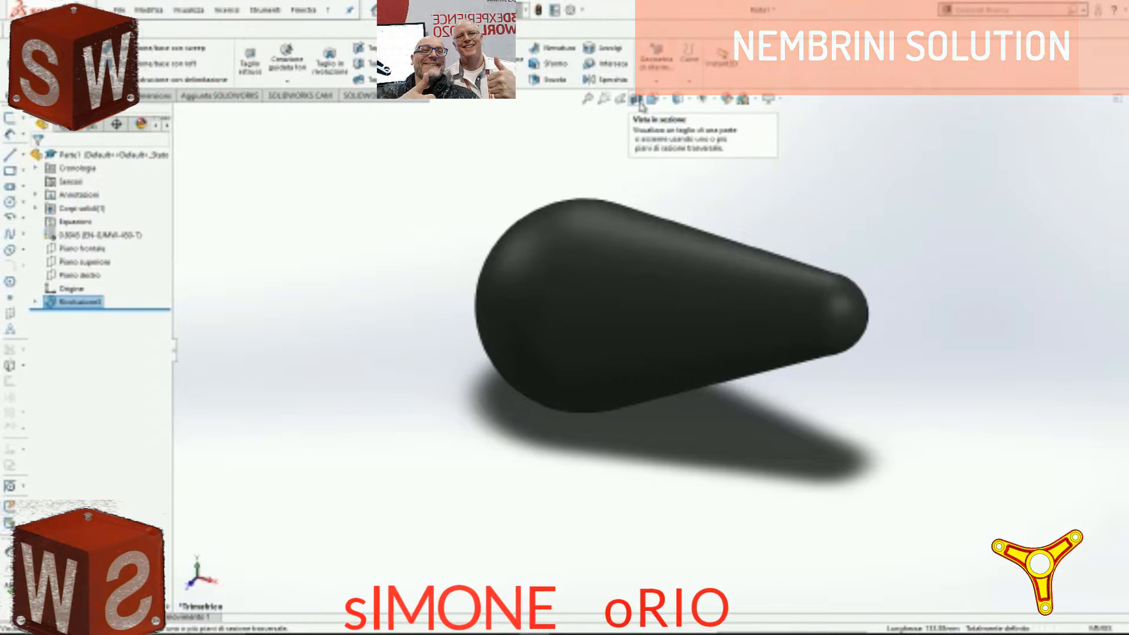
Step: Display the revolved body in section along the front plane and orient the view to the front
left_click(544, 270)
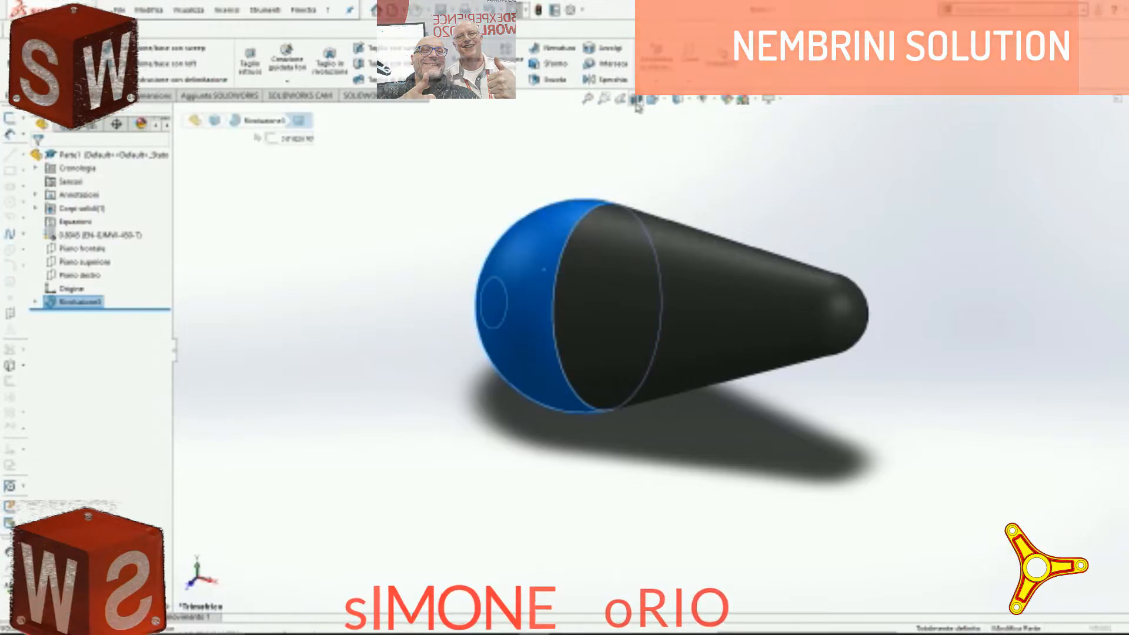
left_click(636, 100)
left_click(29, 159)
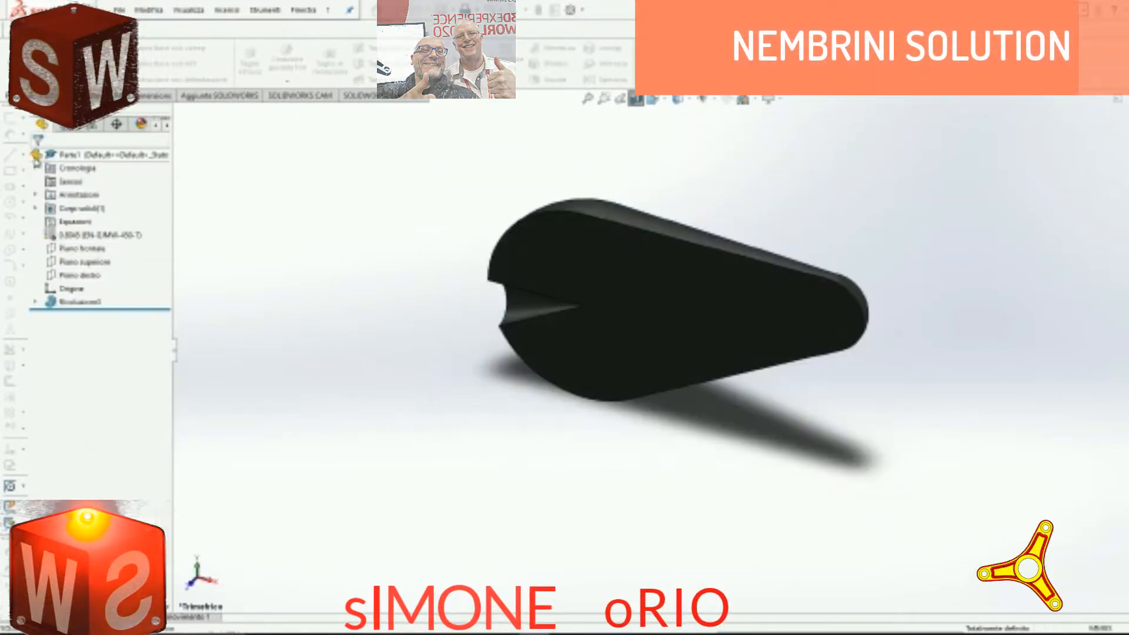
key("ctrl+space")
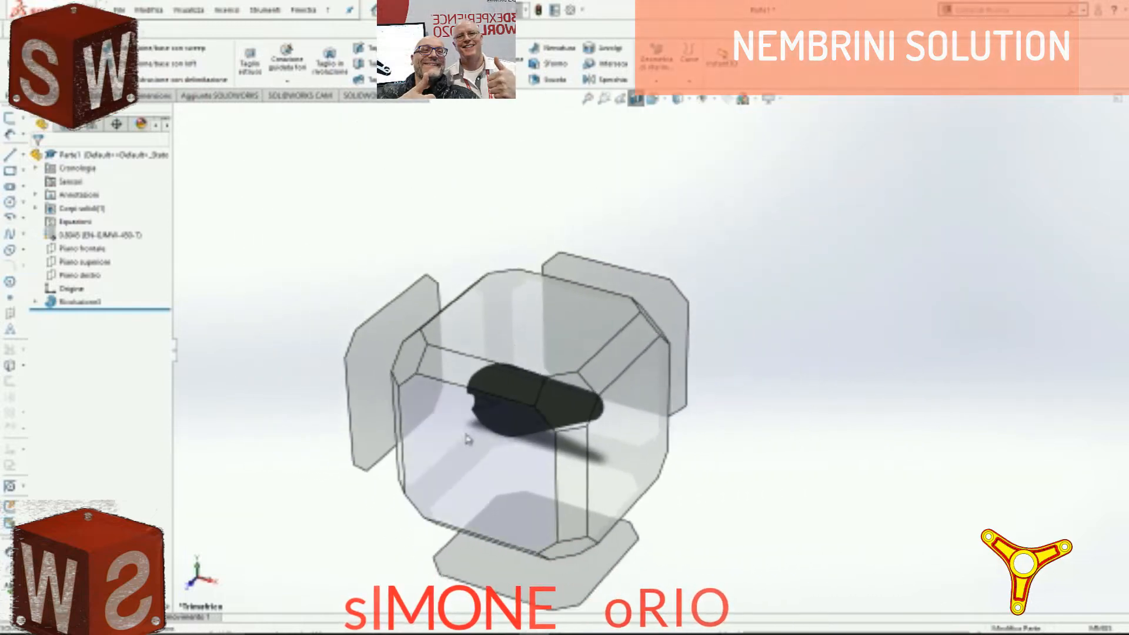
left_click(586, 295)
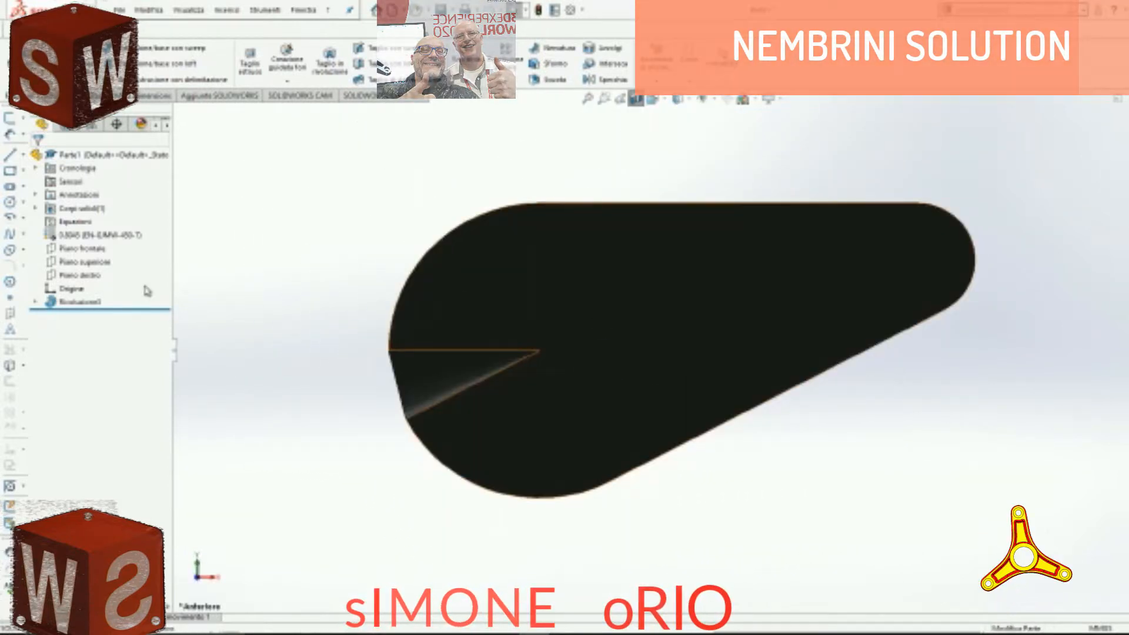
Step: Assign the material 1.6580 (30CrNiMo8) to the part
right_click(118, 235)
left_click(241, 288)
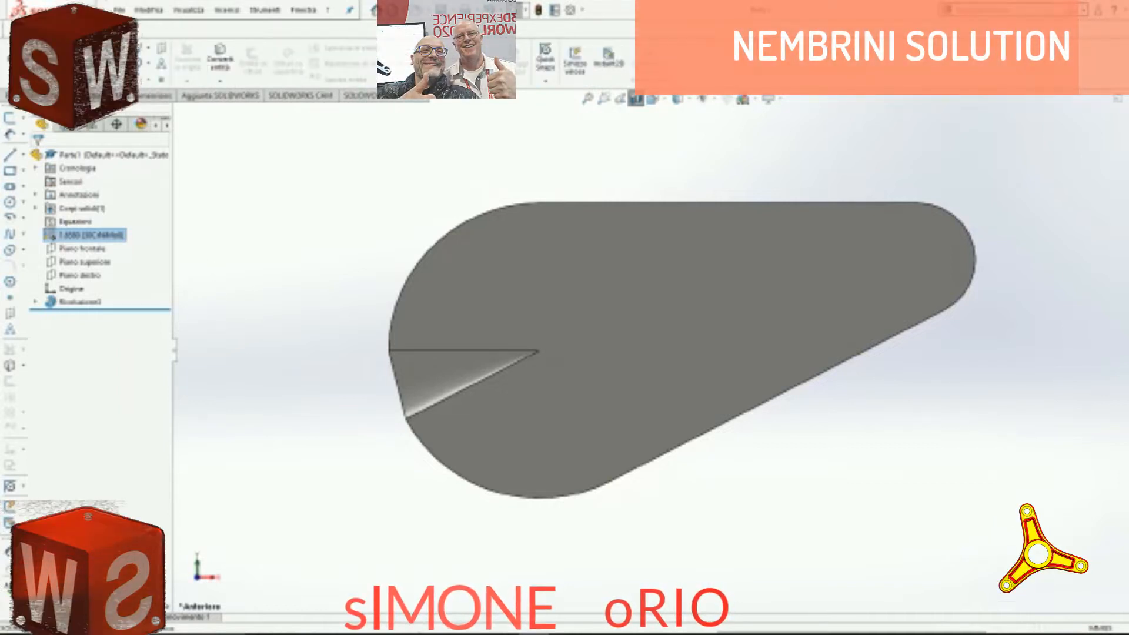
Step: Start a sketch on the front plane and draw a circle about 95 mm in diameter over the part's large end
left_click(115, 49)
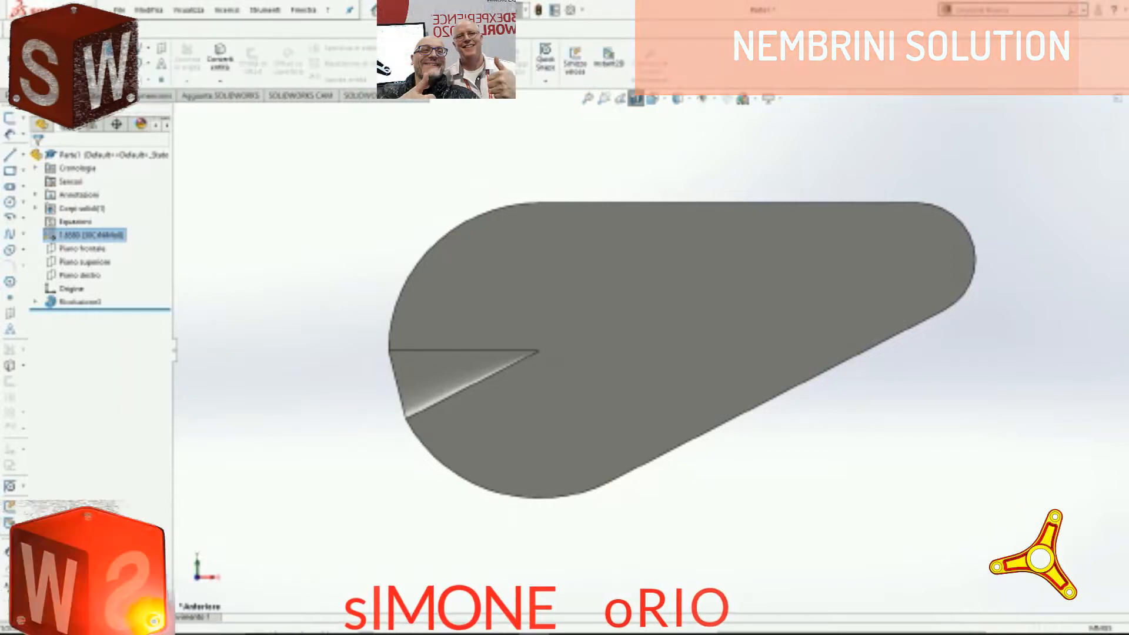
left_click(177, 111)
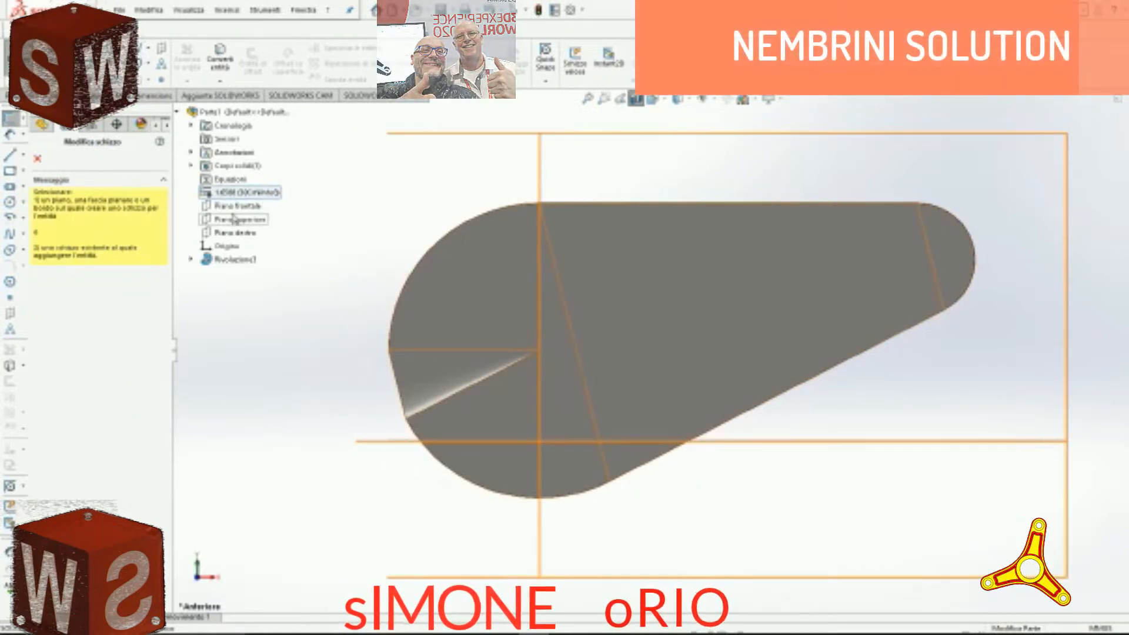
left_click(237, 206)
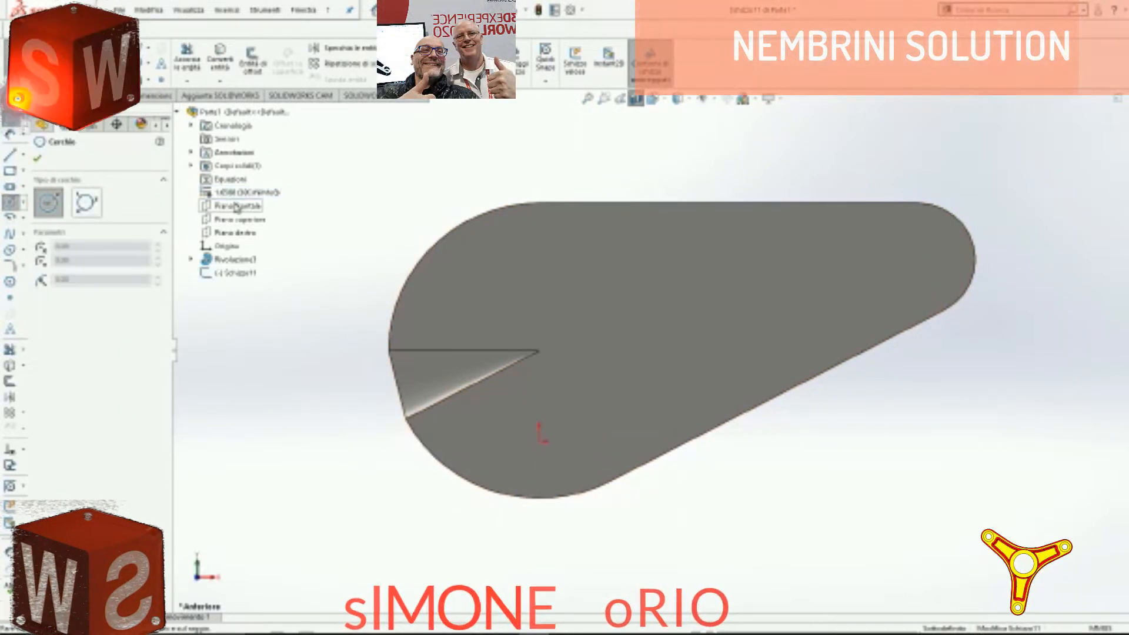
left_click(491, 289)
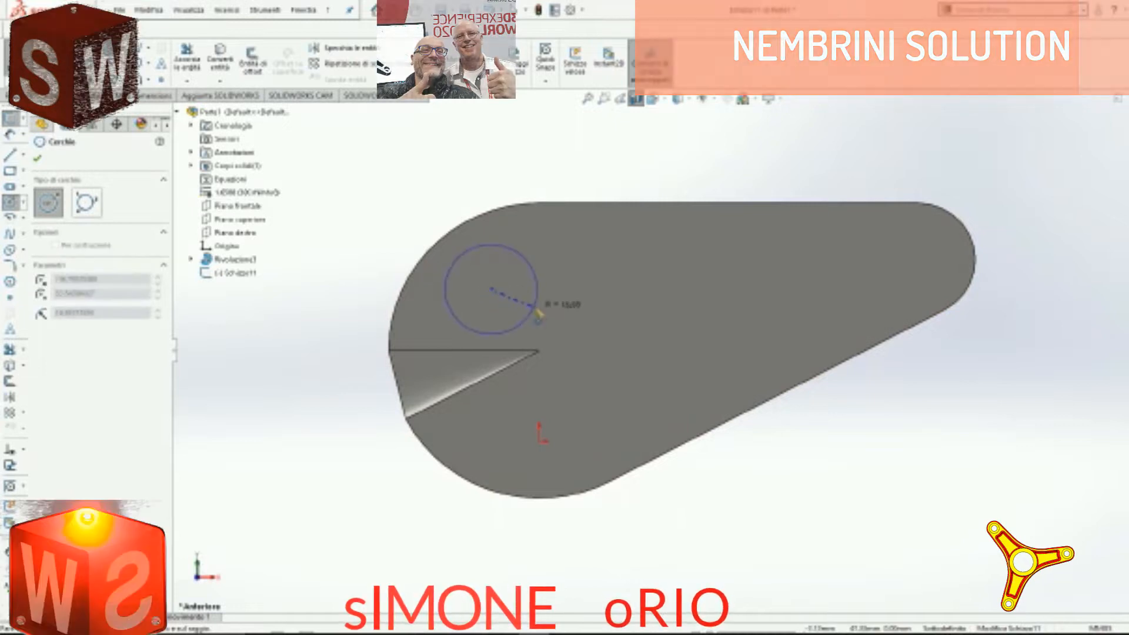
left_click(591, 382)
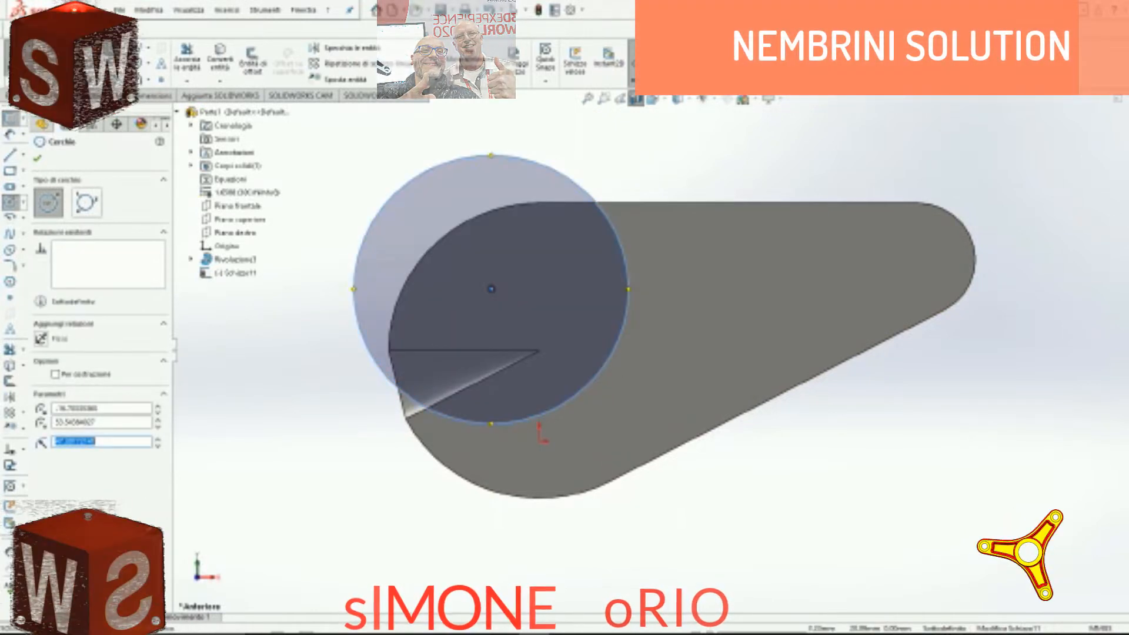
Step: Dimension the circle's diameter and set it to 104 mm
left_click(415, 195)
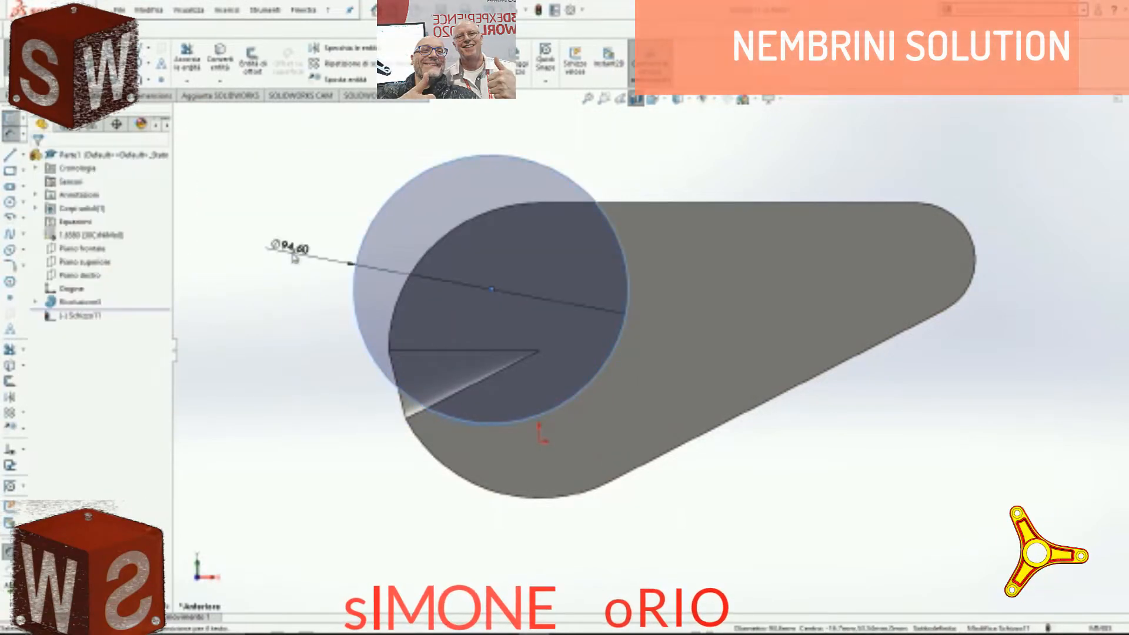
left_click(294, 256)
type("104")
key("Return")
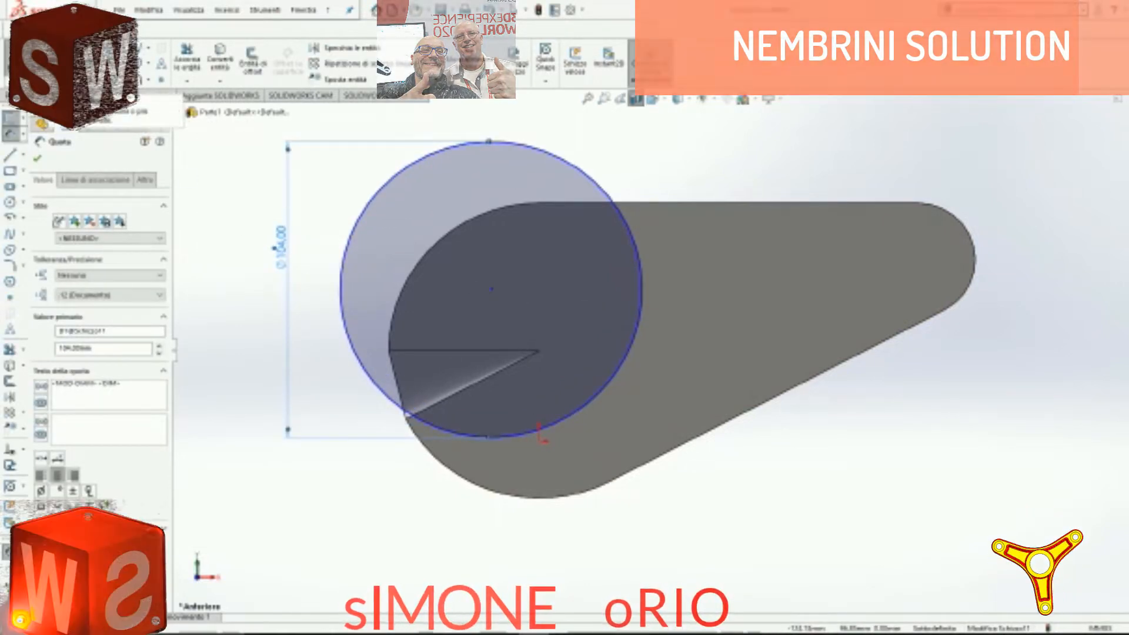
Step: Add a vertical relation between the circle's centre and the origin
left_click(492, 288)
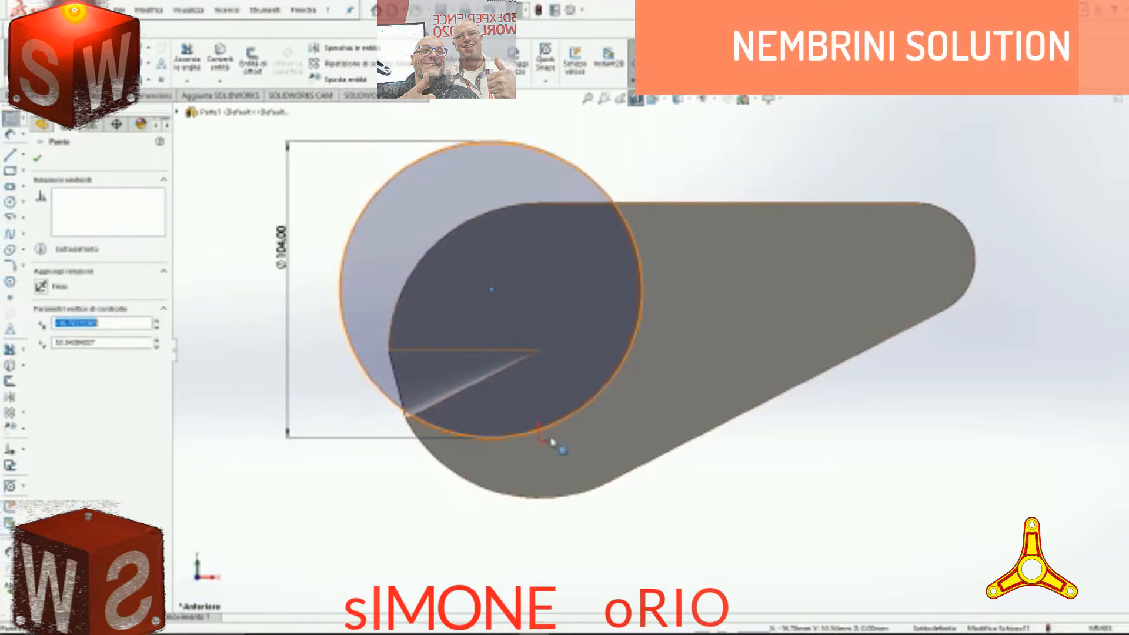
left_click(541, 440, "ctrl")
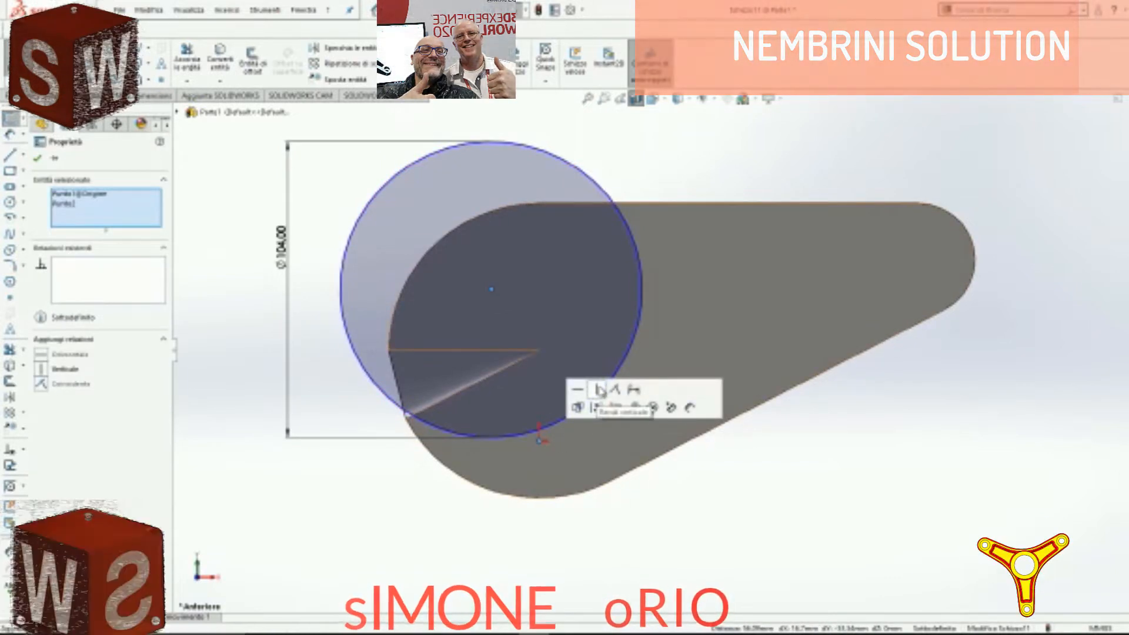
left_click(600, 391)
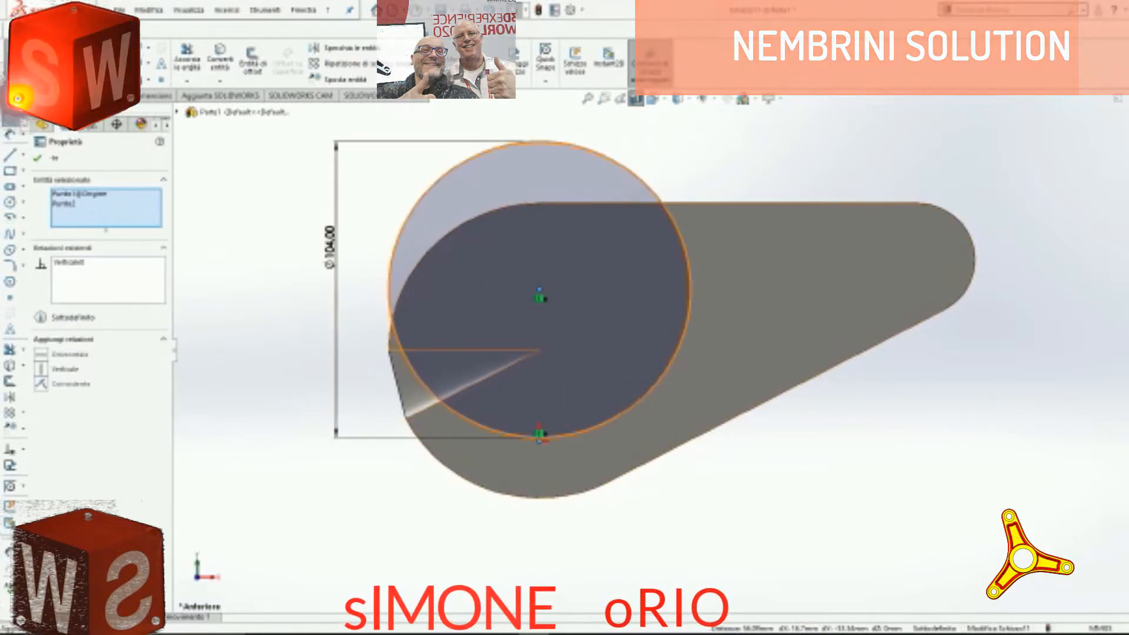
key("Escape")
Step: Dimension the circle's centre 32 mm above the origin
left_click(540, 291)
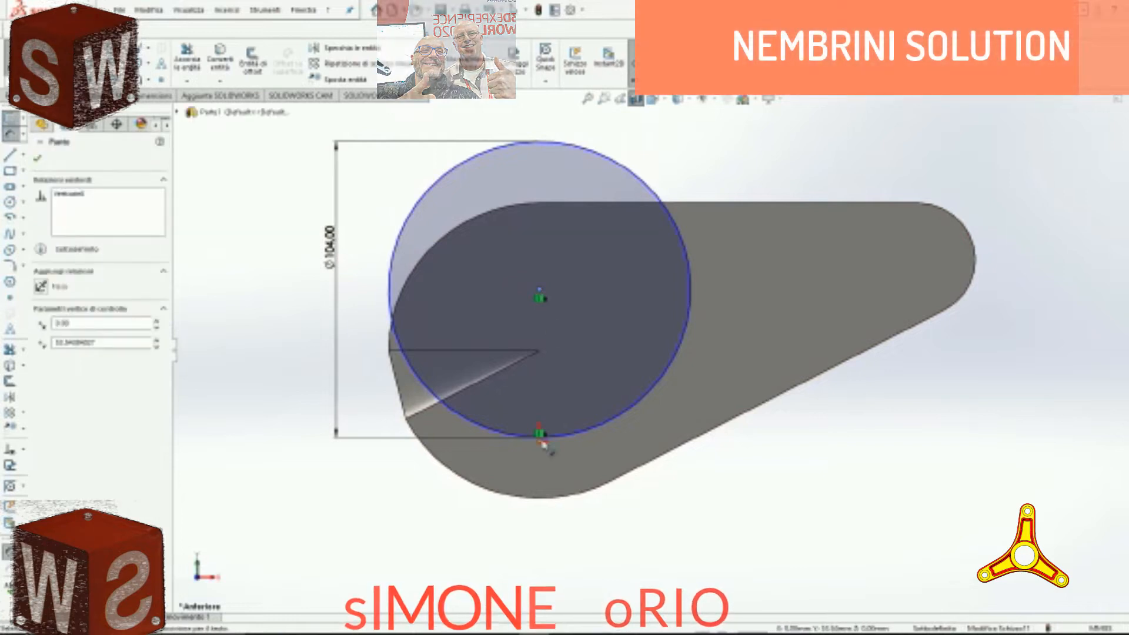
left_click(540, 442)
left_click(357, 403)
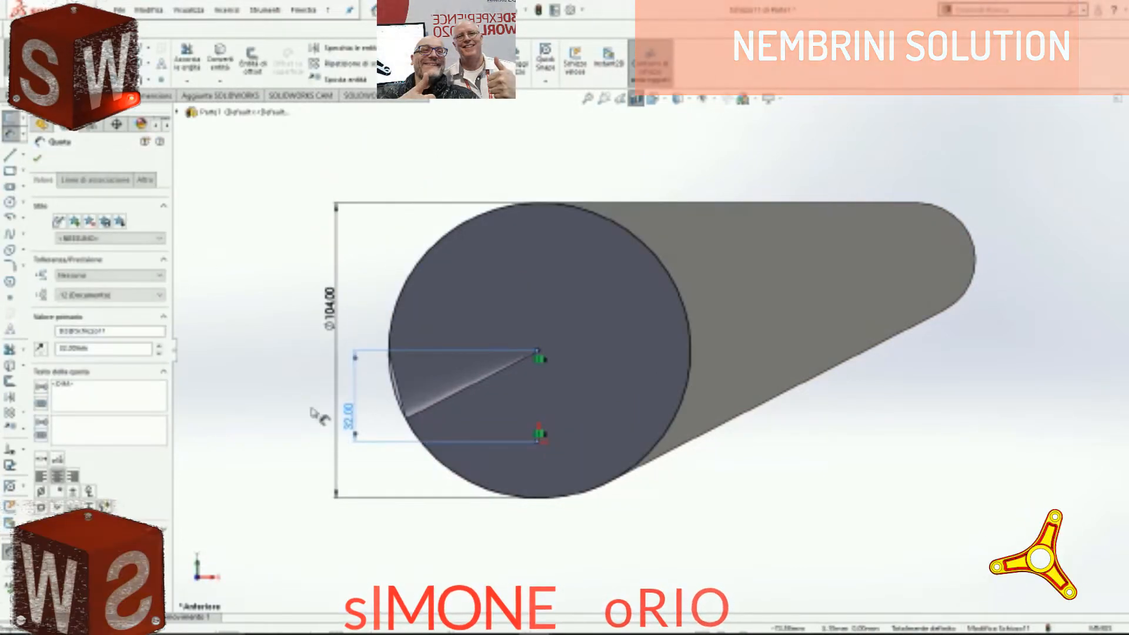
Step: Draw a steep slanted line from the left edge of the 104 mm circle down past the origin's level
key("l")
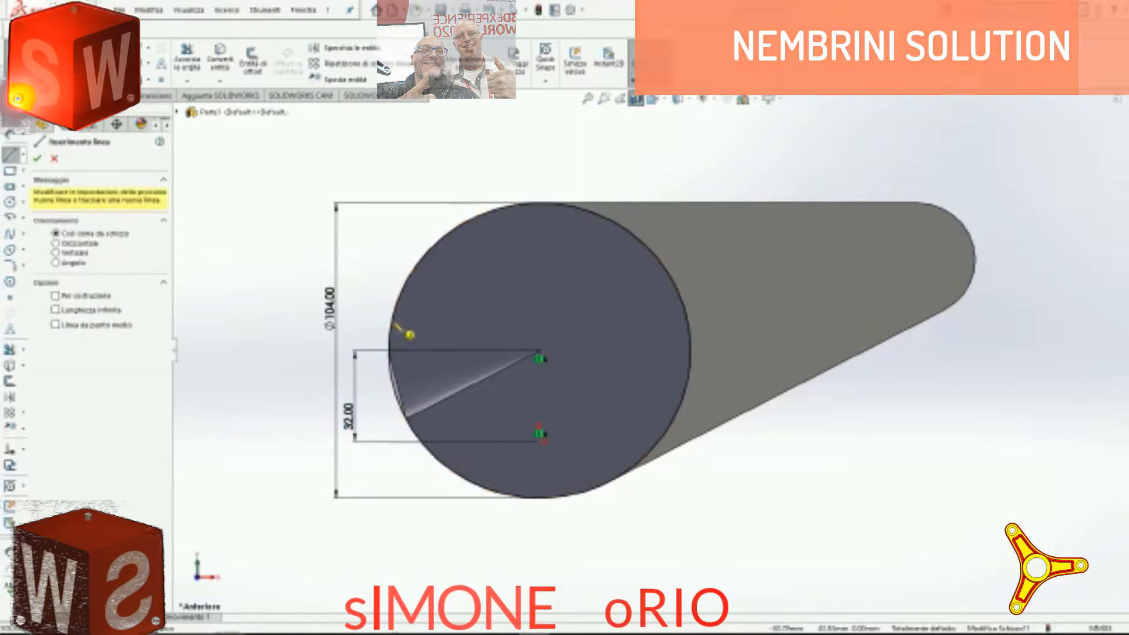
left_click(388, 351)
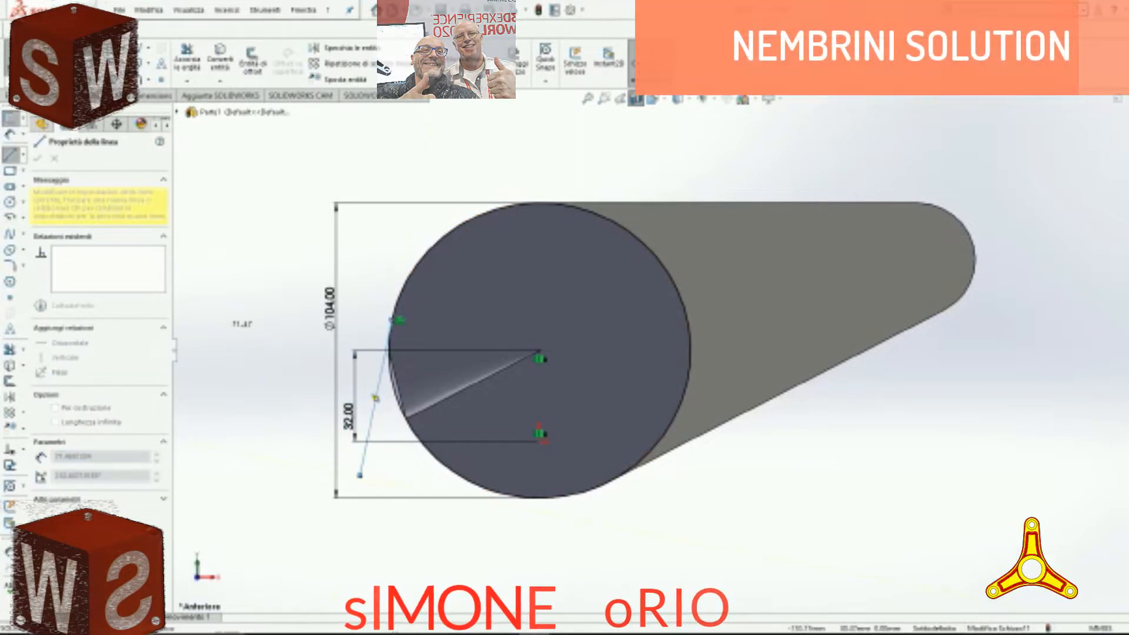
key("Escape")
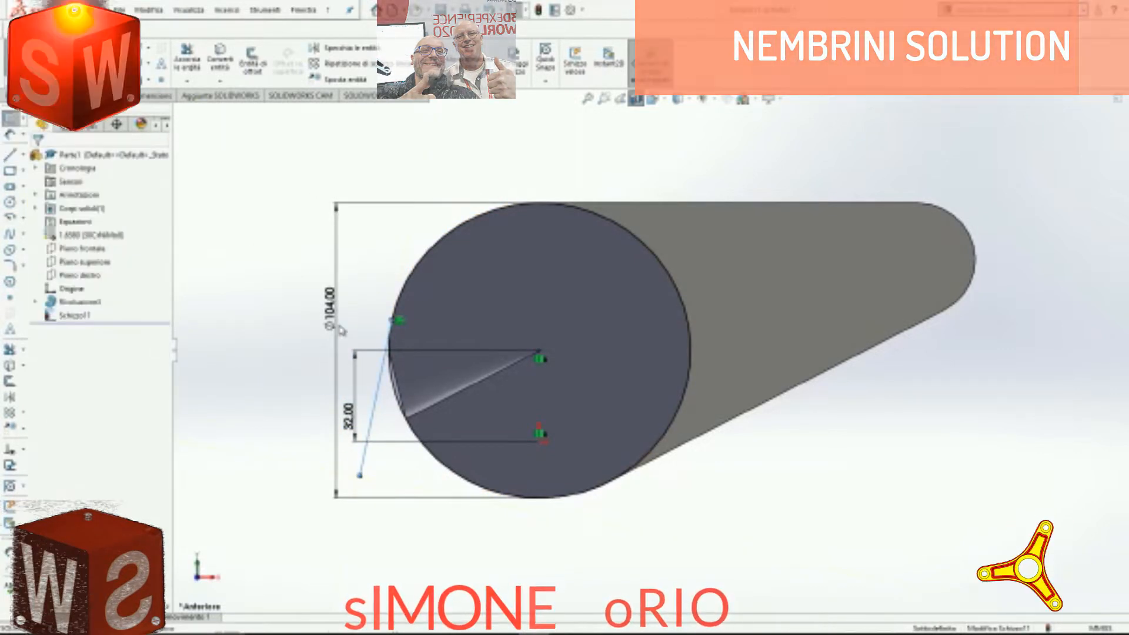
Step: Make the slanted line tangent to the circle and align its lower endpoint horizontally with the origin
left_click(398, 400, "ctrl")
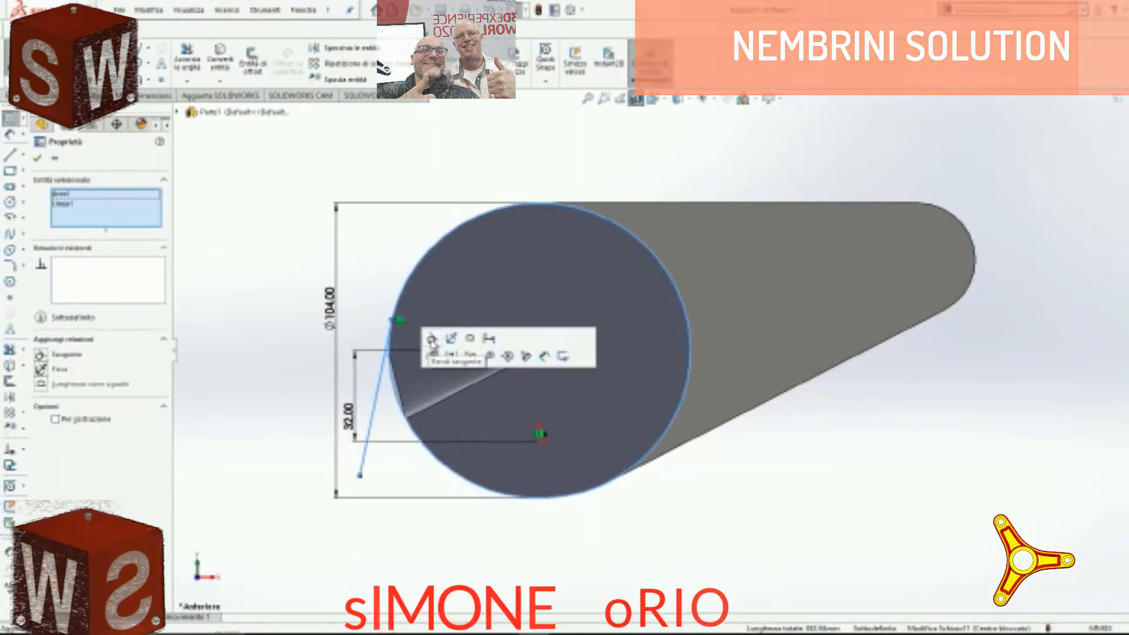
left_click(432, 340)
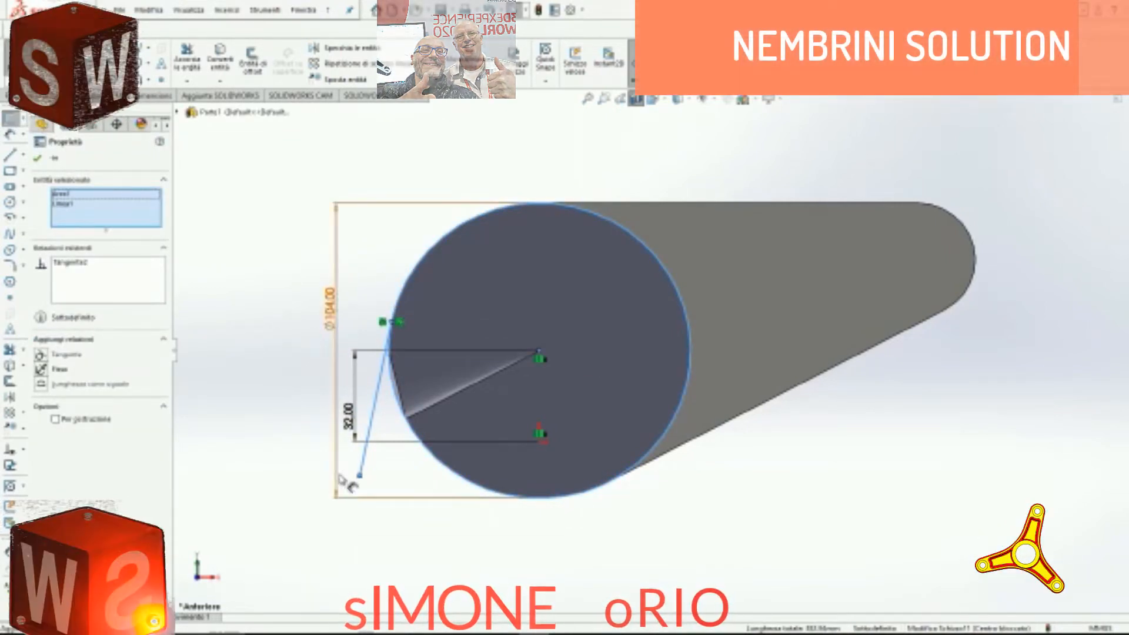
left_click(359, 475)
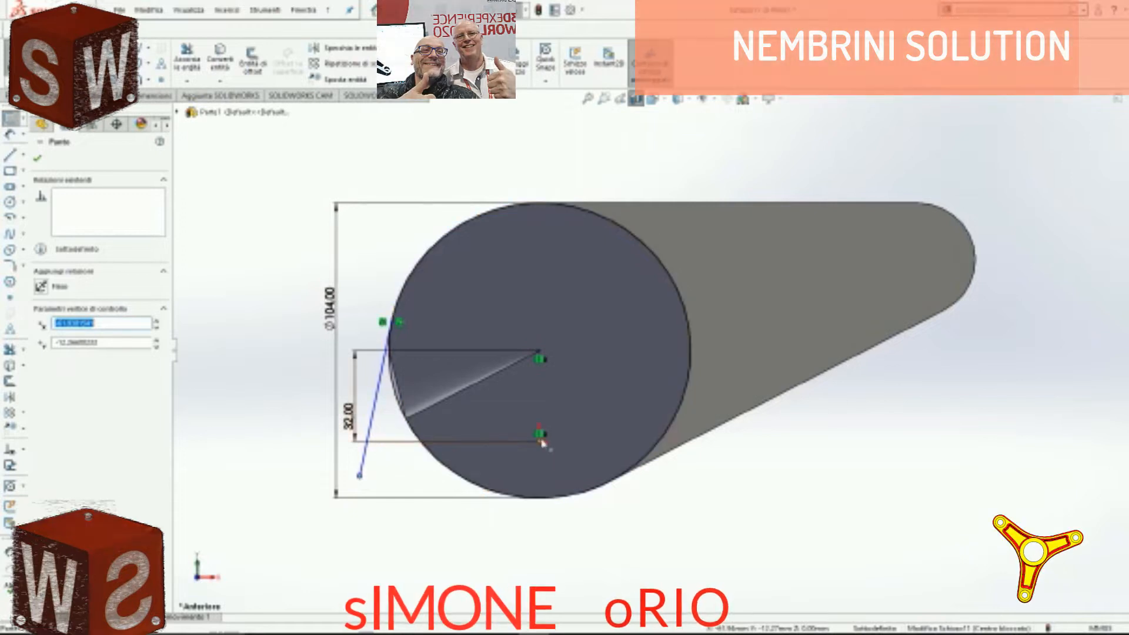
left_click(541, 440, "ctrl")
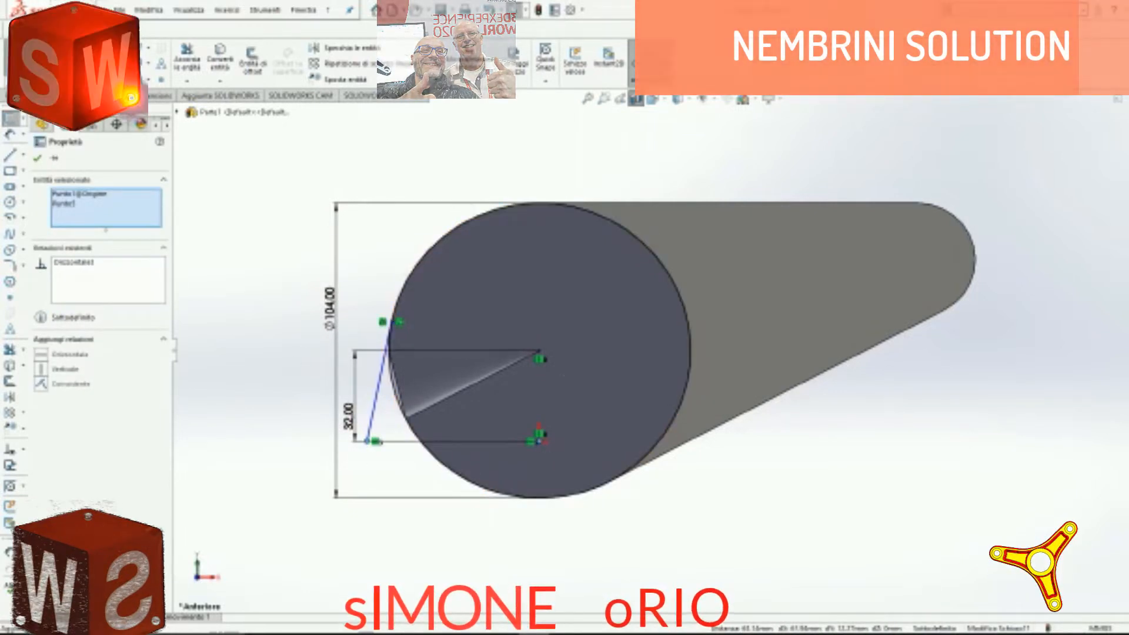
Step: Dimension the slanted line's angle from the vertical through its lower endpoint and set it to 7 degrees
left_click(10, 135)
left_click(370, 439)
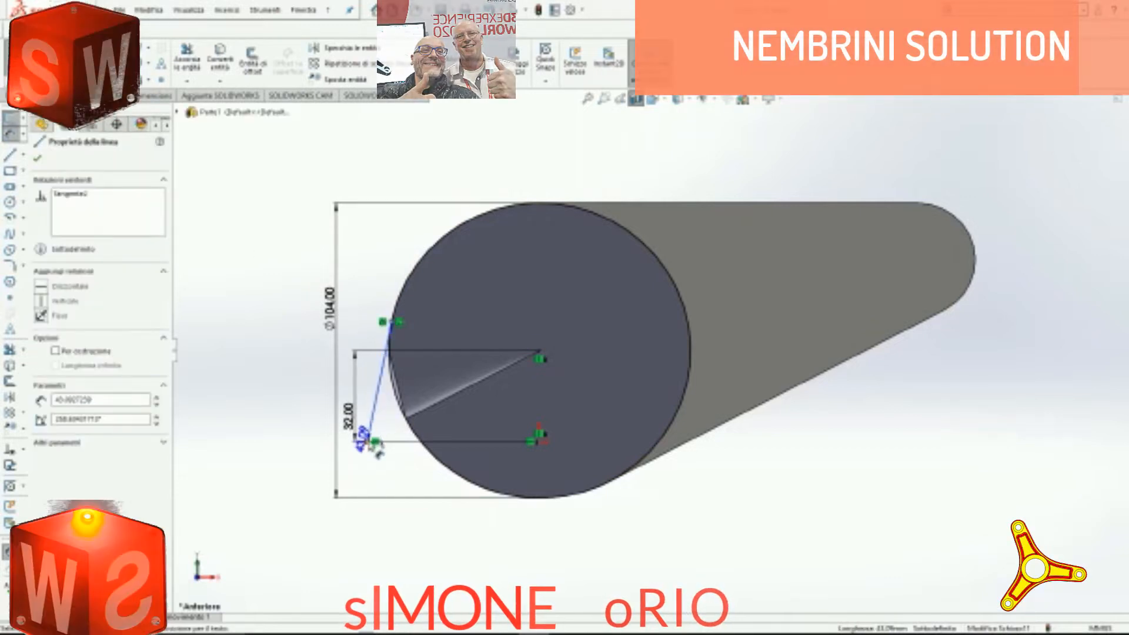
left_click(368, 419)
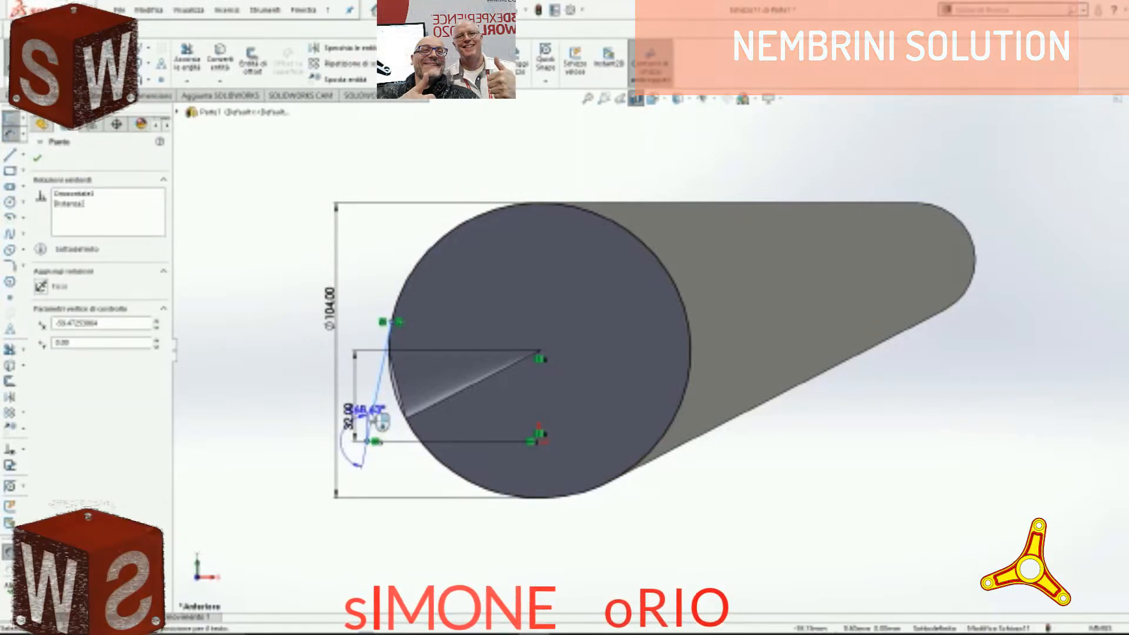
left_click(389, 367)
type("7")
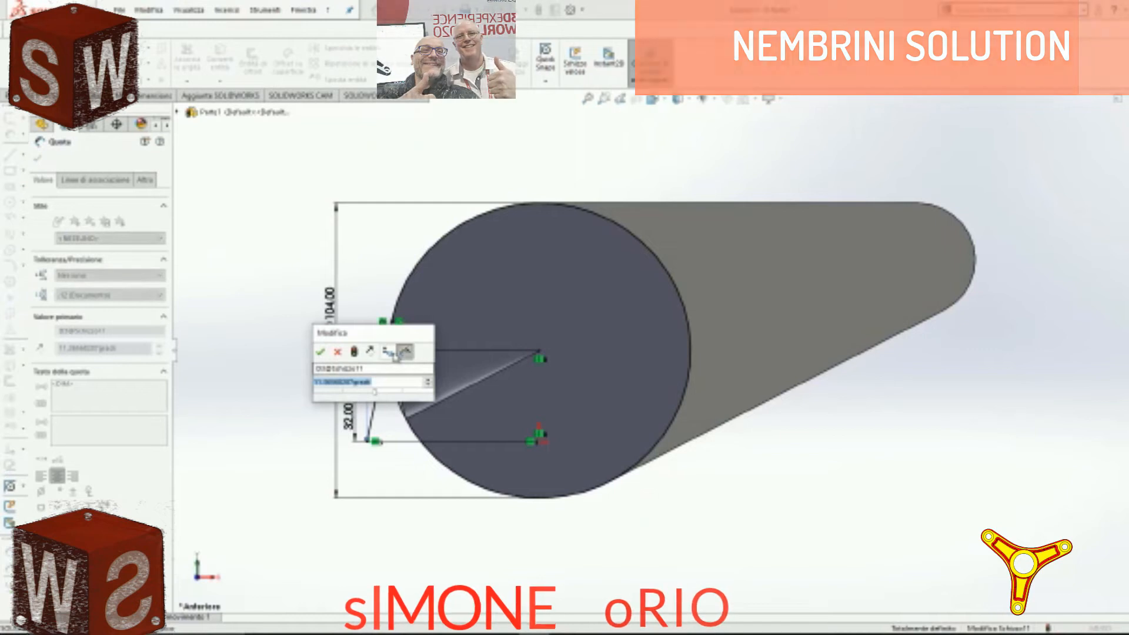
key("Return")
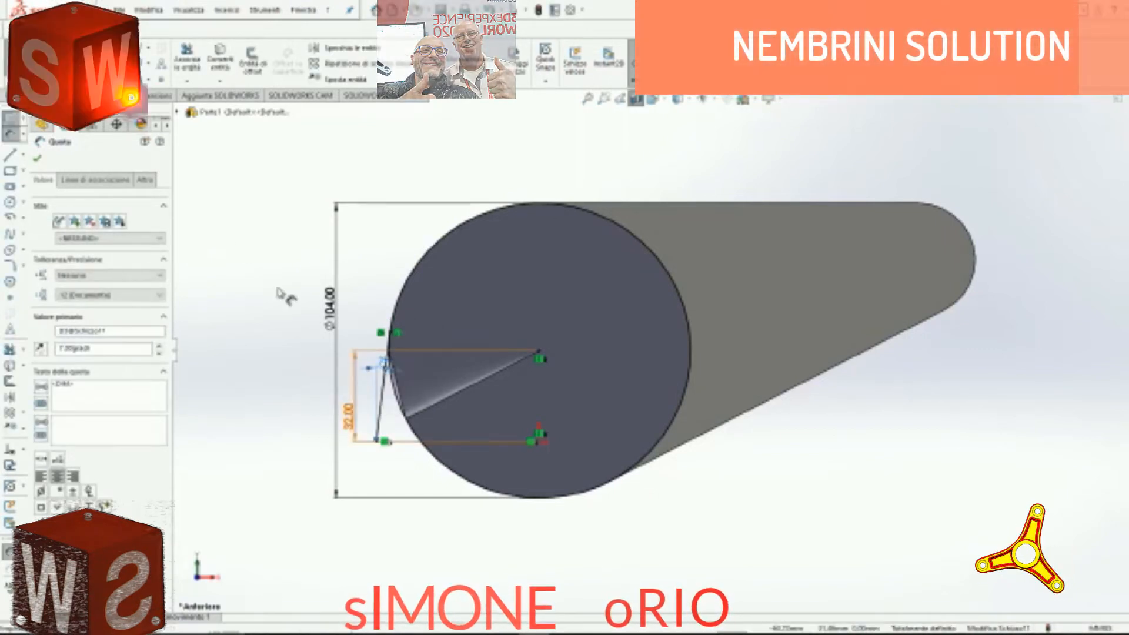
Step: Draw a horizontal construction centreline across the circle from the slanted line's tangent point to the opposite edge
left_click(95, 48)
left_click(127, 78)
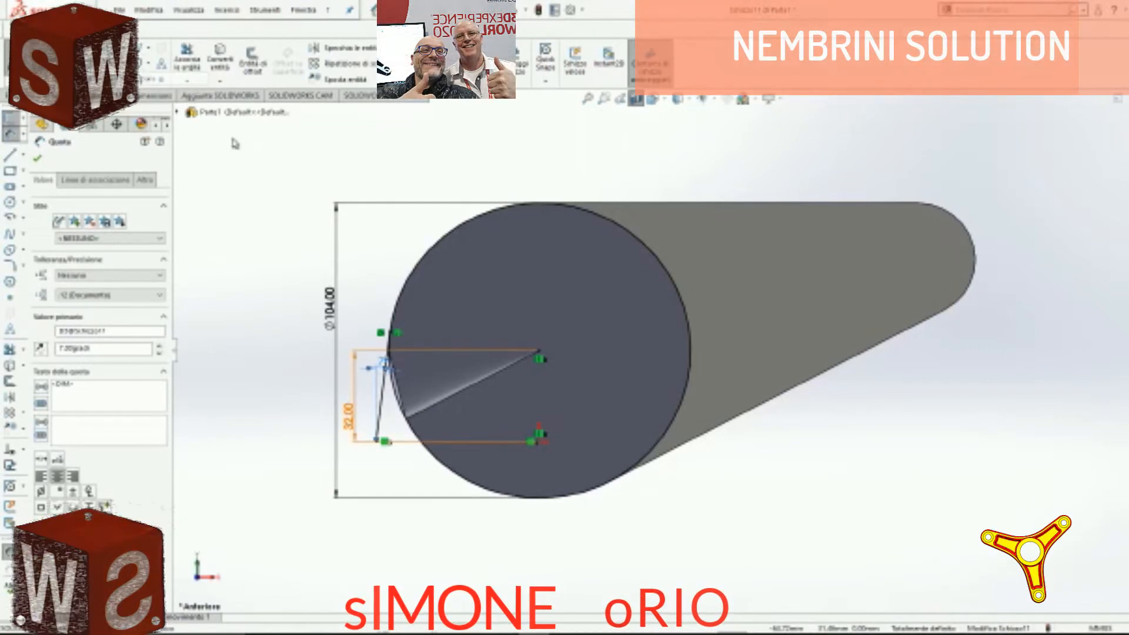
left_click(396, 333)
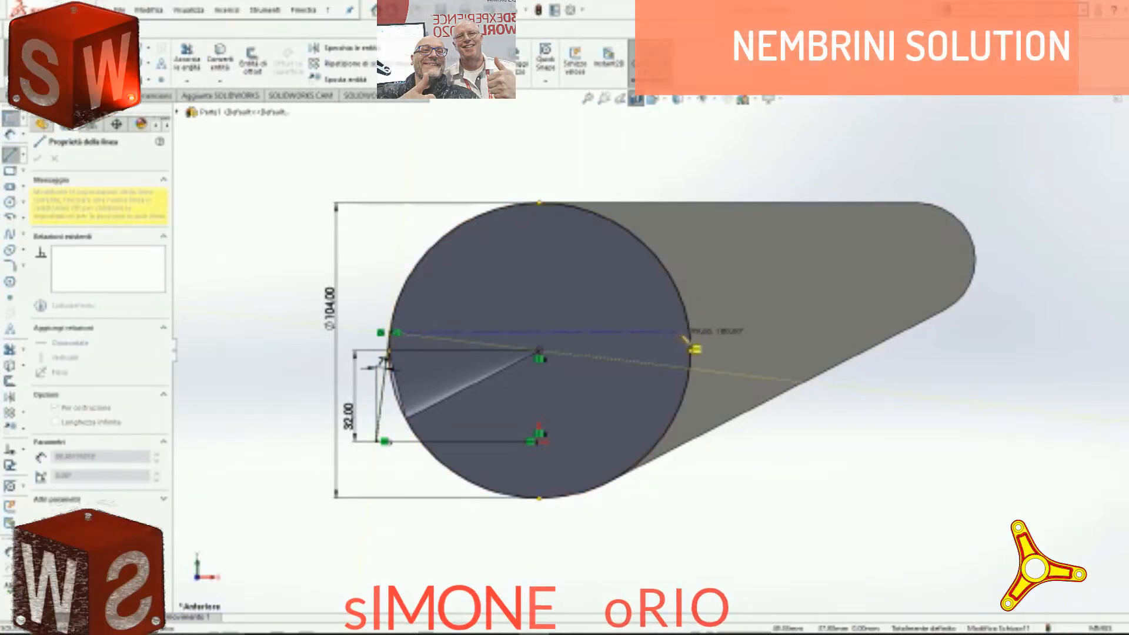
left_click(694, 333)
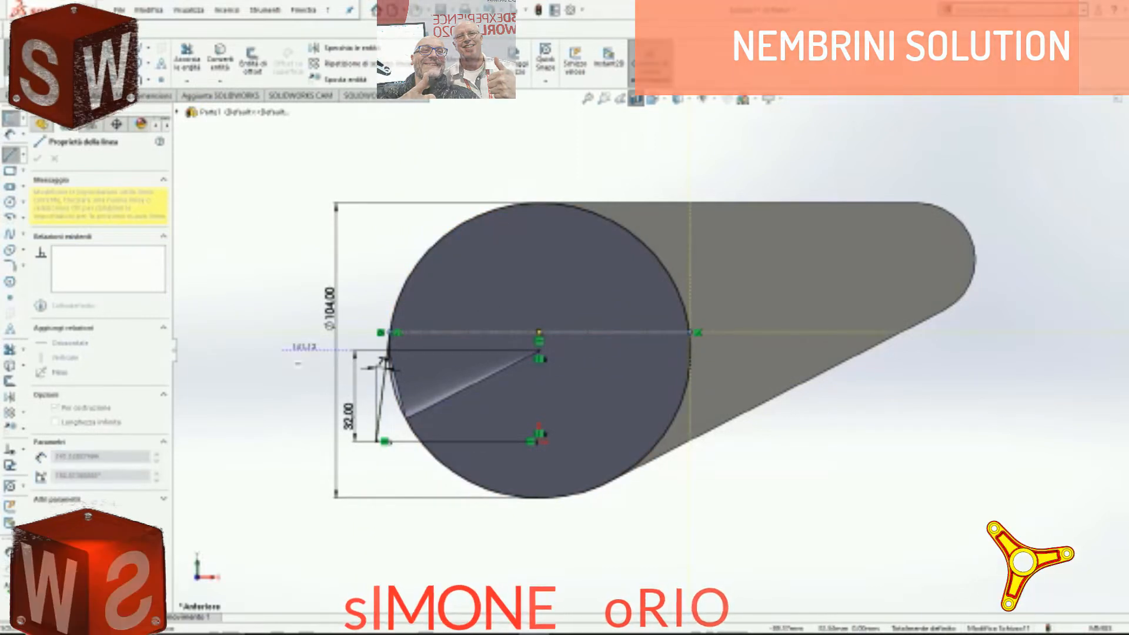
key("Escape")
key("Escape")
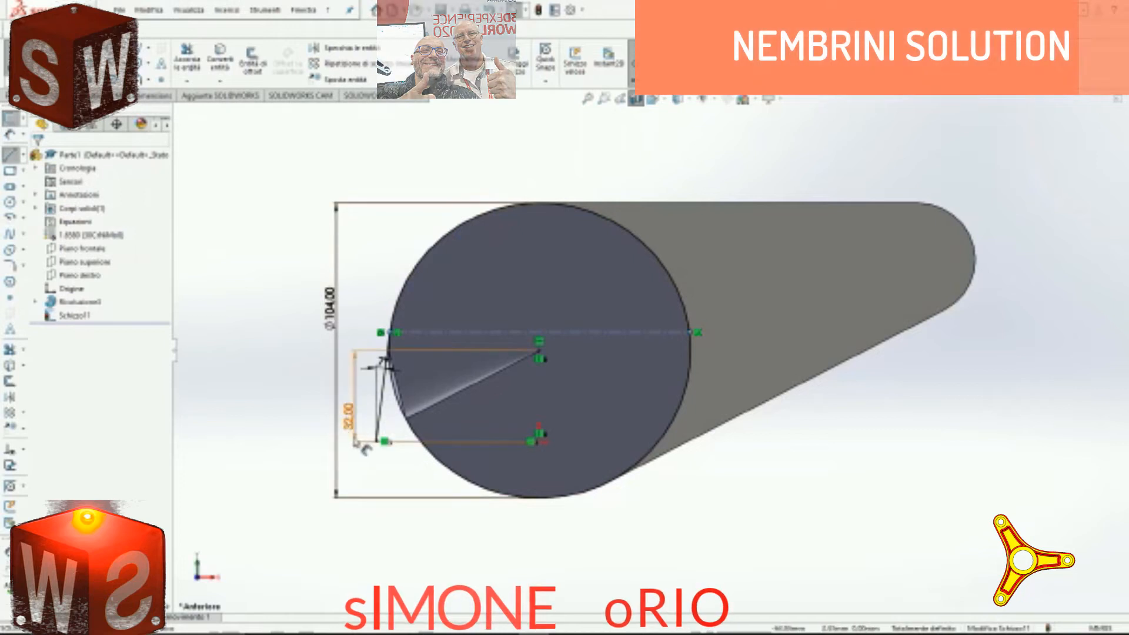
Step: Delete the 7-degree angle dimension on the slanted line
left_click(376, 367)
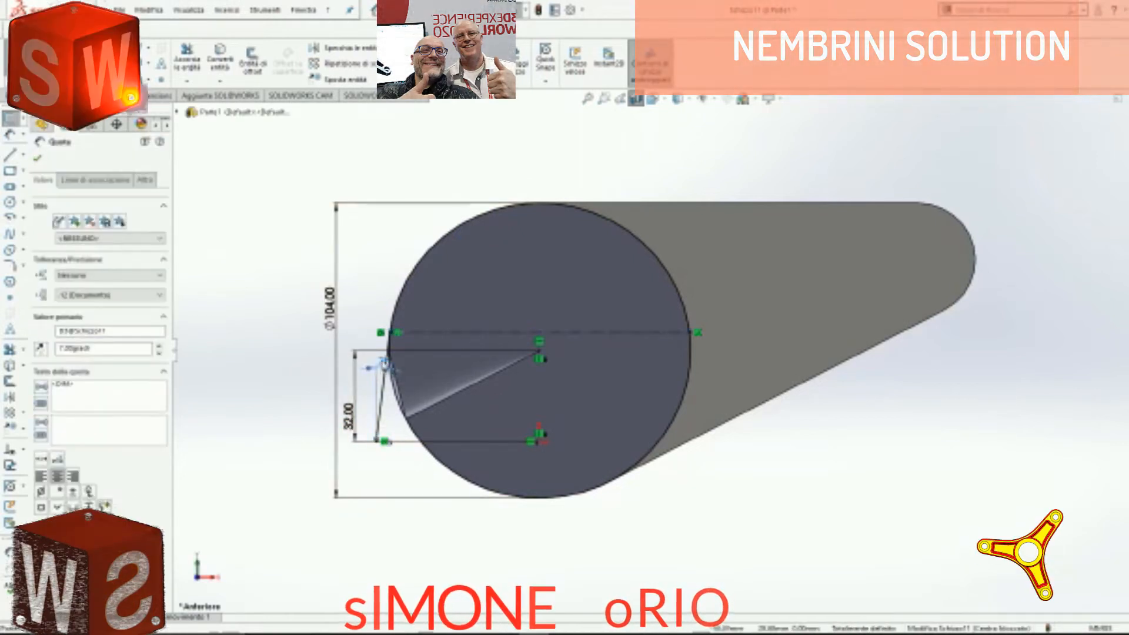
right_click(376, 367)
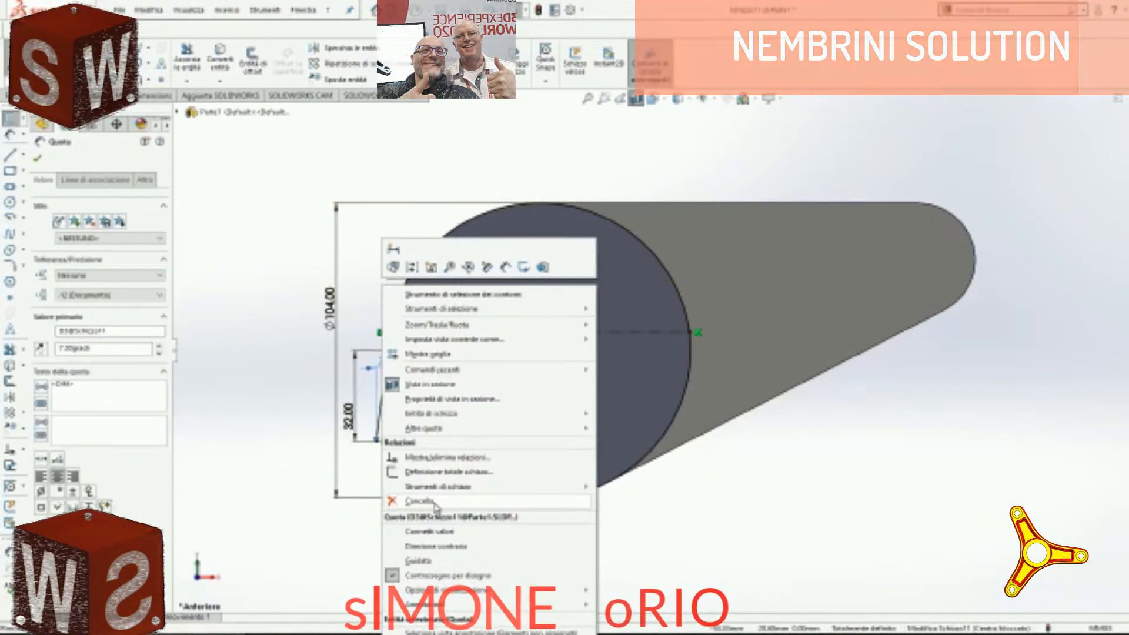
left_click(434, 503)
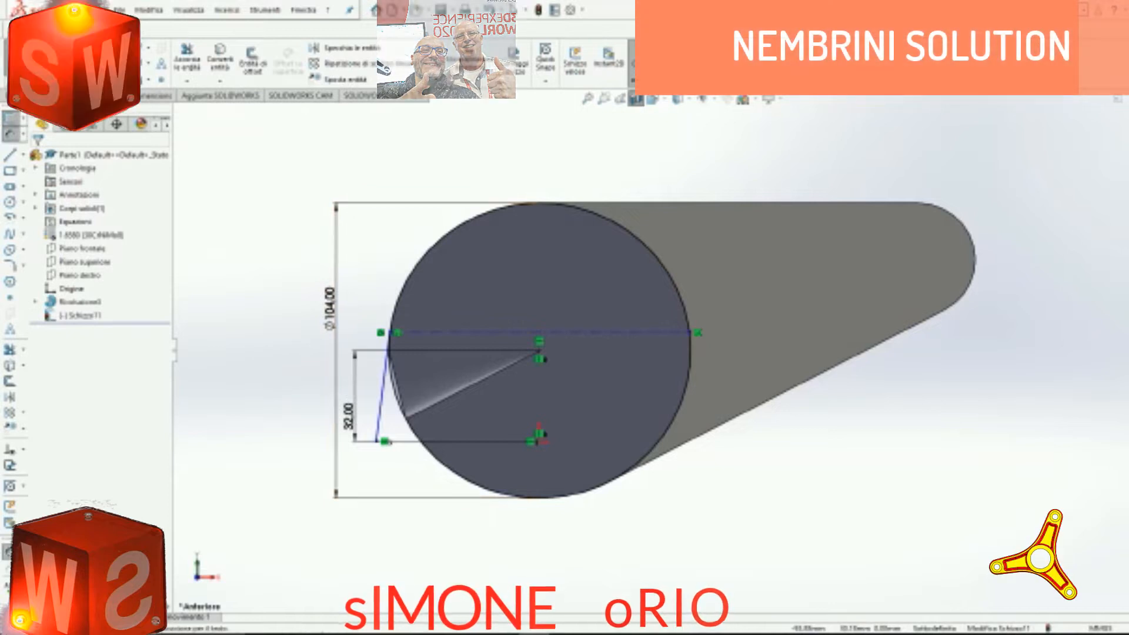
Step: Dimension the horizontal distance between the centreline's endpoints above the circle, accept its current value, and copy that value
left_click(691, 334)
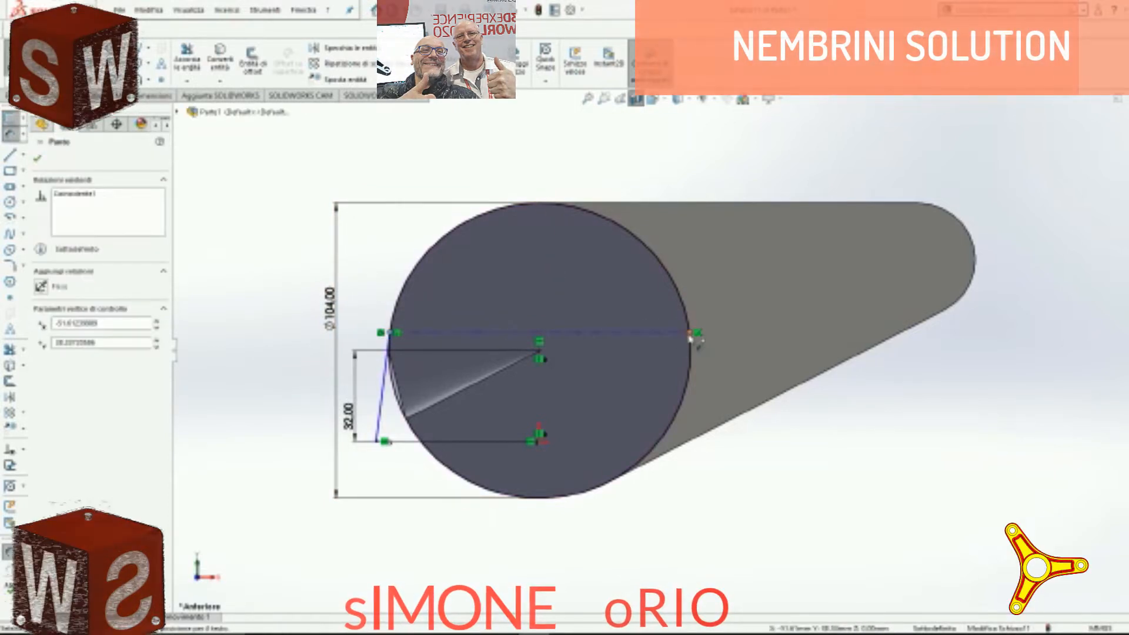
left_click(536, 153)
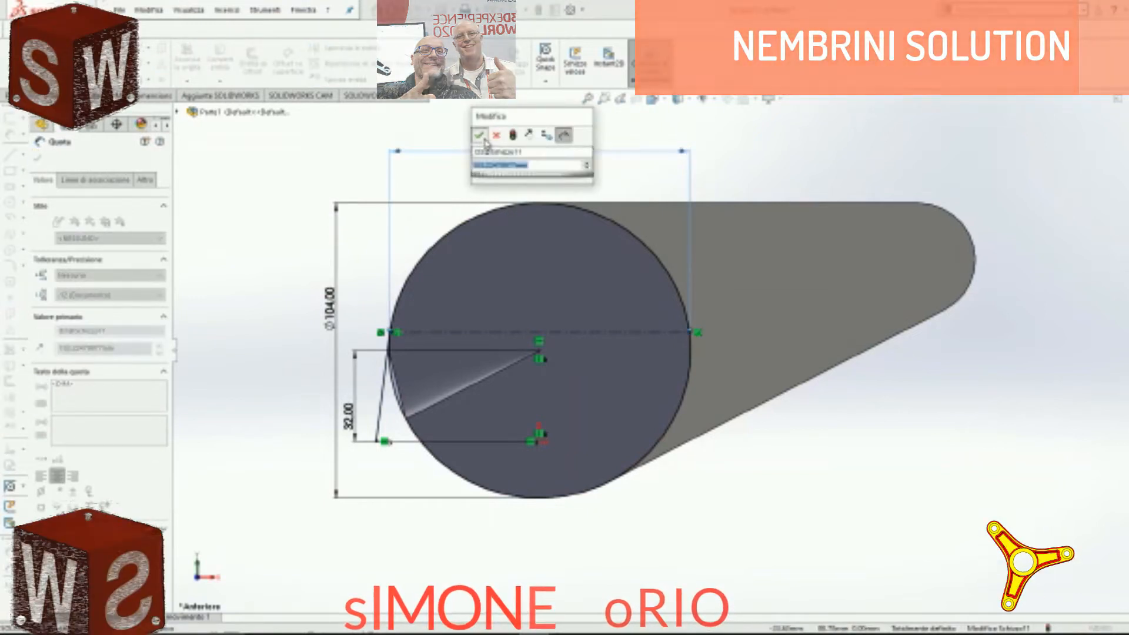
left_click(479, 135)
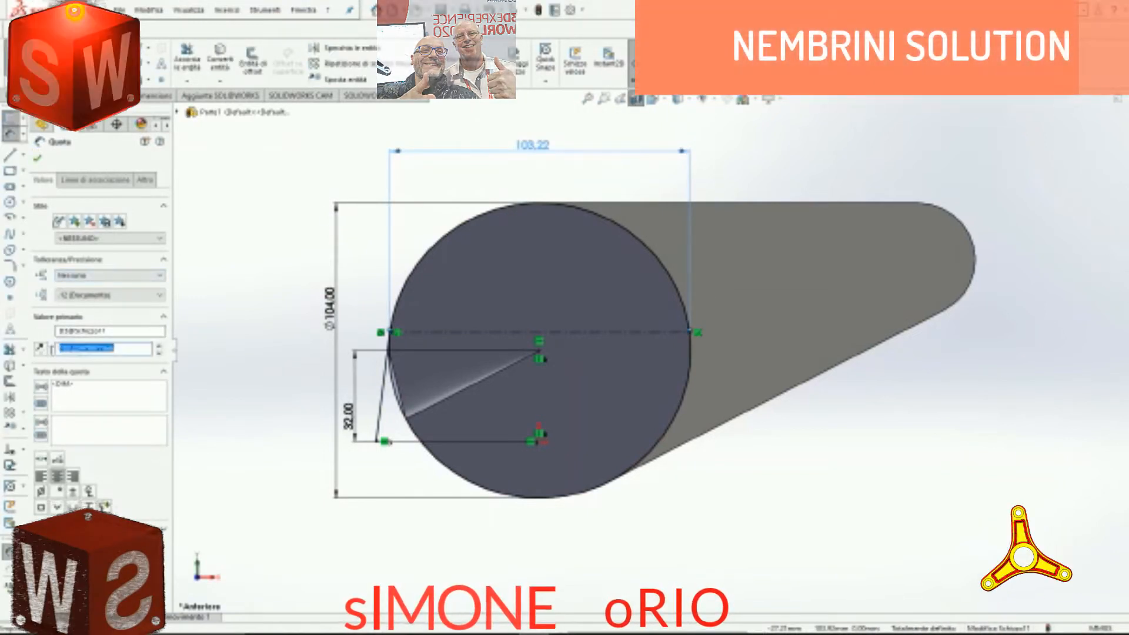
double_click(122, 349)
right_click(81, 350)
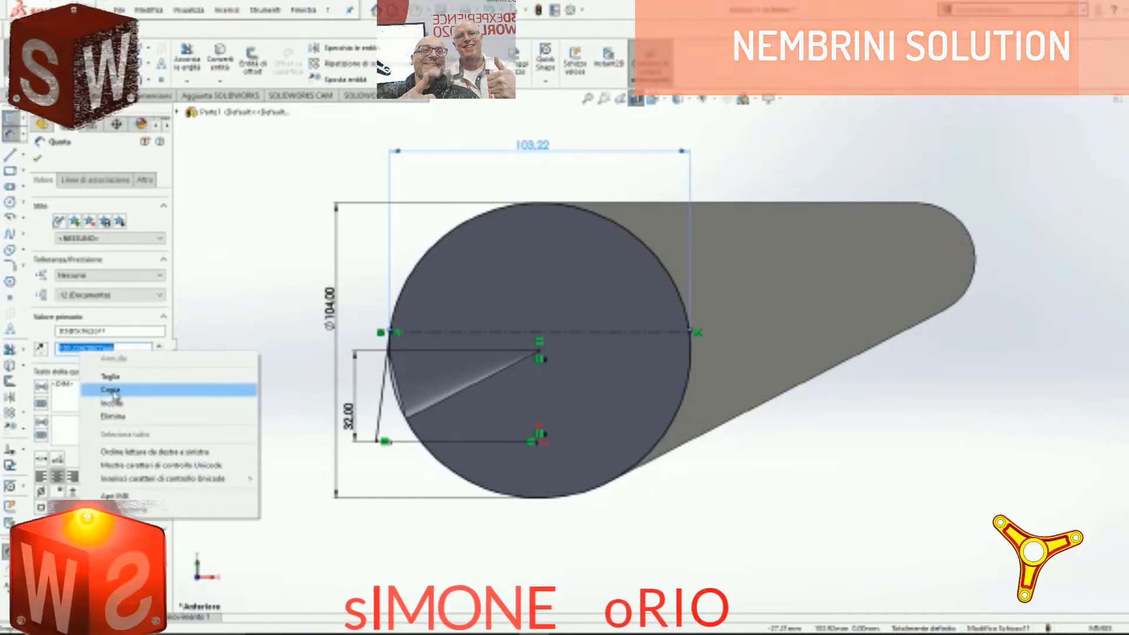
left_click(112, 390)
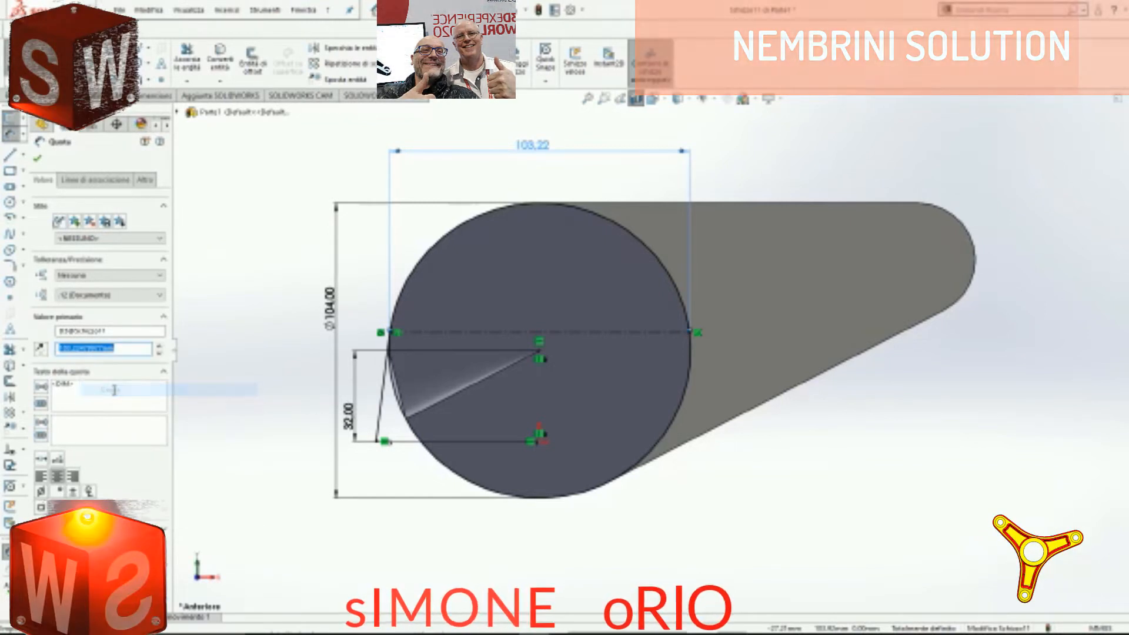
left_click(39, 159)
Step: Add the slanted line's angle from the vertical again as a driven dimension and exit the sketch
left_click(379, 427)
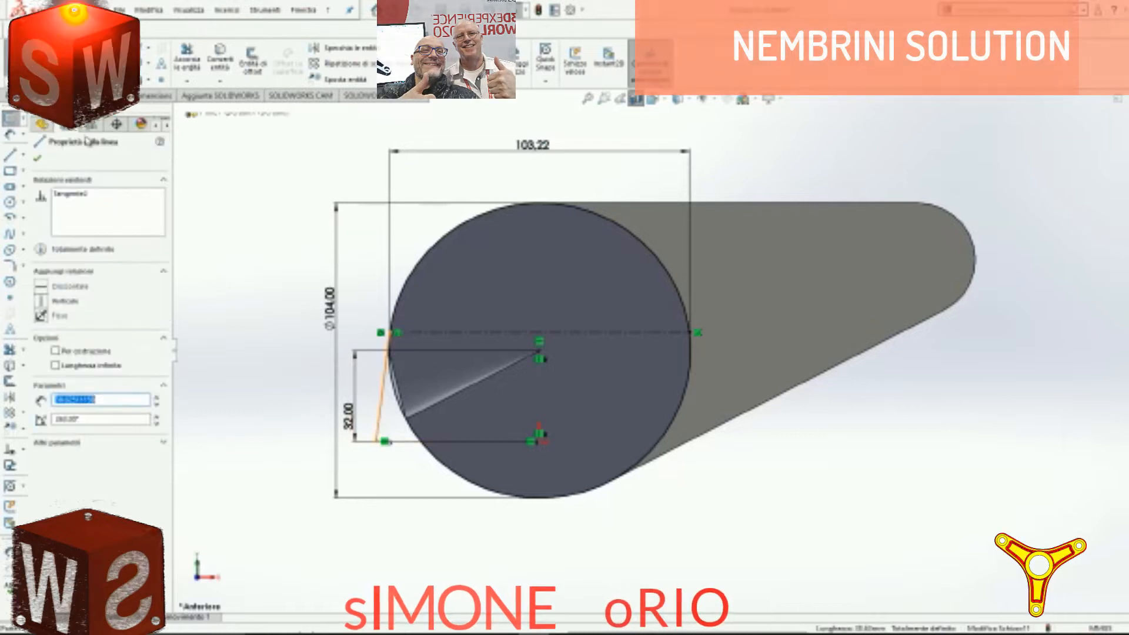
key("d")
left_click(376, 441)
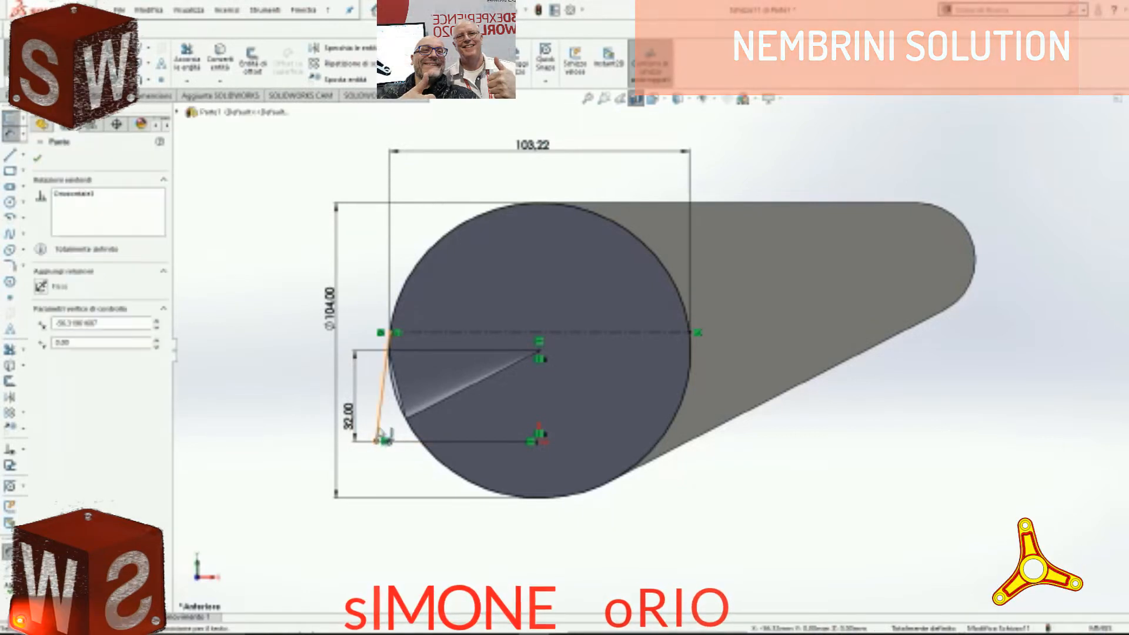
left_click(378, 430)
left_click(377, 423)
left_click(383, 367)
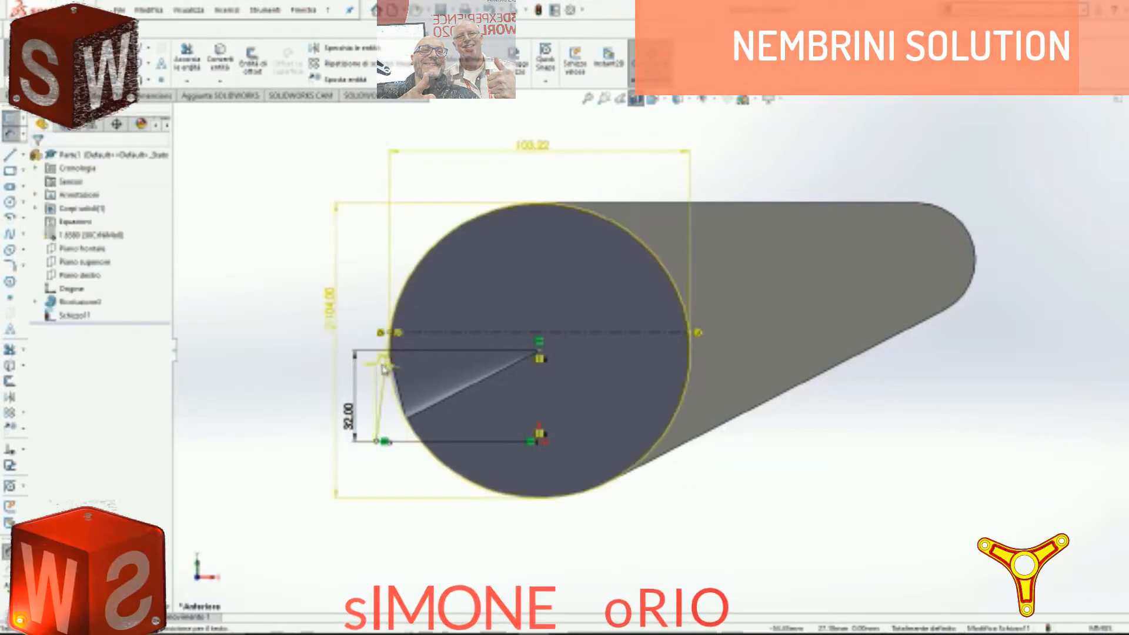
left_click(350, 189)
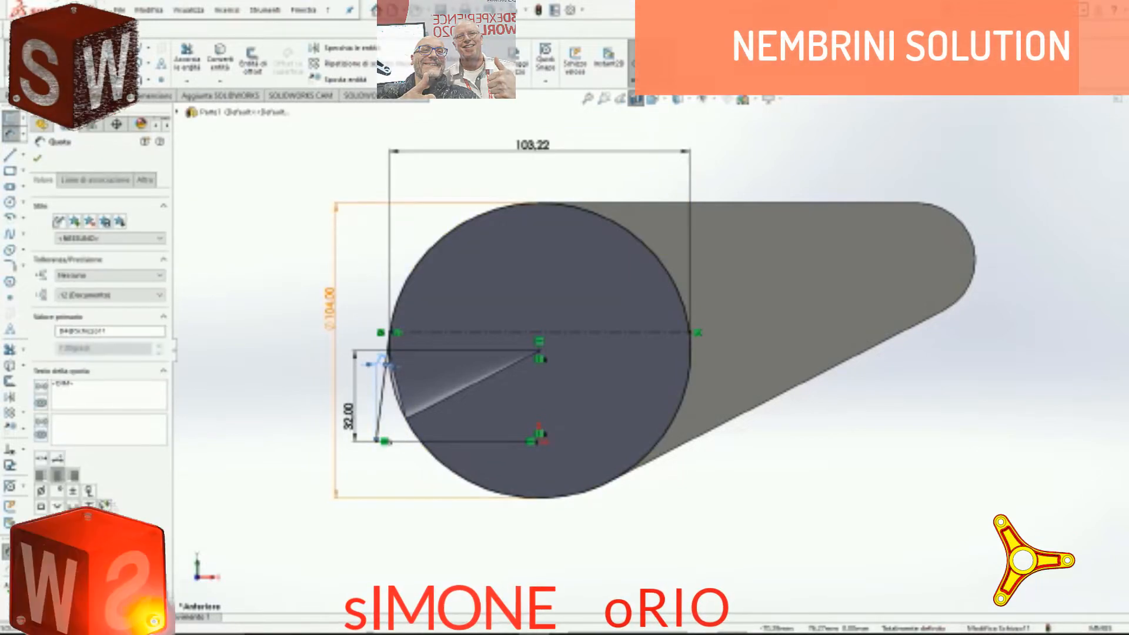
left_click(10, 119)
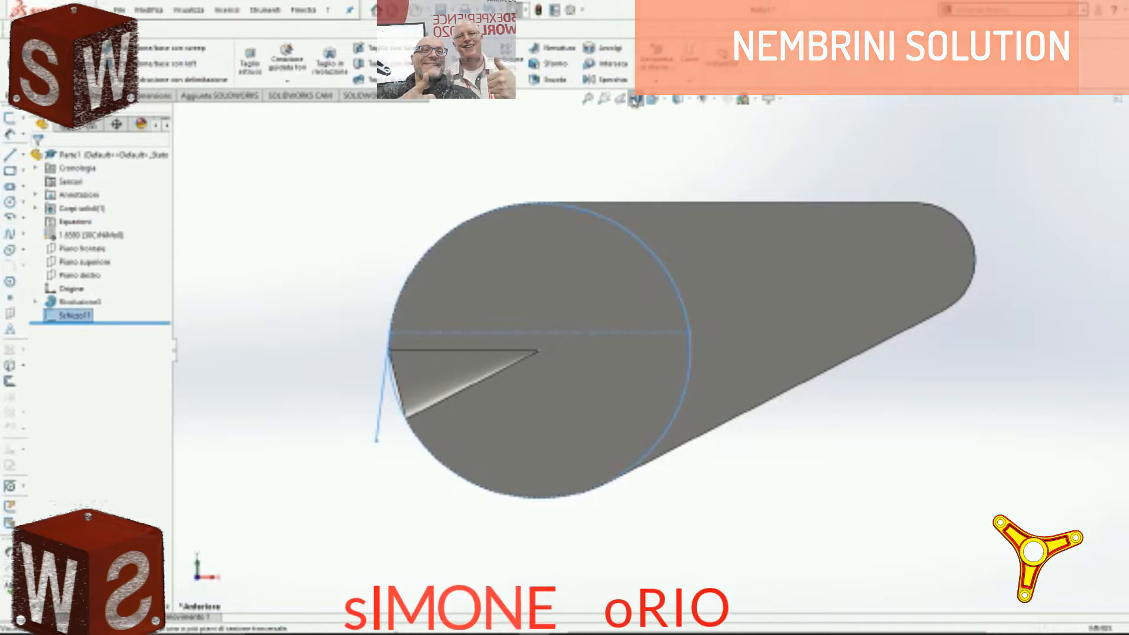
Step: Create a reference plane through the circle's horizontal centreline, parallel to the Top plane (Piano superiore), and extend the plane's displayed boundary
left_click(653, 99)
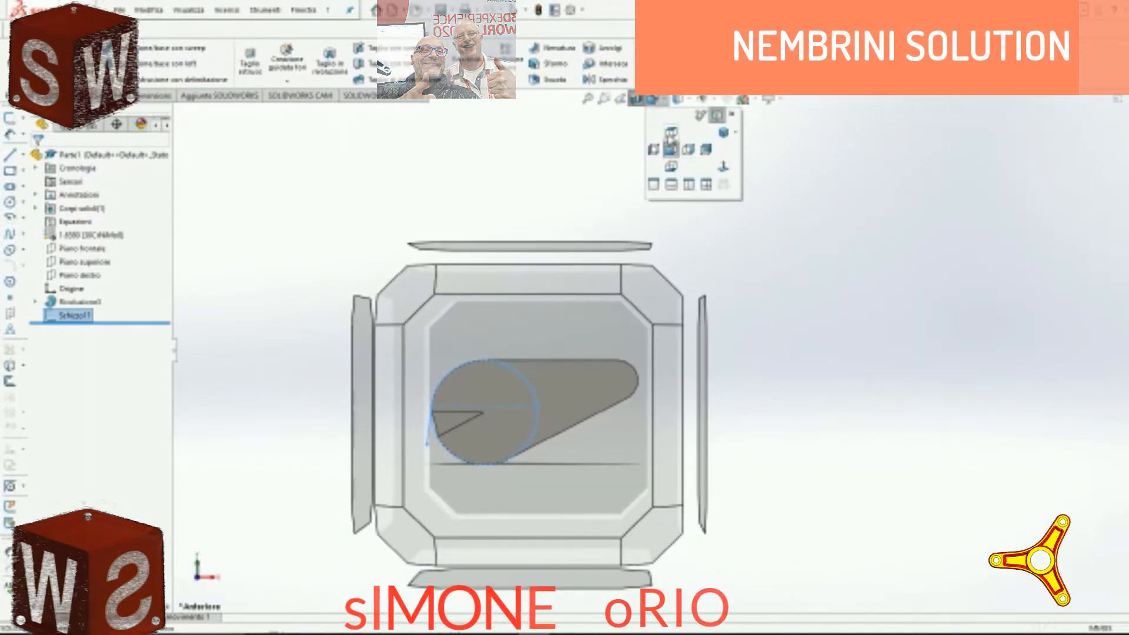
left_click(670, 139)
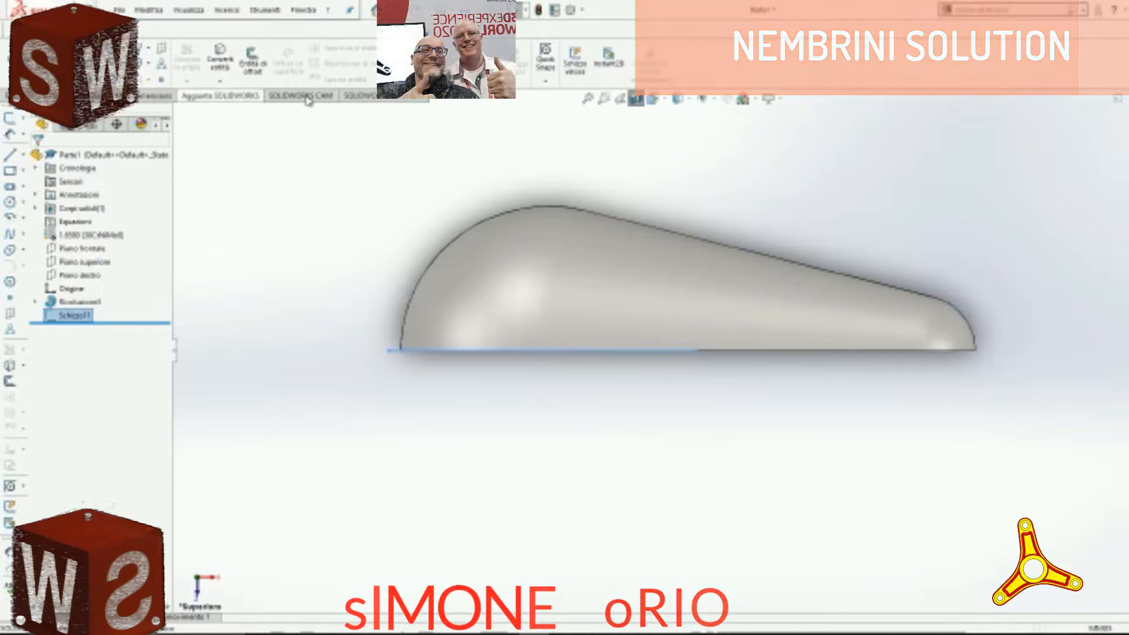
left_click(22, 96)
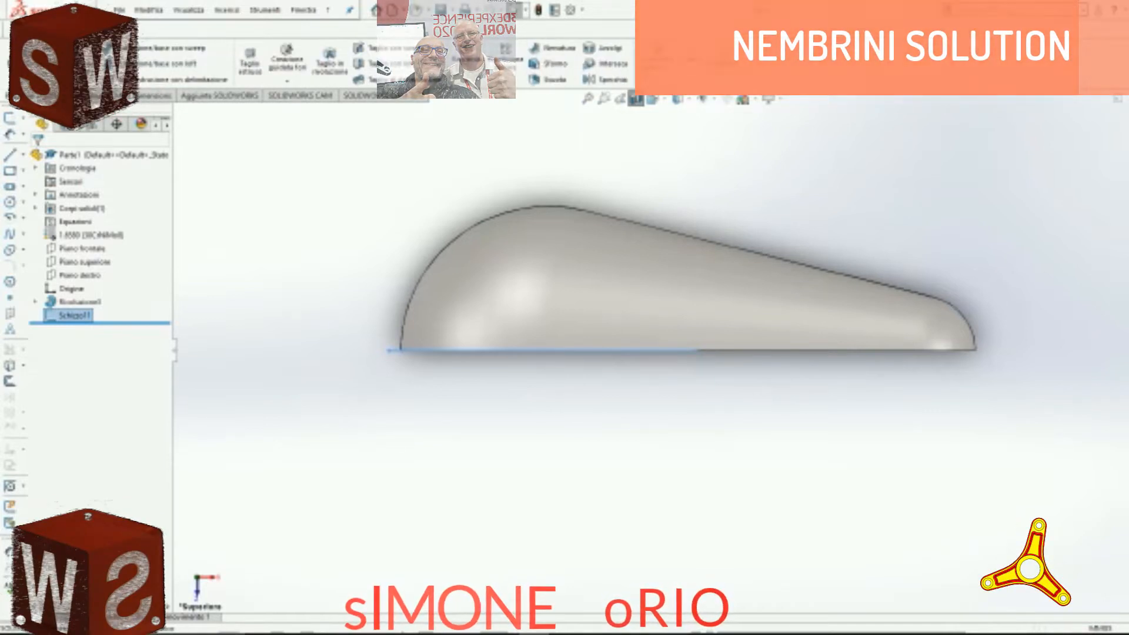
left_click(660, 97)
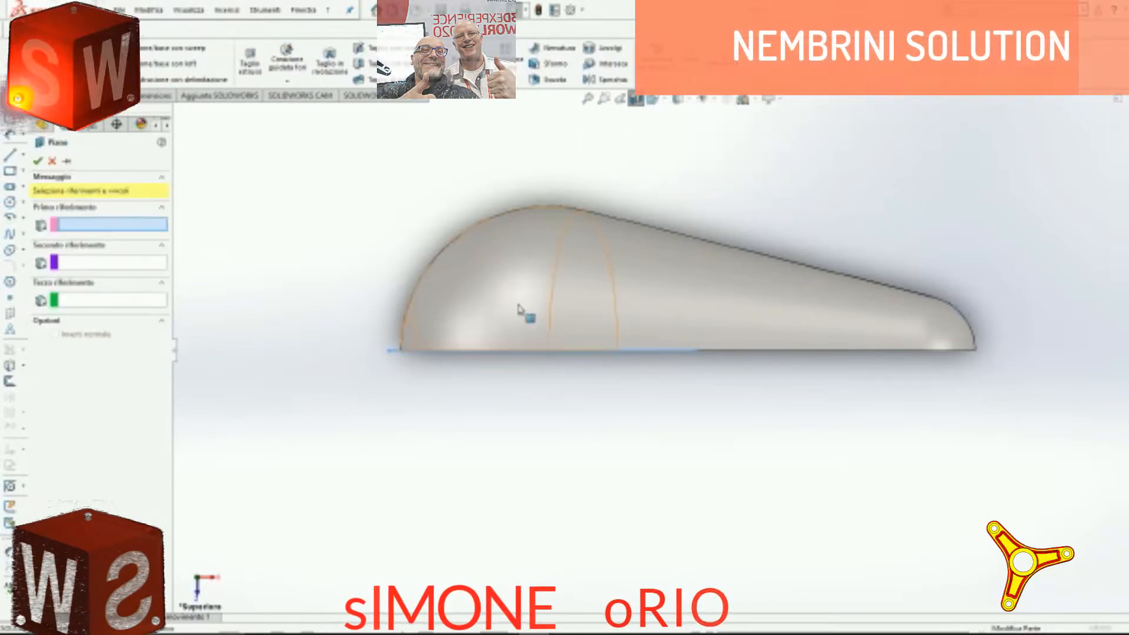
middle_click_drag(466, 361, 463, 288)
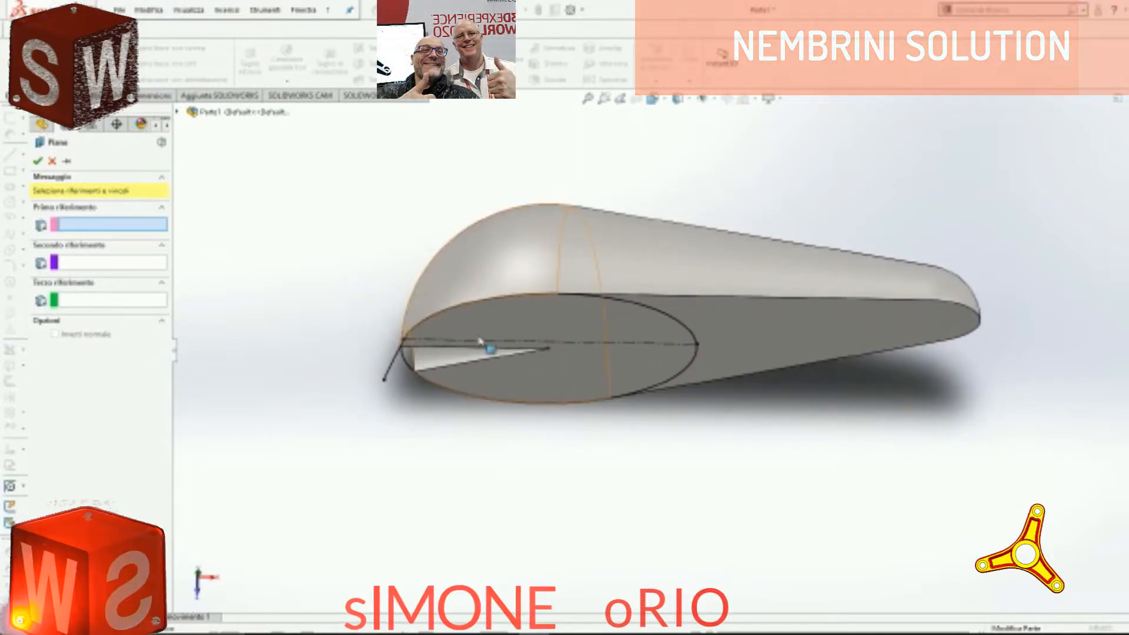
left_click(481, 347)
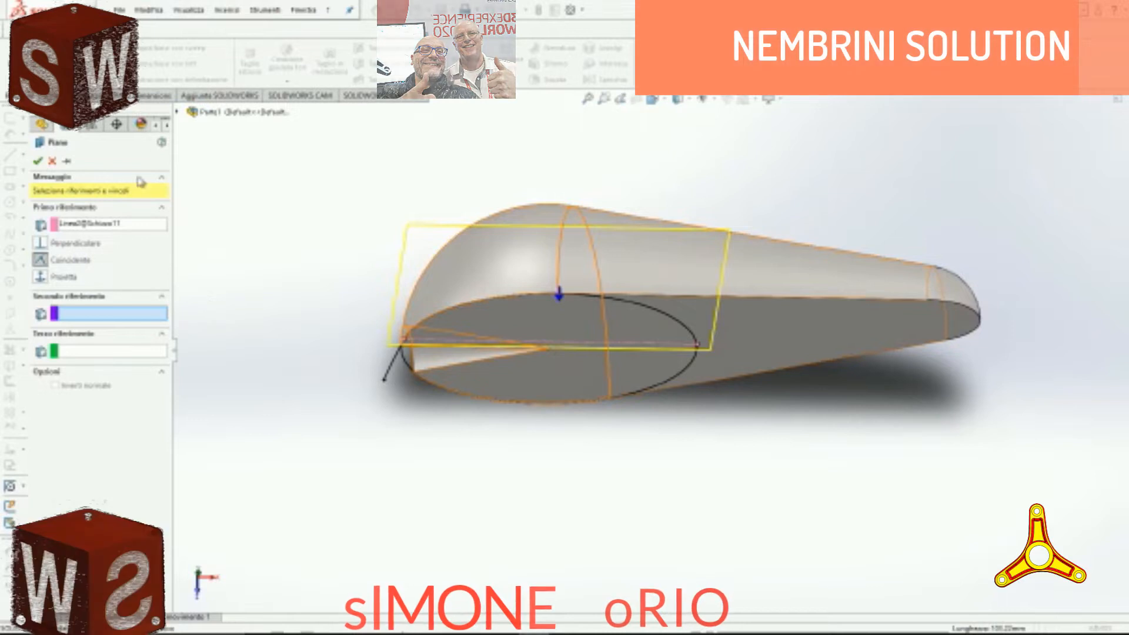
left_click(177, 112)
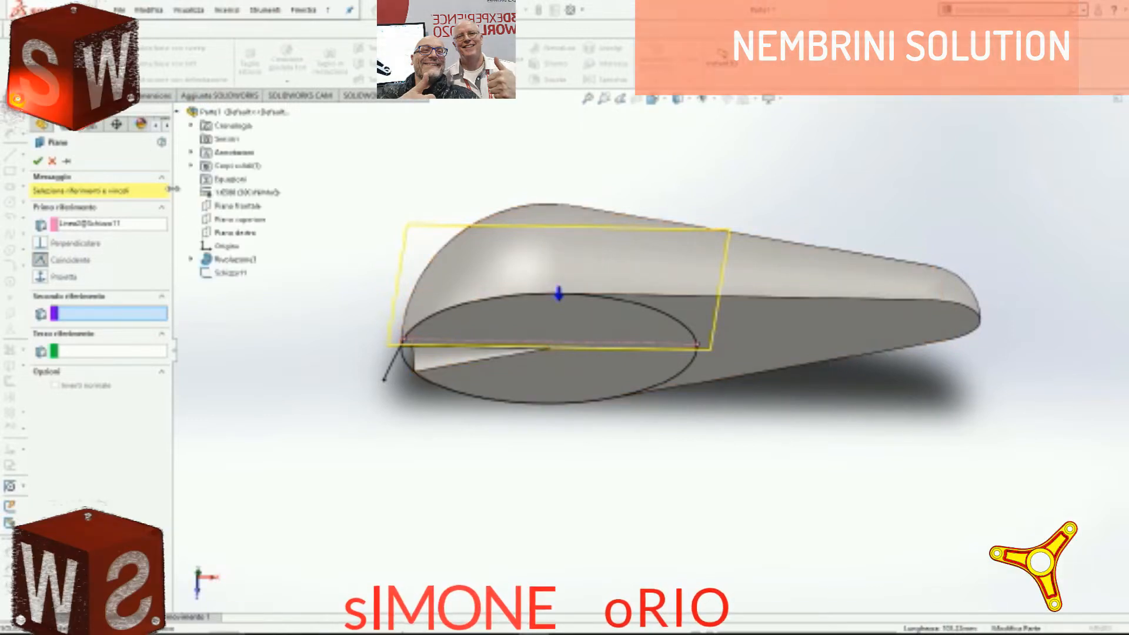
left_click(215, 223)
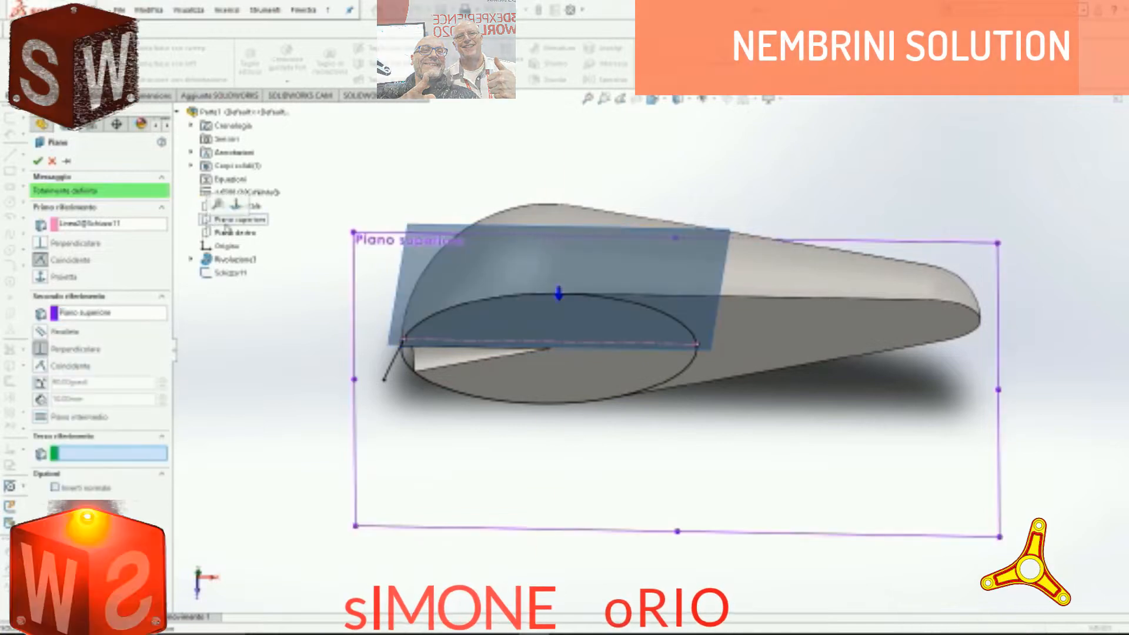
middle_click_drag(340, 284, 345, 179)
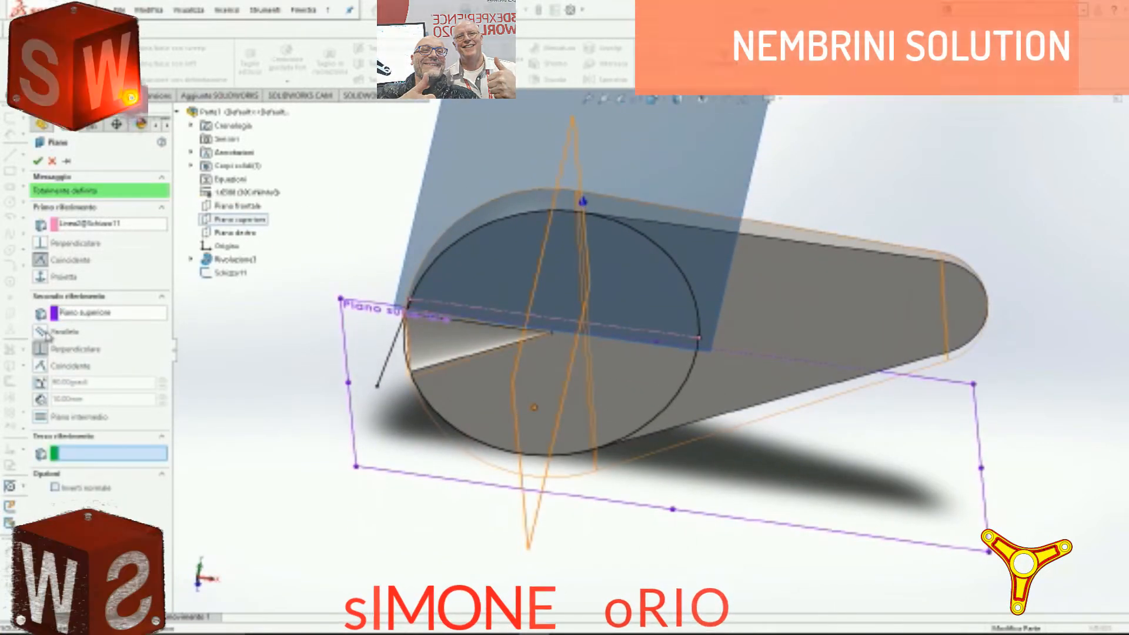
left_click(42, 332)
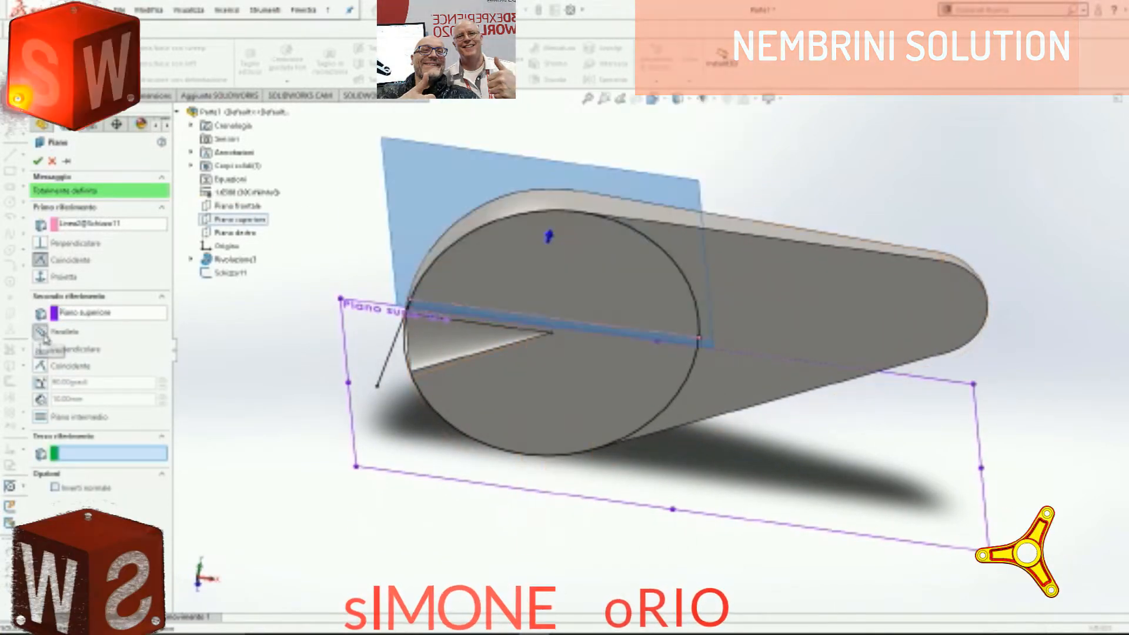
left_click(38, 161)
left_click_drag(392, 309, 397, 394)
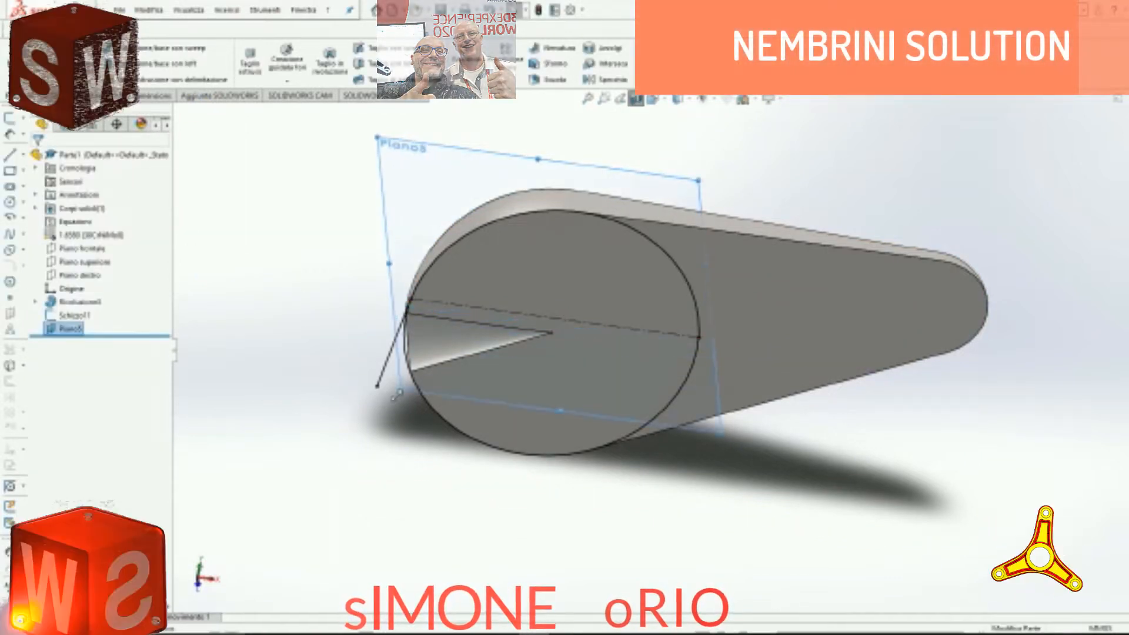
Step: Sketch a circle about 130 mm in diameter on the new plane, centred on the sketch origin
middle_click_drag(399, 418, 461, 457)
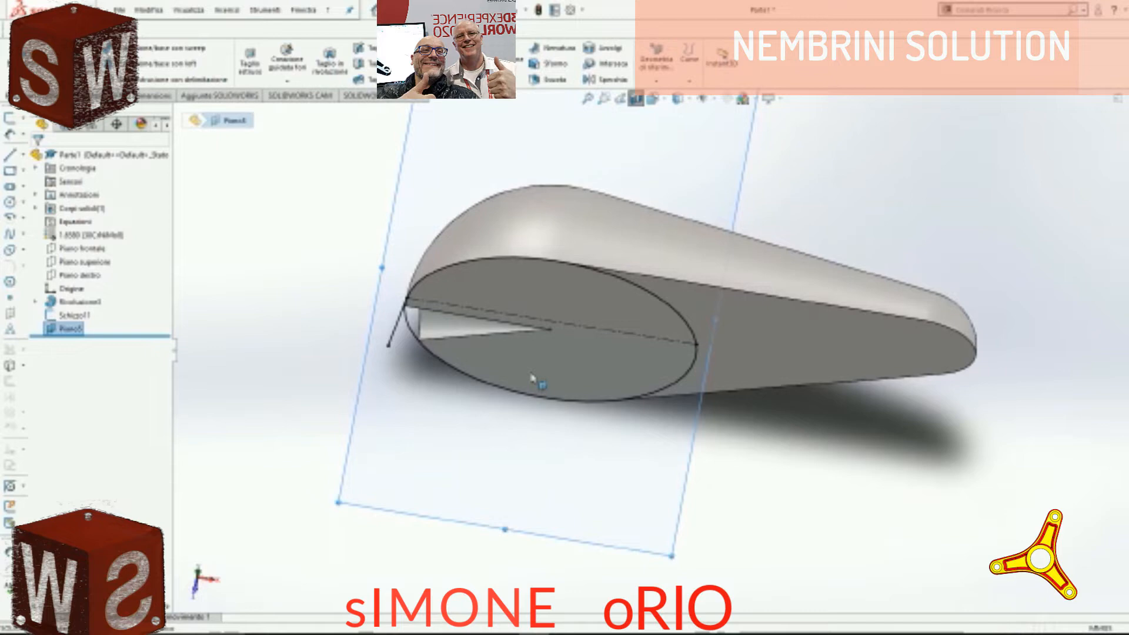
left_click(651, 102)
left_click(525, 283)
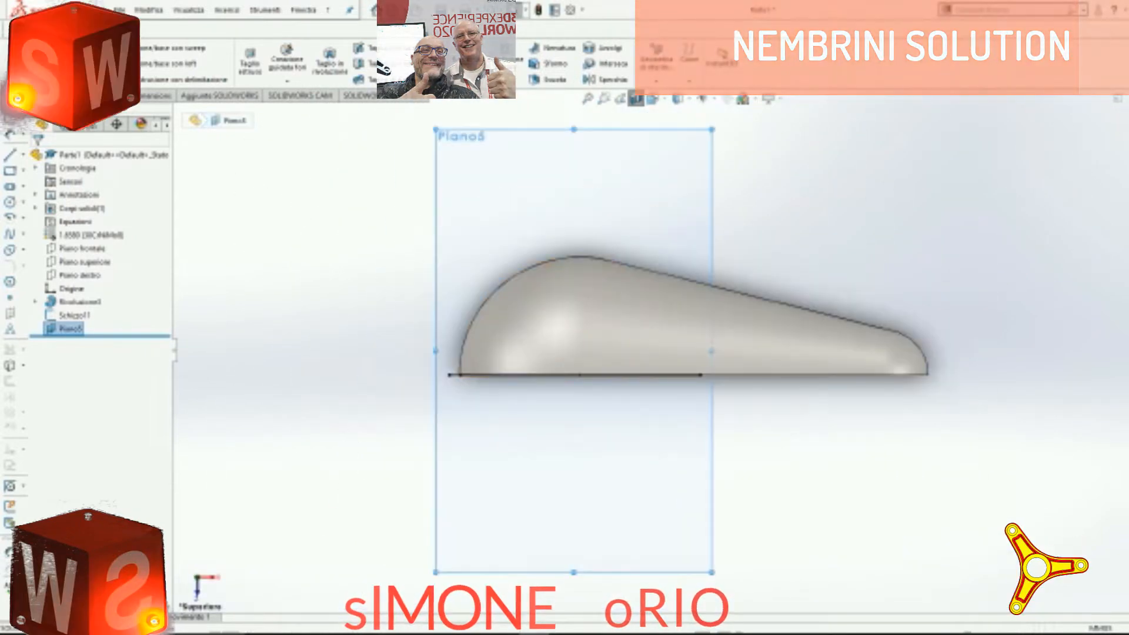
left_click(51, 96)
left_click(109, 48)
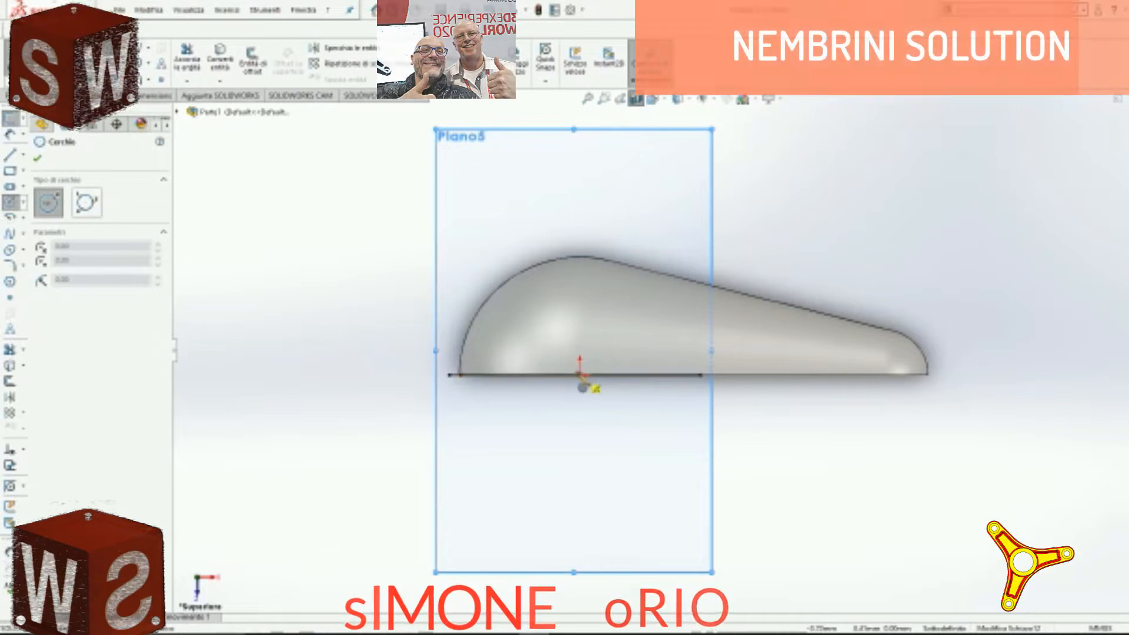
left_click(581, 375)
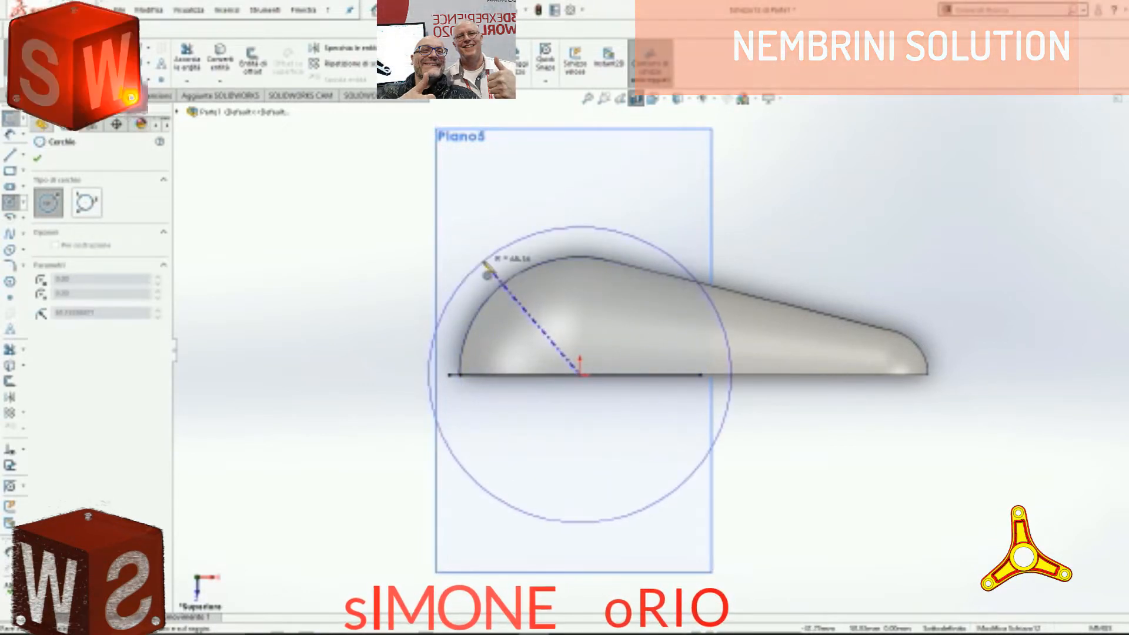
left_click(479, 265)
Step: Dimension the diameter of the circle on the new plane
left_click(56, 56)
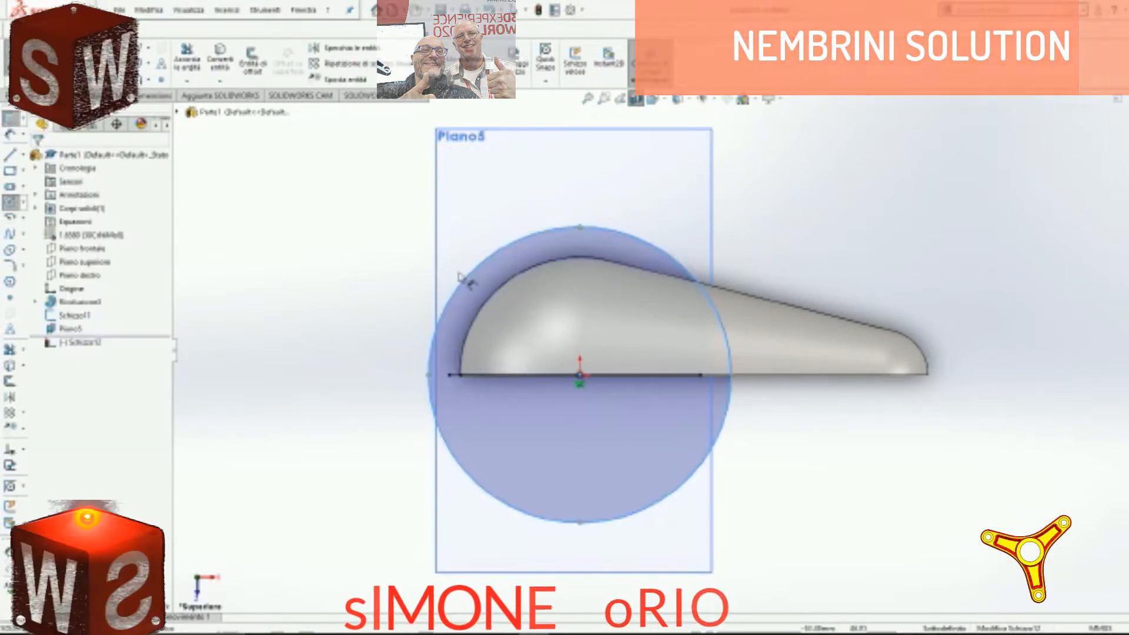
left_click(466, 277)
left_click(356, 260)
left_click(353, 259)
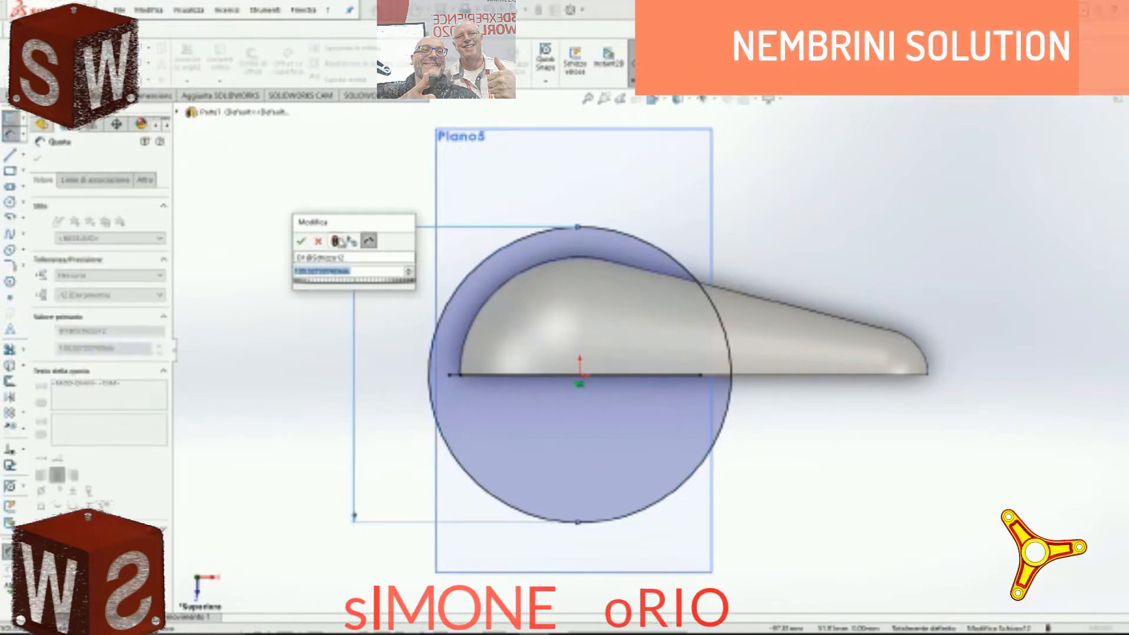
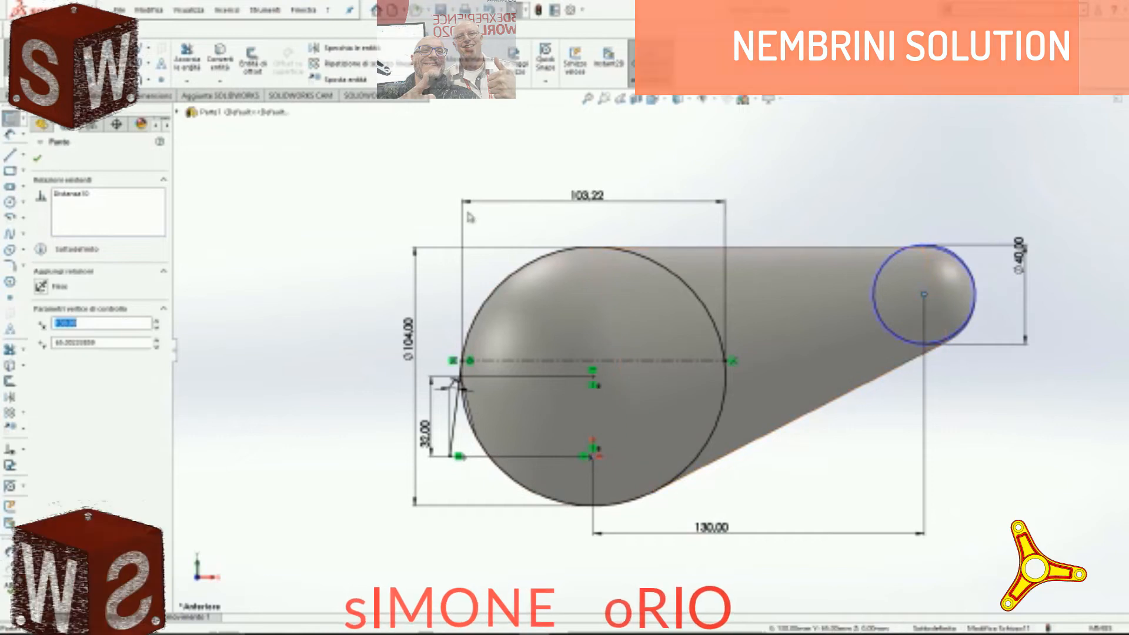
Step: Dimension the vertical distance from the origin to the 40 mm circle's centre as 64 mm
left_click(47, 60)
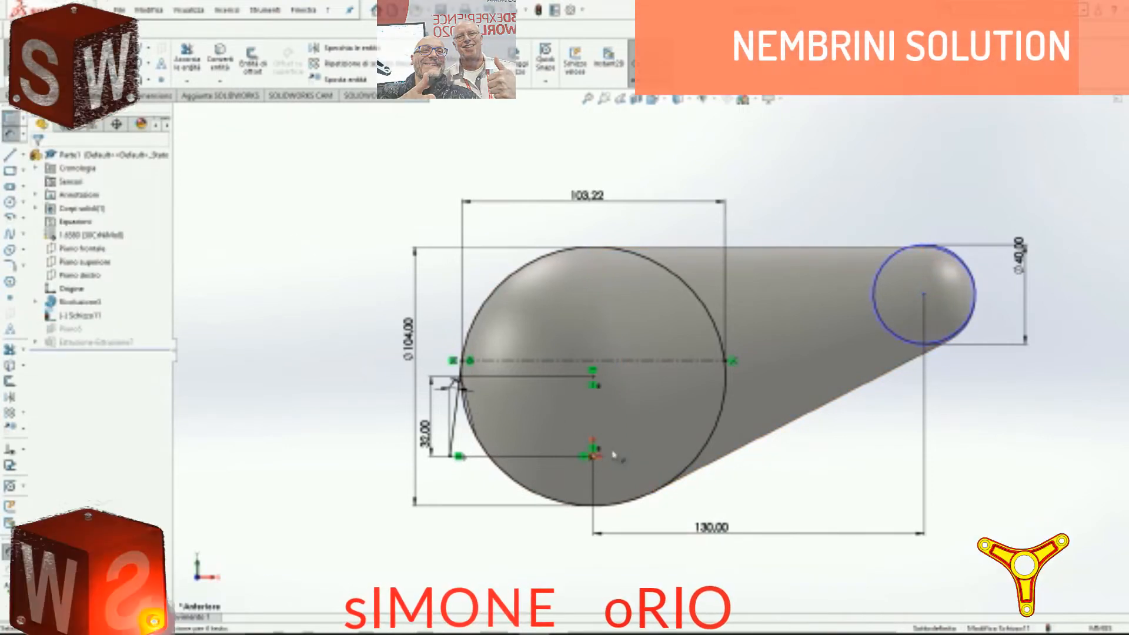
left_click(924, 294)
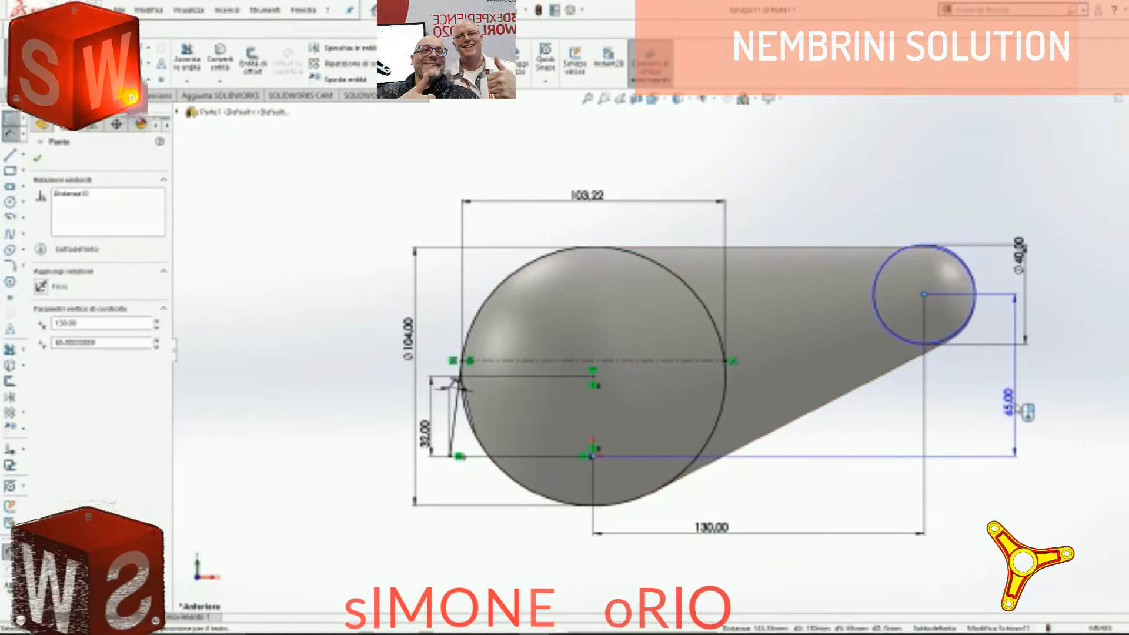
left_click(1008, 399)
type("64")
key("Return")
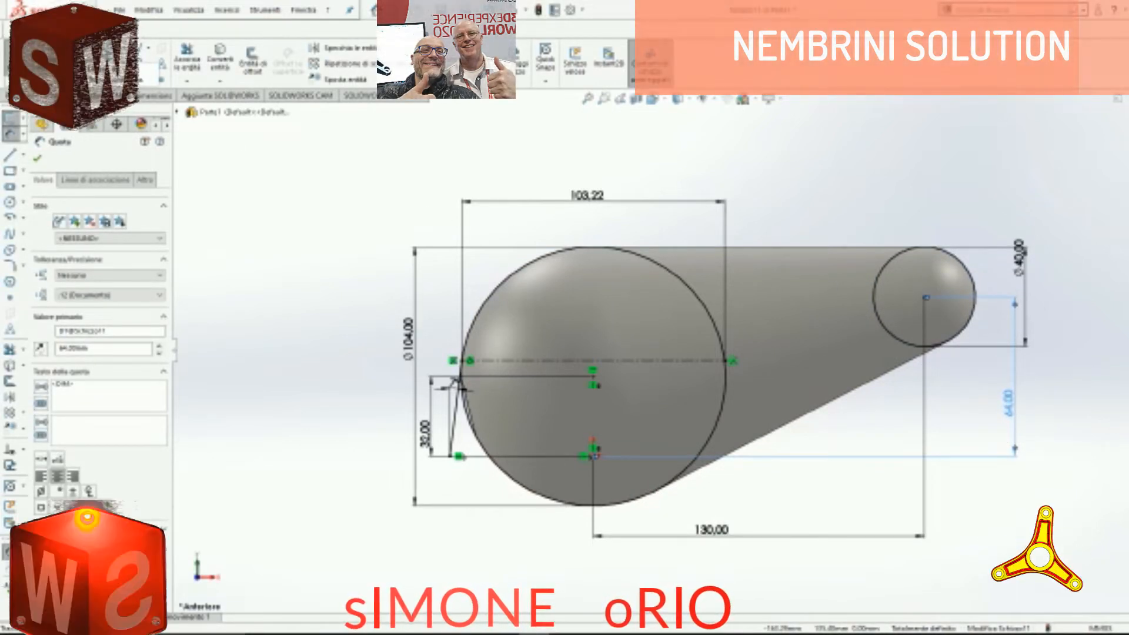
Step: Draw a line about 67 mm long downward from the 40 mm circle's outer side and align its lower endpoint horizontally with the origin
key("l")
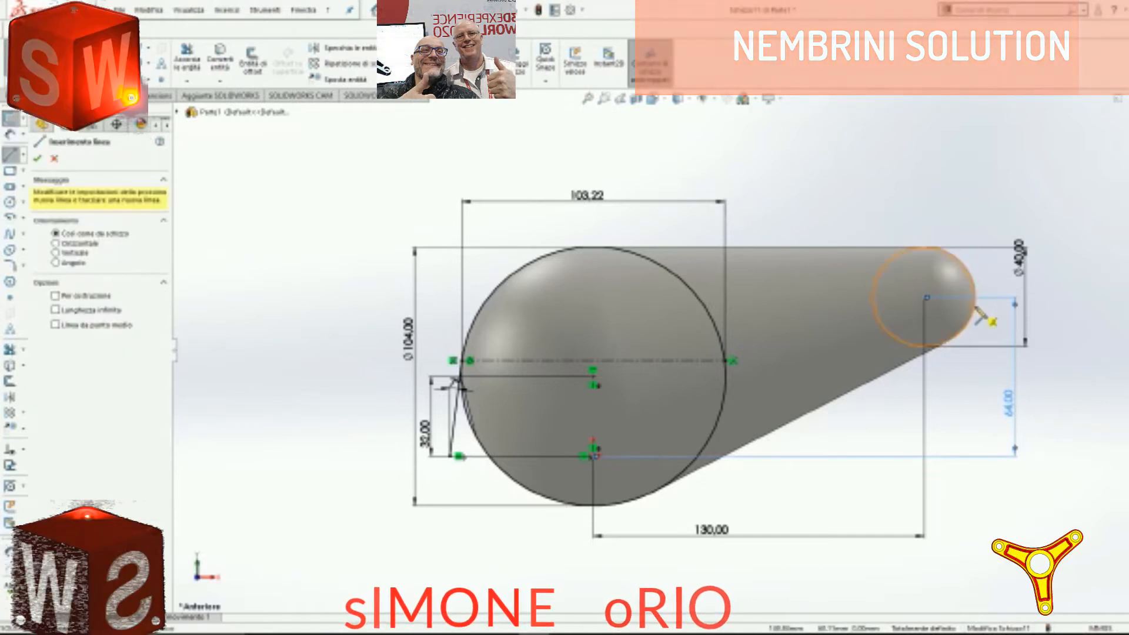
left_click(975, 298)
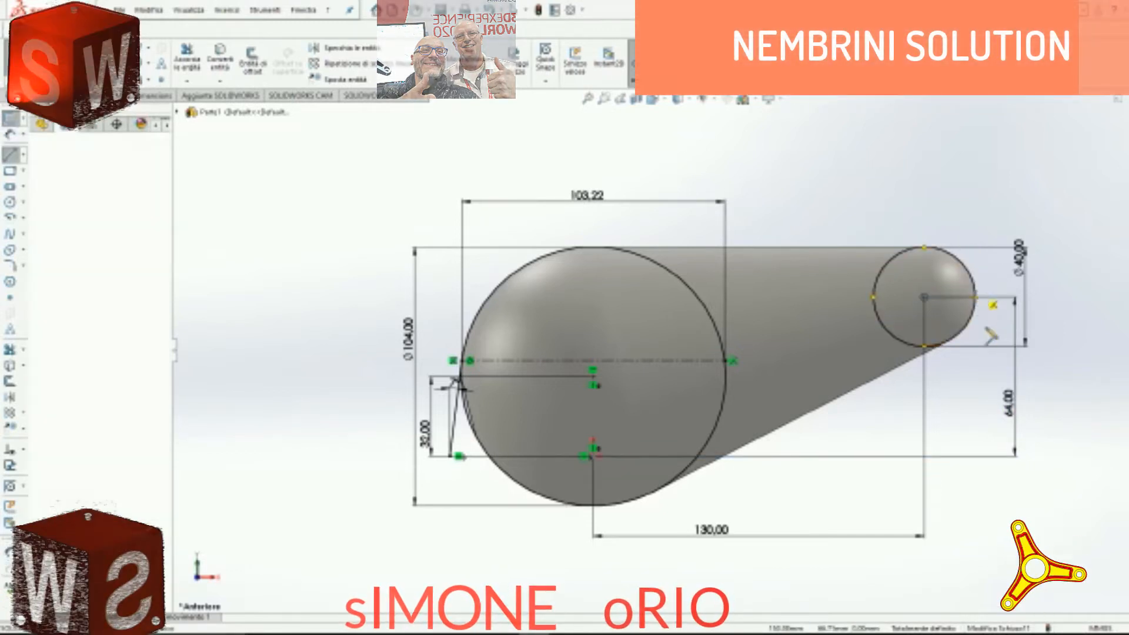
left_click(1000, 472)
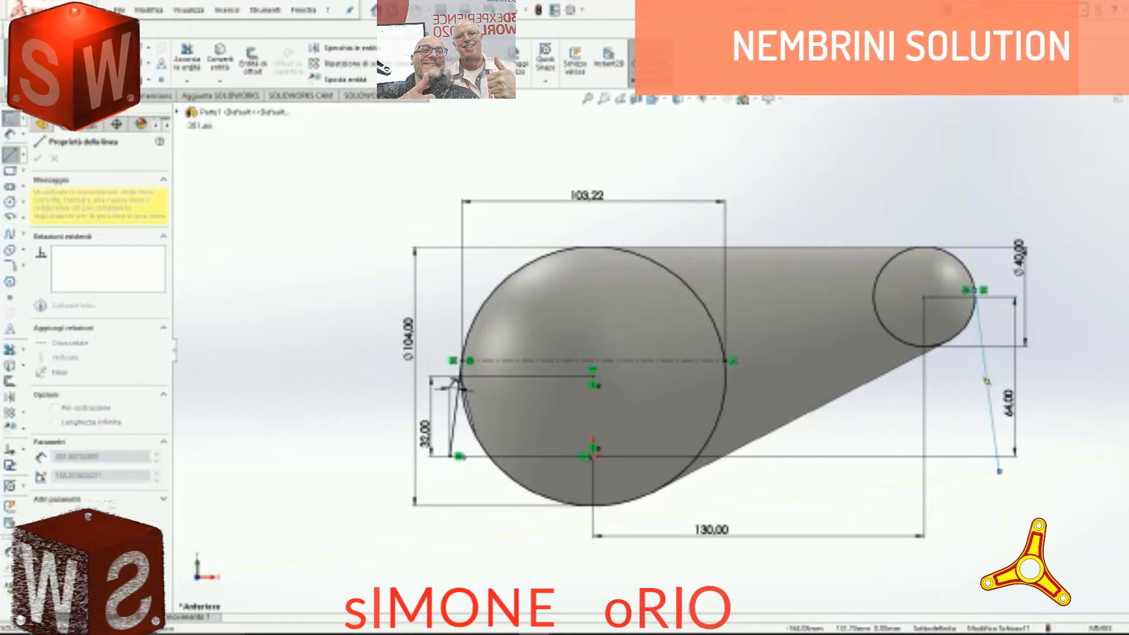
key("Escape")
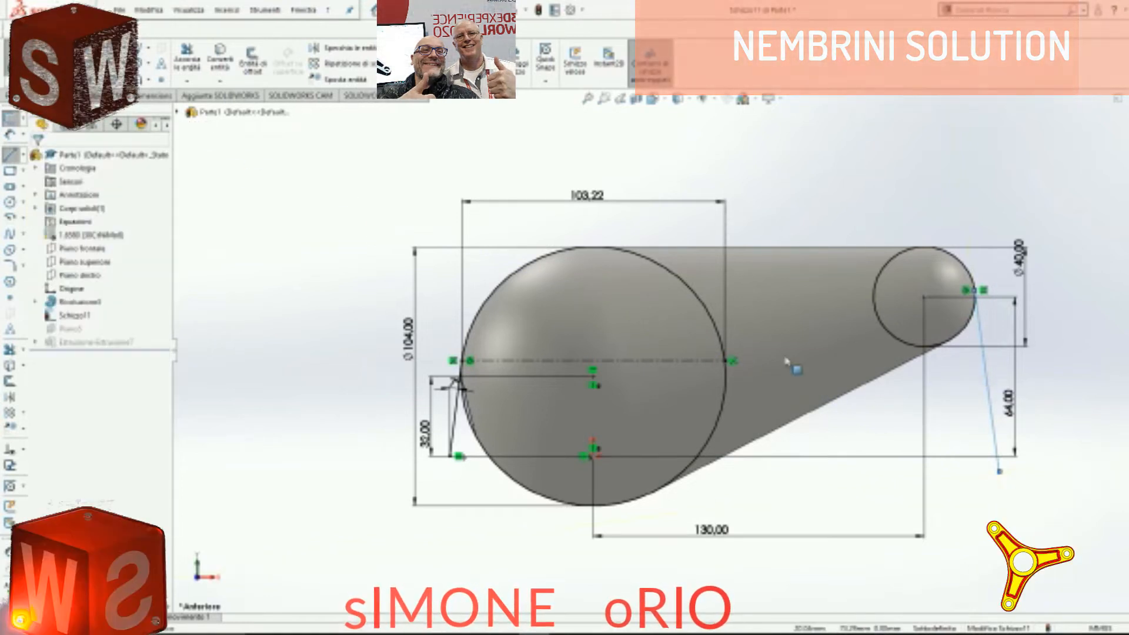
left_click(999, 471)
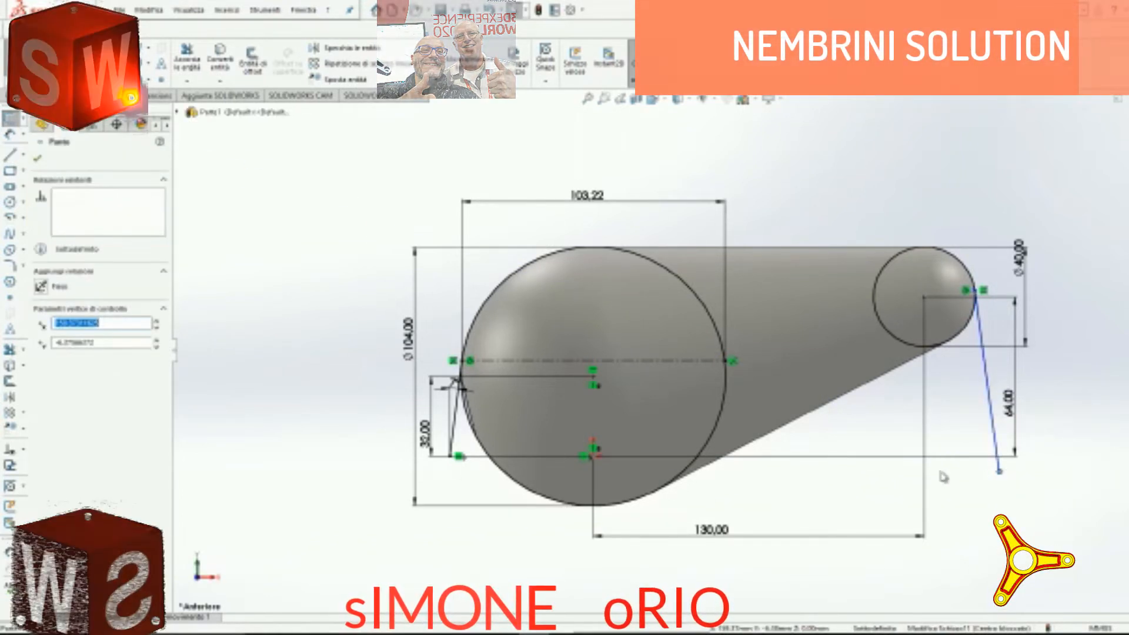
left_click(593, 457, "ctrl")
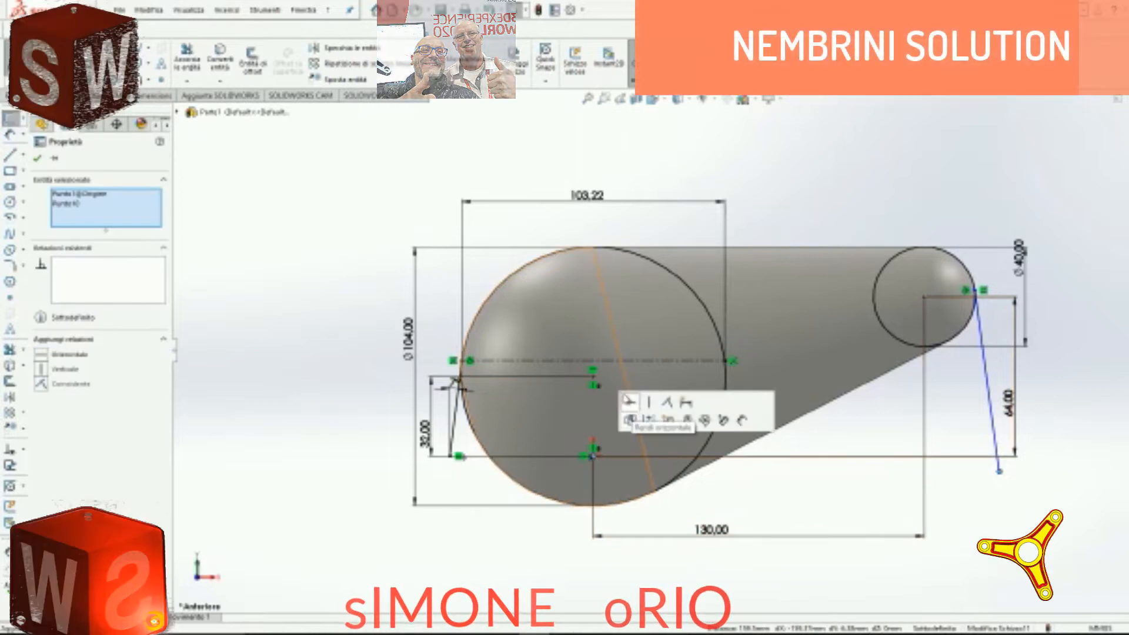
left_click(630, 402)
Step: Check the relations between the new slanted line and the 40 mm circle
left_click(978, 313)
left_click(971, 274, "ctrl")
left_click(1005, 239)
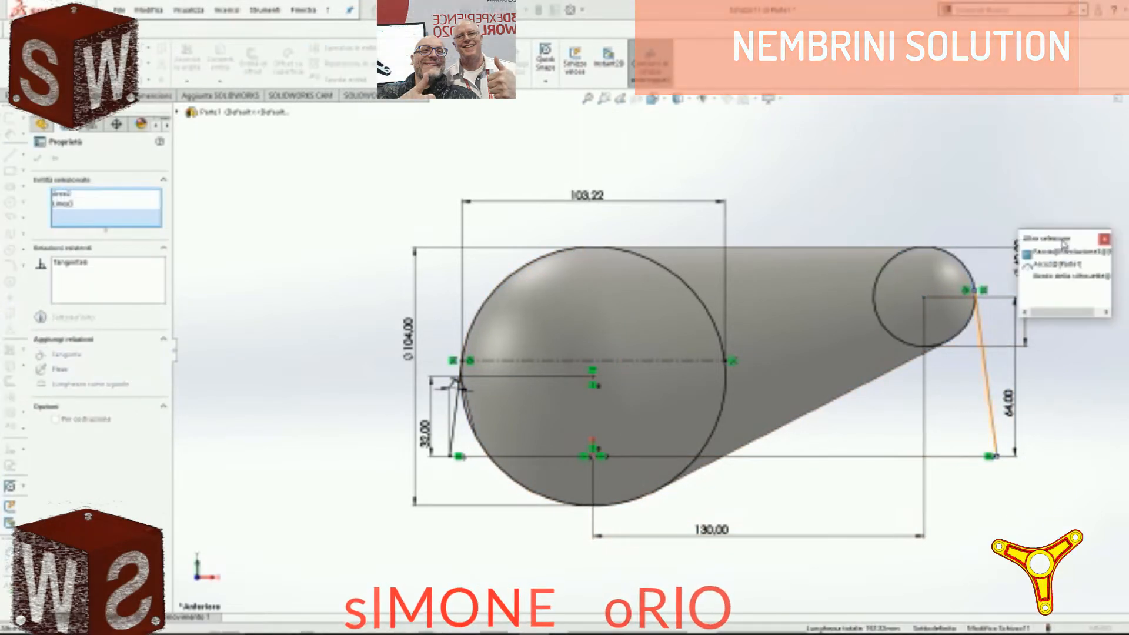
left_click(1105, 240)
left_click(980, 317)
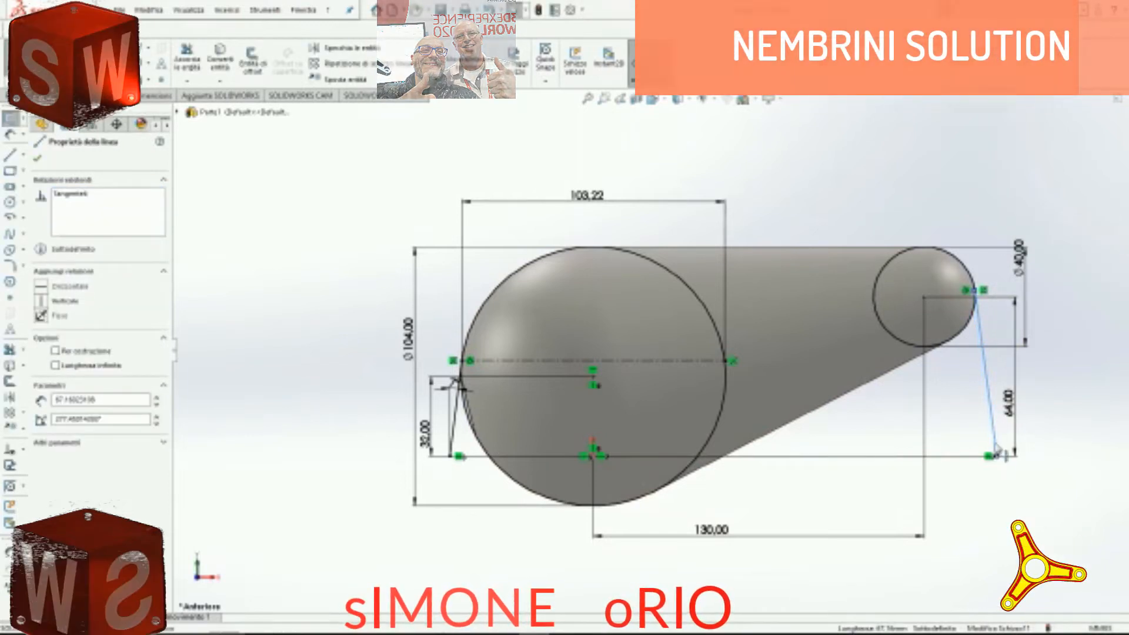
Step: Dimension the slanted line's angle from the horizontal through its lower endpoint as 83 degrees
left_click(1035, 409)
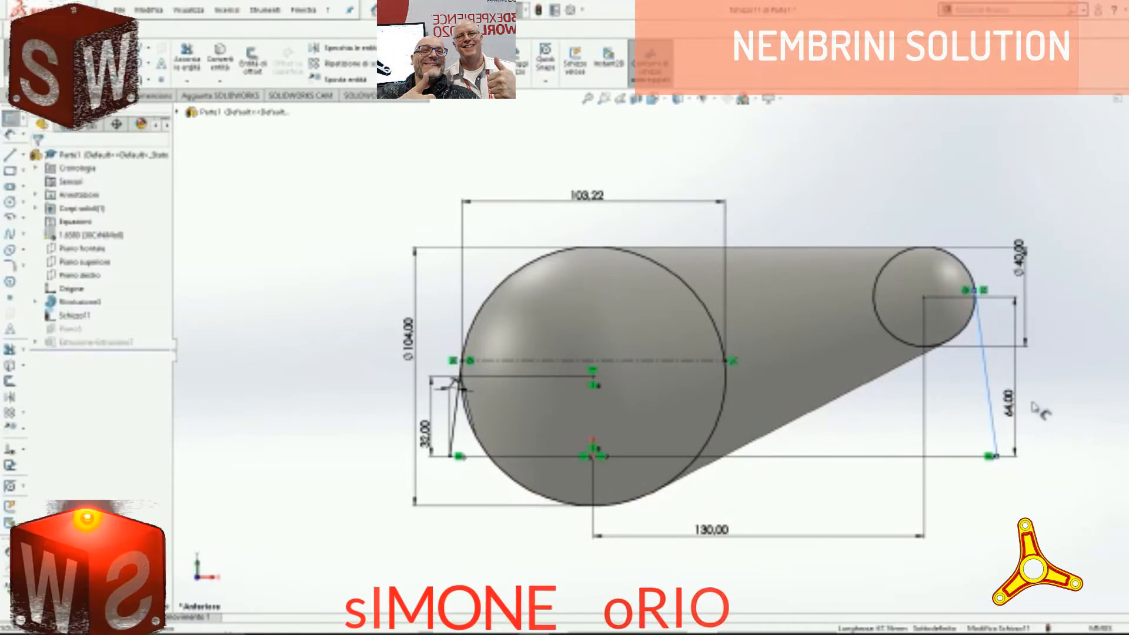
left_click(998, 457)
left_click(993, 441)
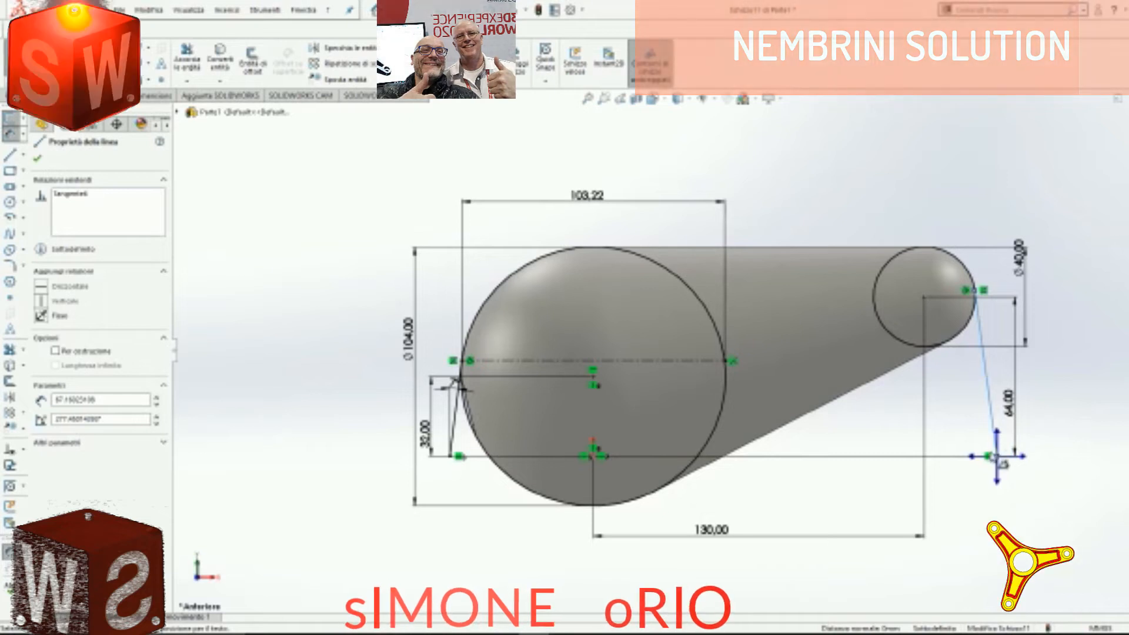
left_click(974, 463)
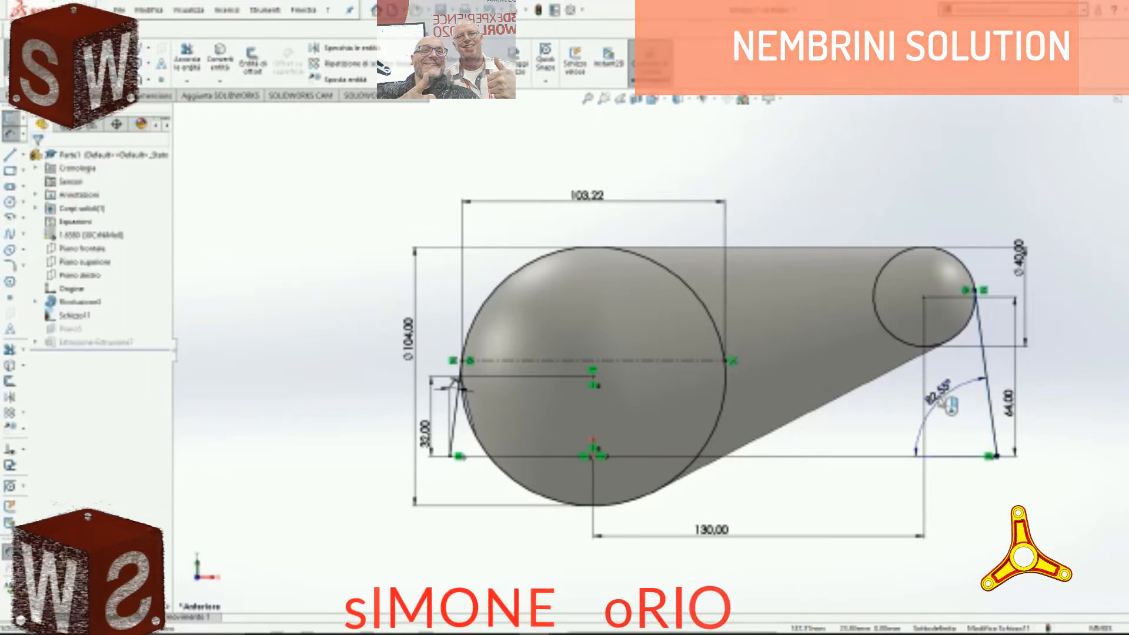
double_click(948, 404)
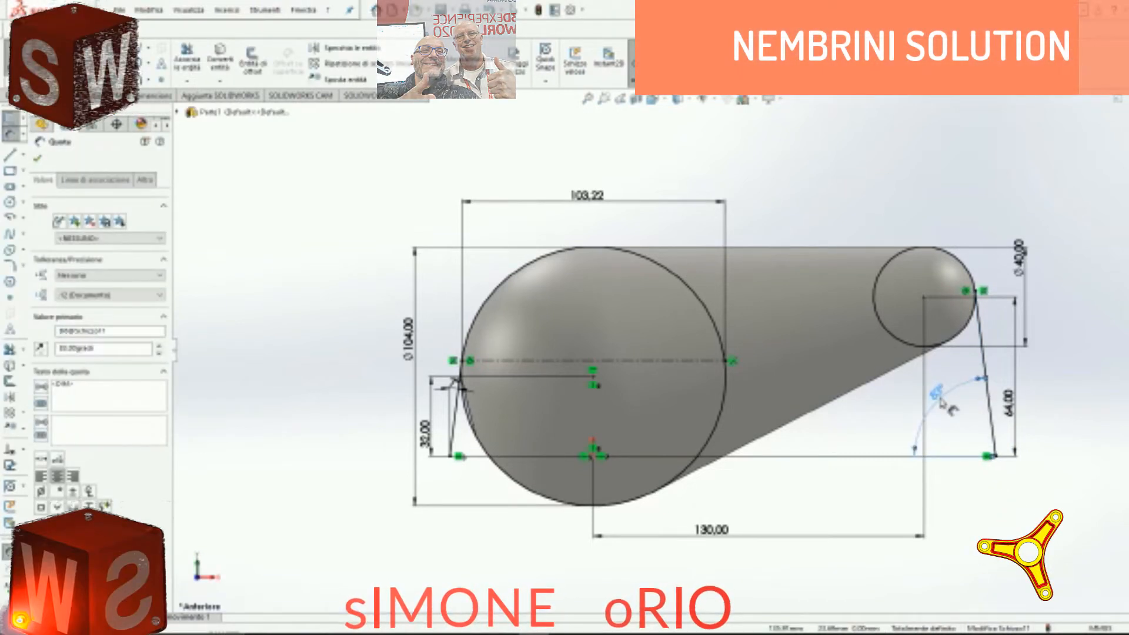
Step: Draw a horizontal centerline across the 40 mm circle from the slanted line's upper endpoint to the circle's opposite side
left_click(97, 48)
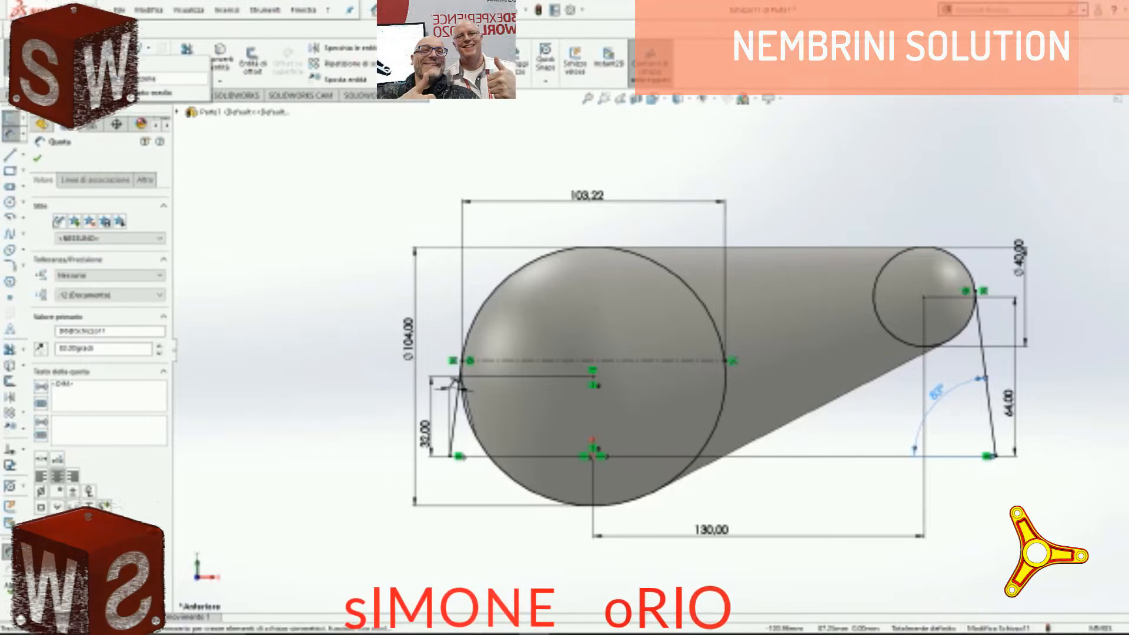
left_click(120, 80)
left_click(979, 293)
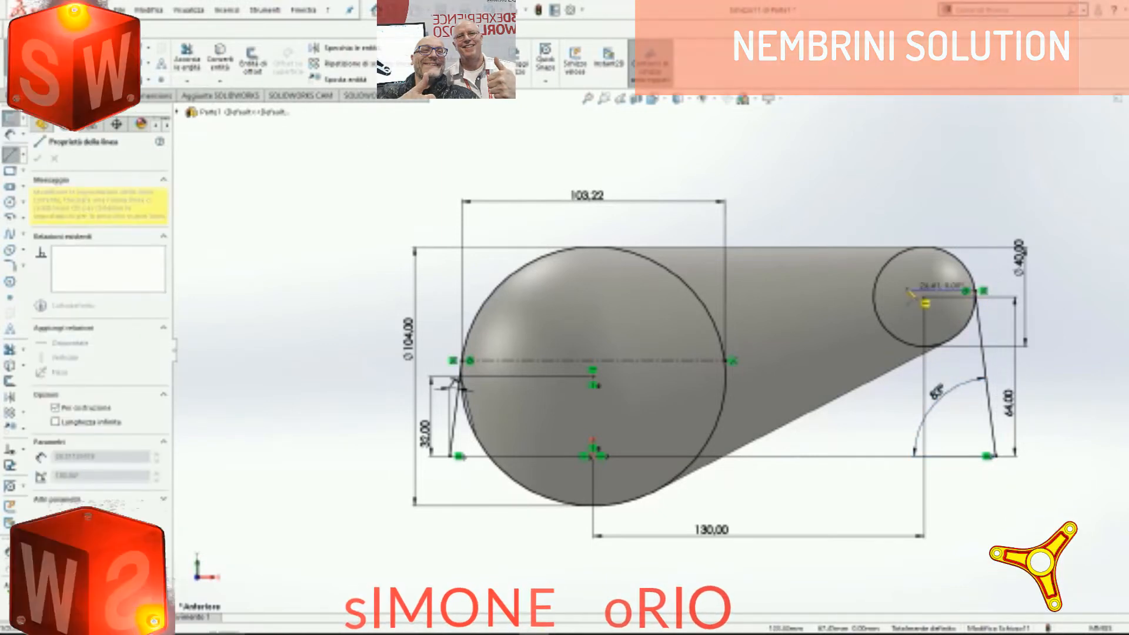
left_click(876, 292)
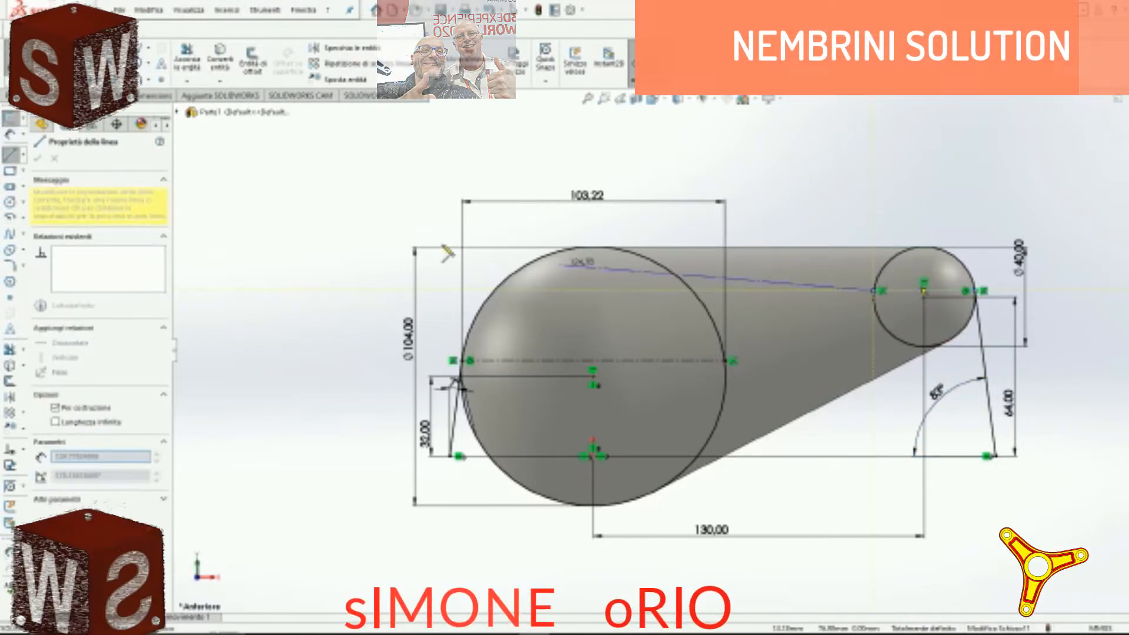
key("Escape")
key("Escape")
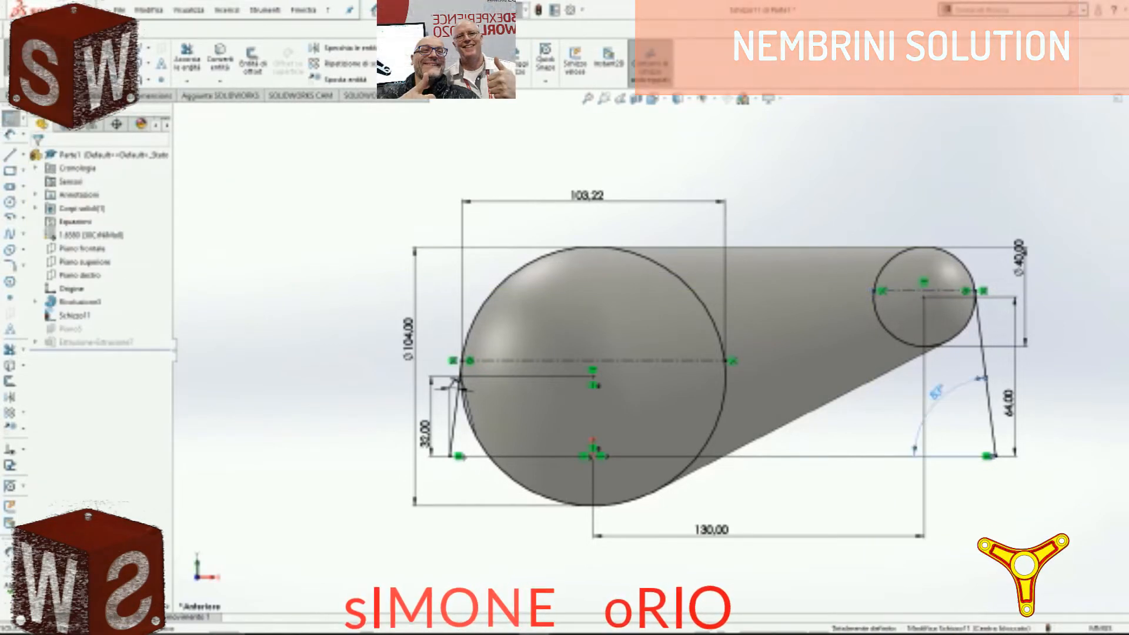
Step: Delete the 83 degree angle dimension and dimension the length of the 40 mm circle's horizontal chord
right_click(938, 393)
left_click(960, 501)
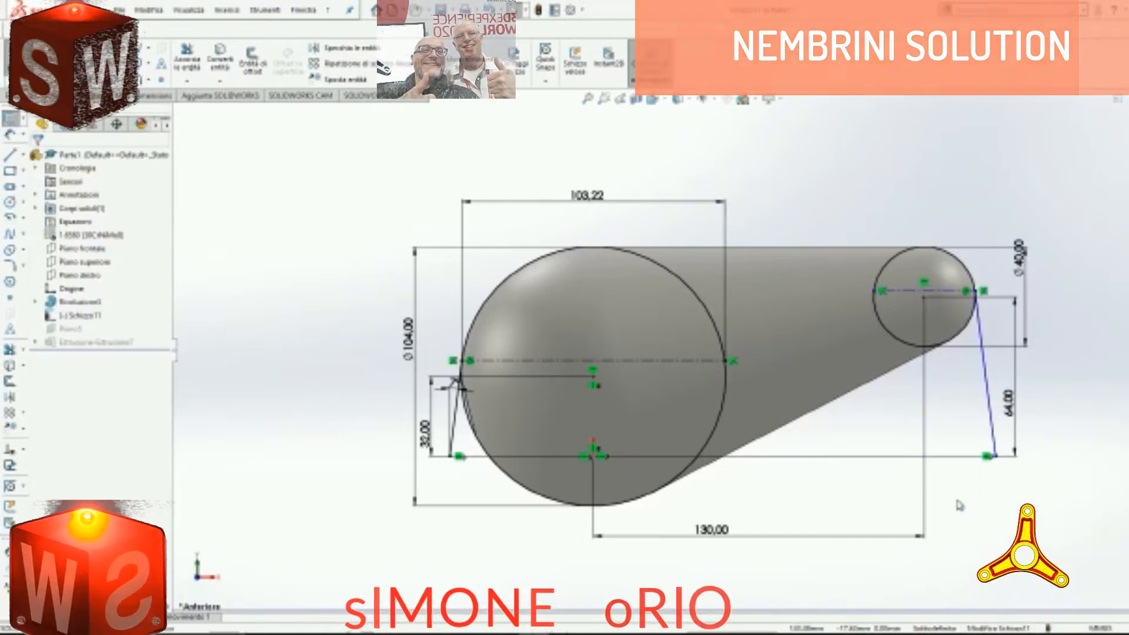
left_click(880, 290)
left_click(928, 249)
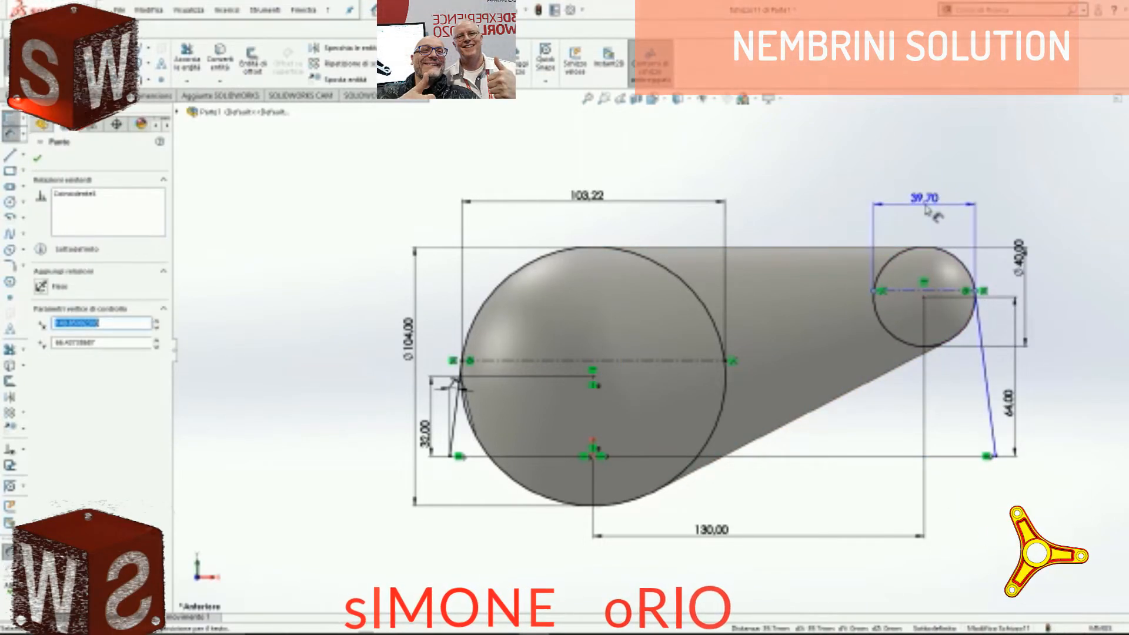
left_click(926, 207)
key("Return")
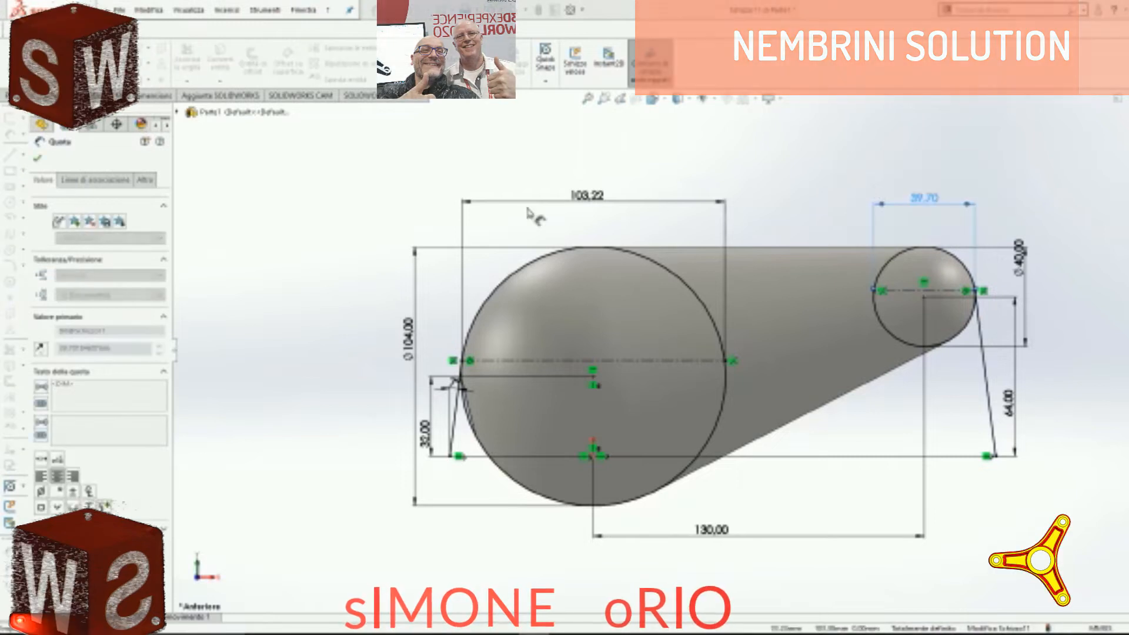
Step: Copy the full-precision value of the small circle's chord dimension and close the dimension properties
left_click_drag(128, 350, 54, 349)
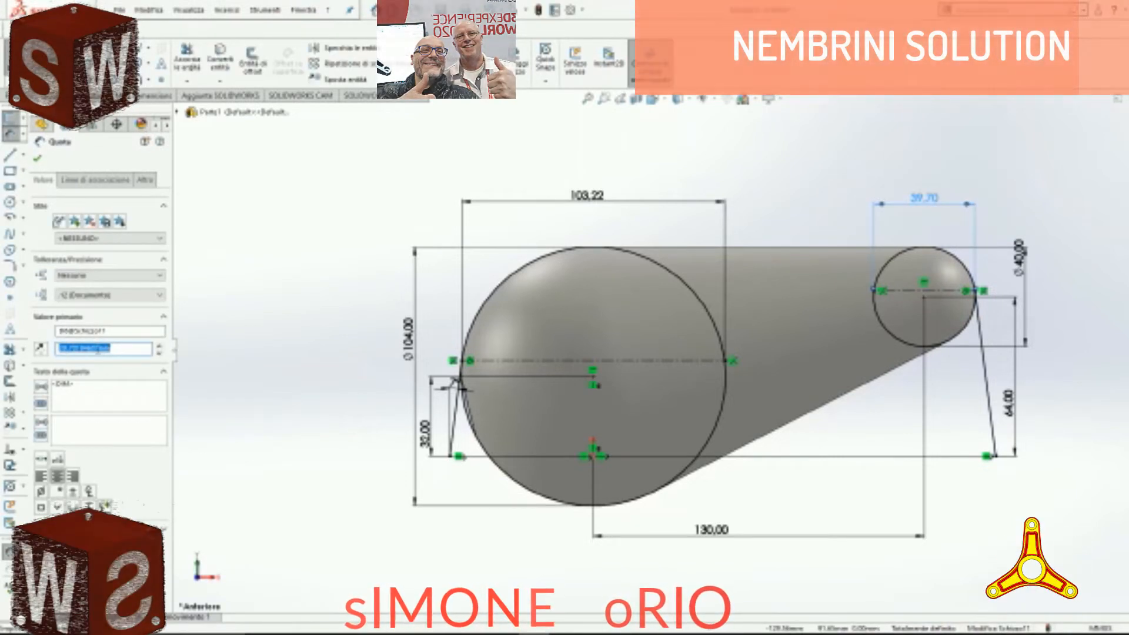
right_click(109, 349)
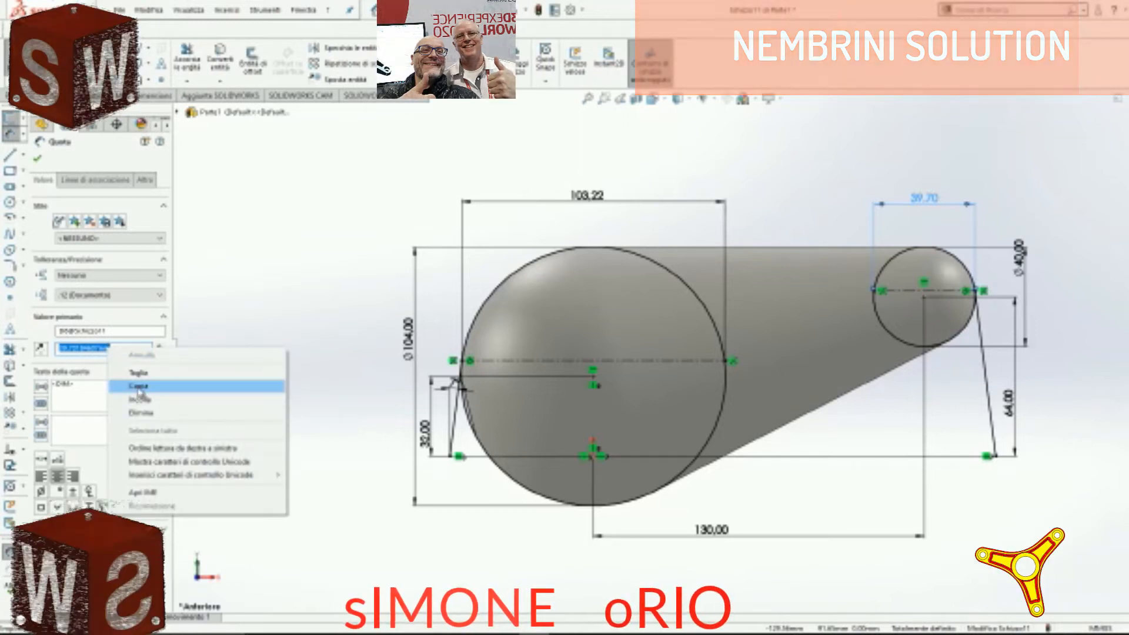
left_click(126, 390)
left_click(37, 159)
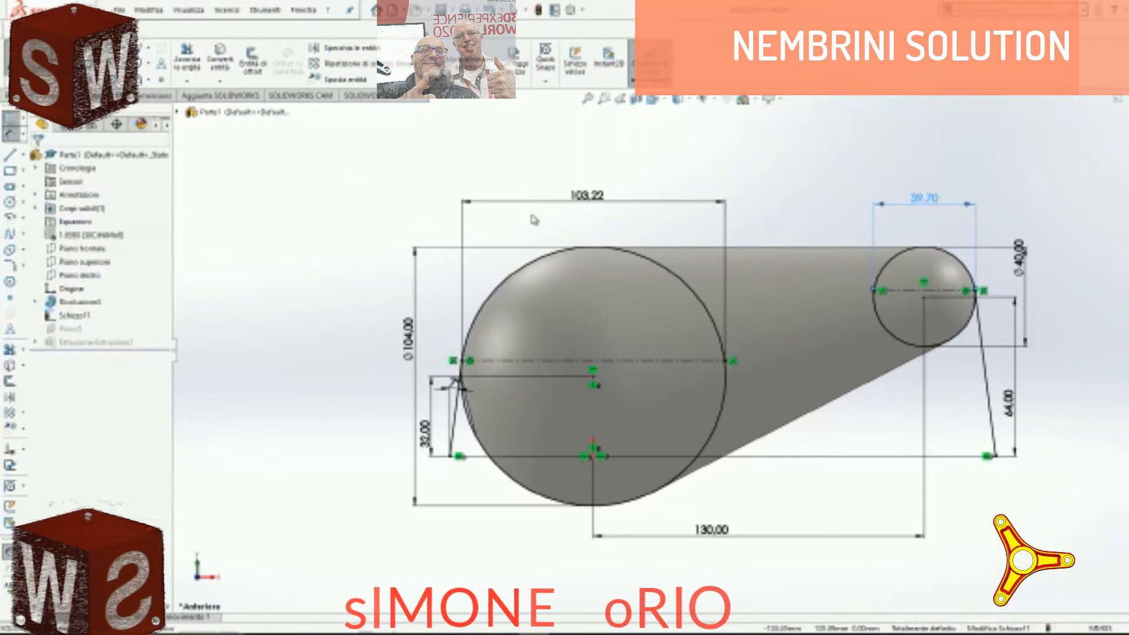
key("Escape")
Step: Dimension the slanted line's angle from the horizontal line through its lower endpoint again
left_click(994, 449)
left_click(995, 456)
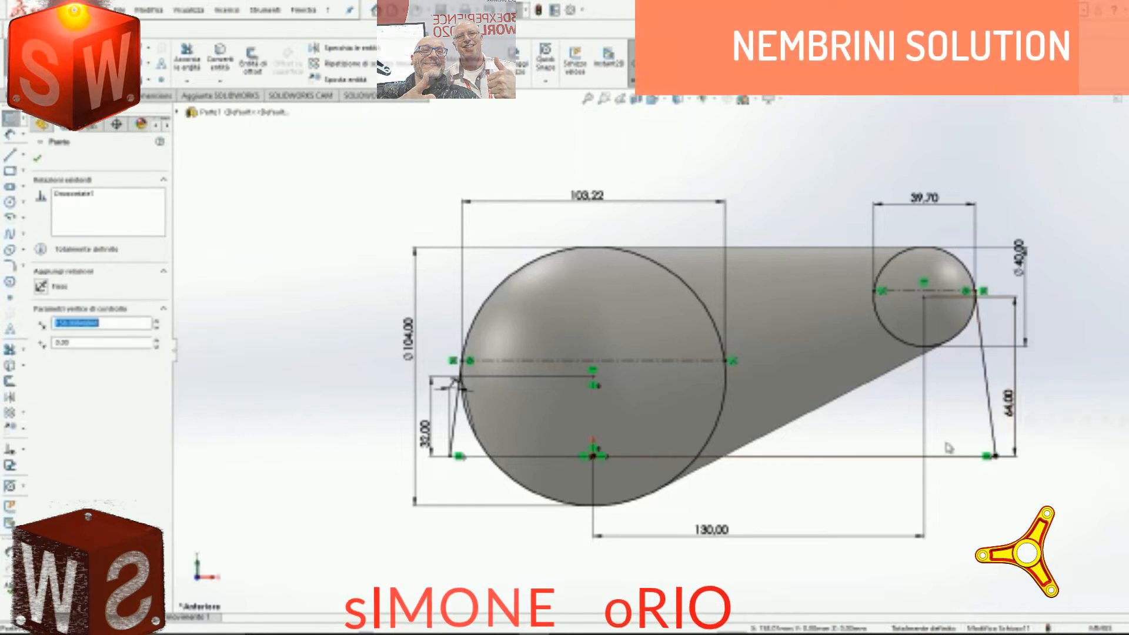
key("Escape")
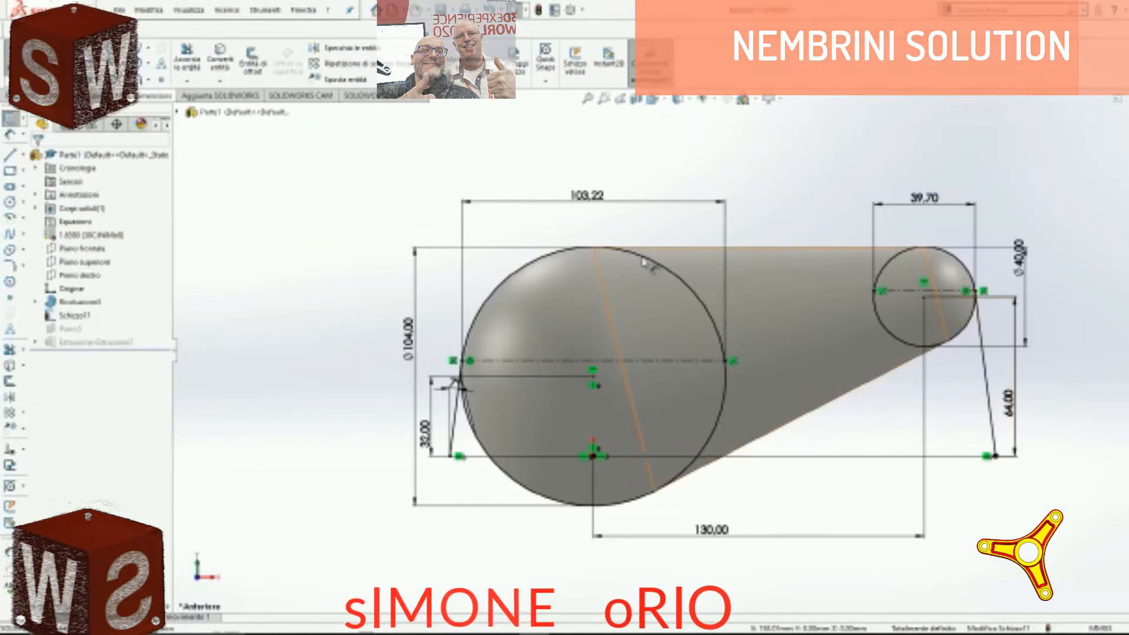
left_click(999, 451)
left_click(995, 456)
left_click(975, 457)
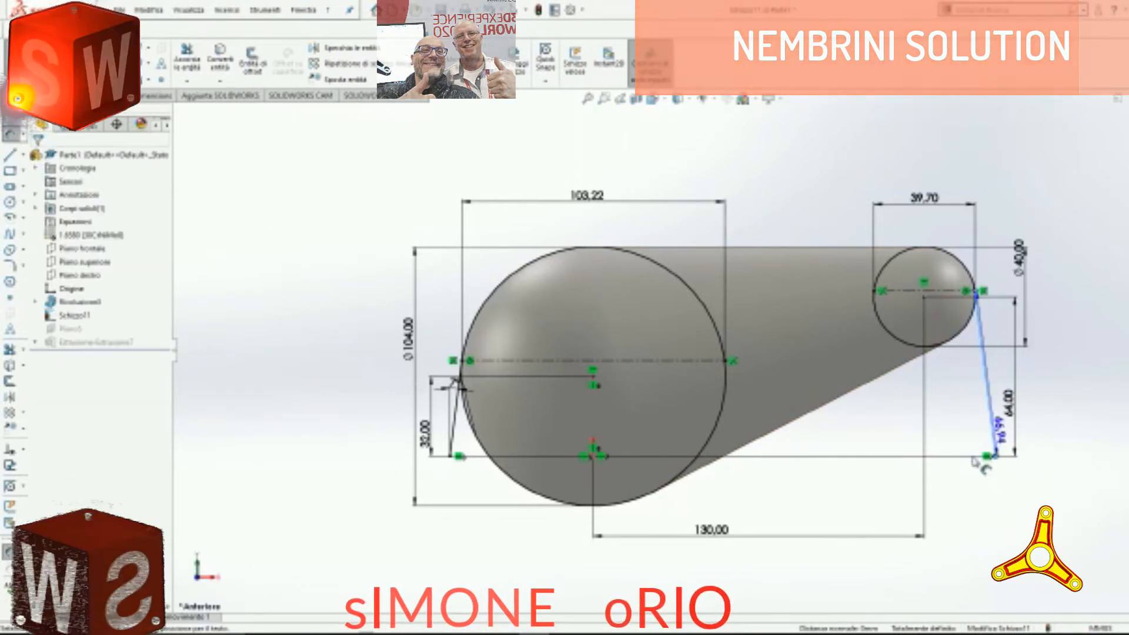
left_click(995, 456)
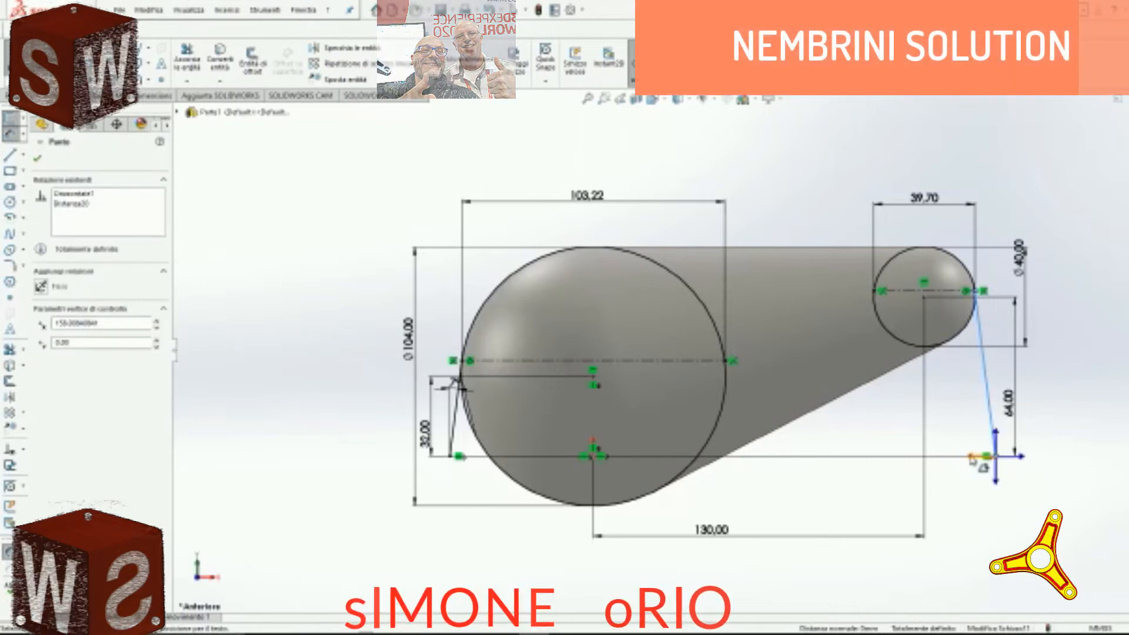
left_click(972, 458)
left_click(936, 413)
left_click(349, 190)
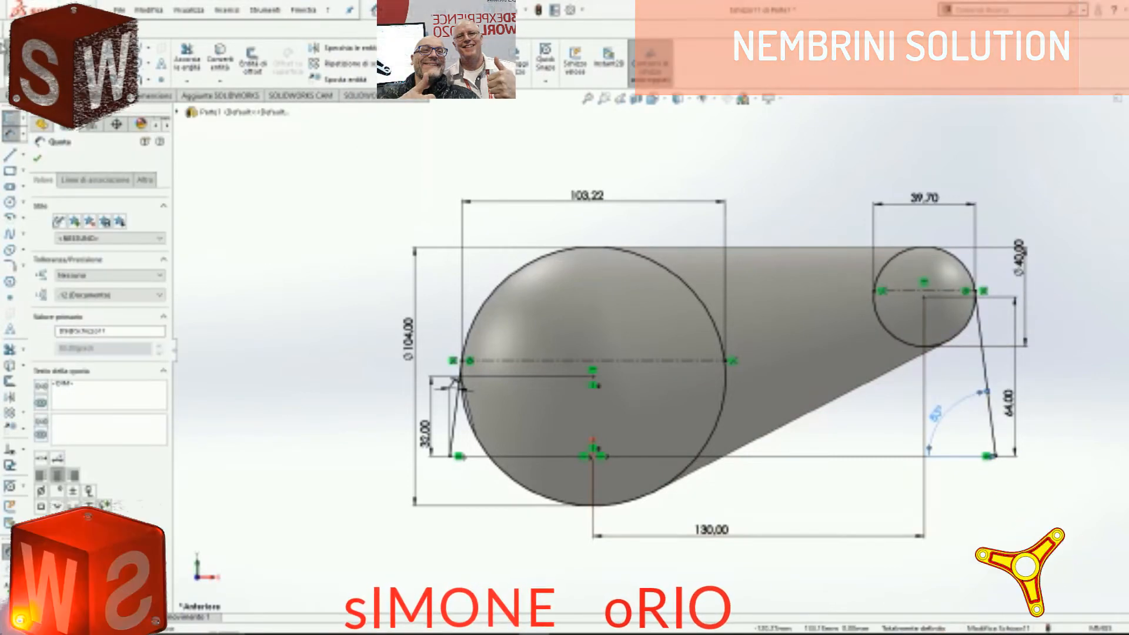
key("Escape")
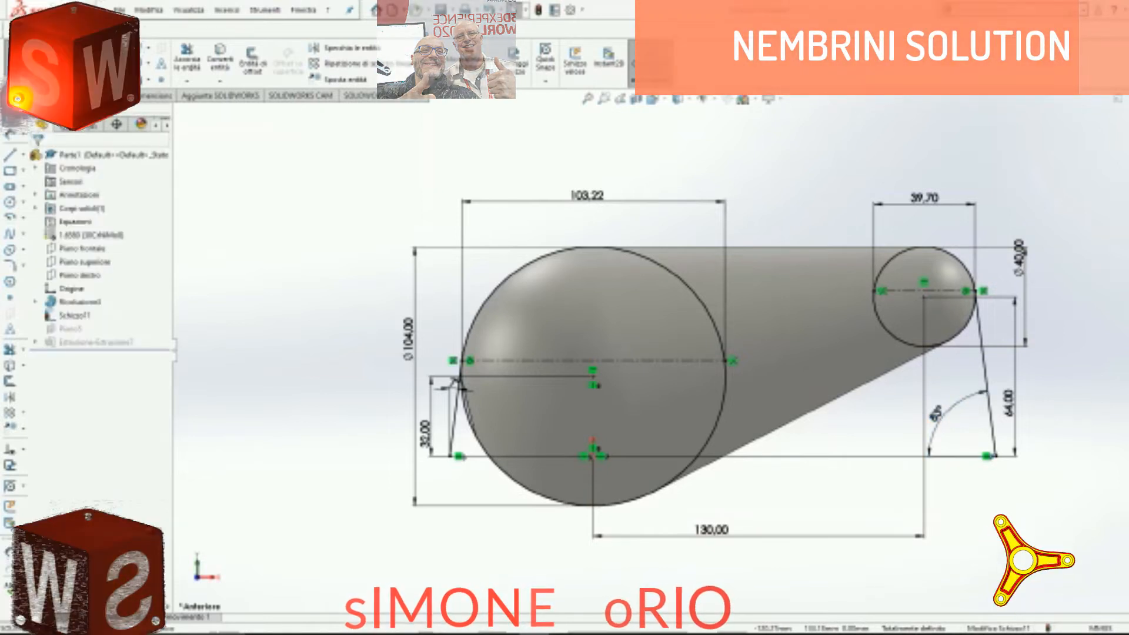
Step: Exit the sketch and create a reference plane through the 40 mm circle's chord, parallel to the top plane (Piano superiore)
left_click(50, 96)
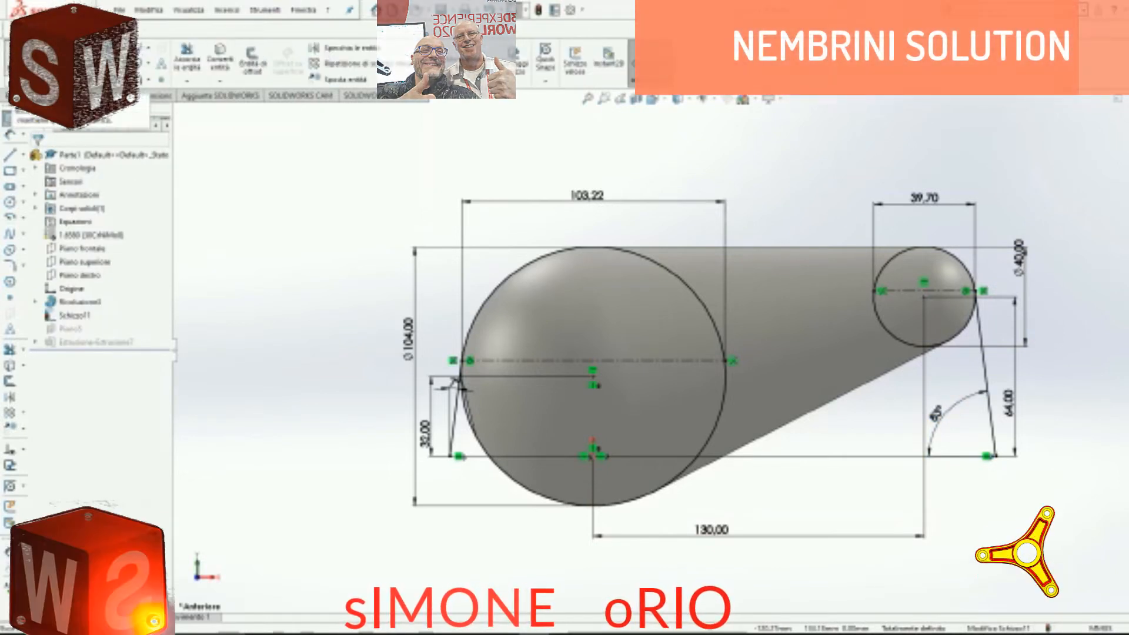
left_click(21, 59)
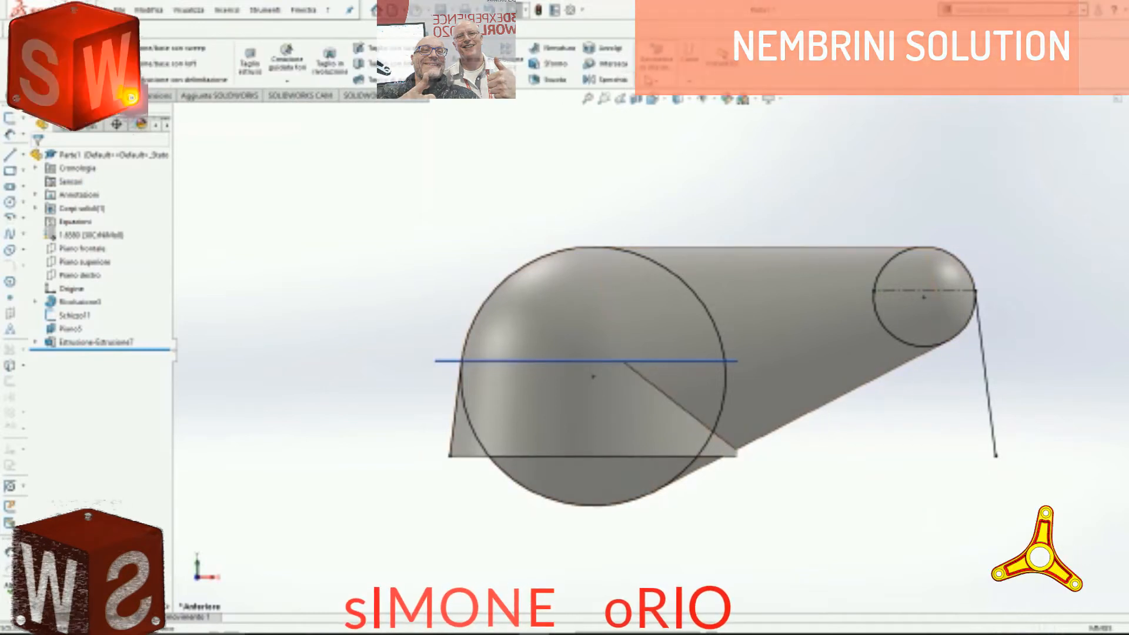
left_click(666, 95)
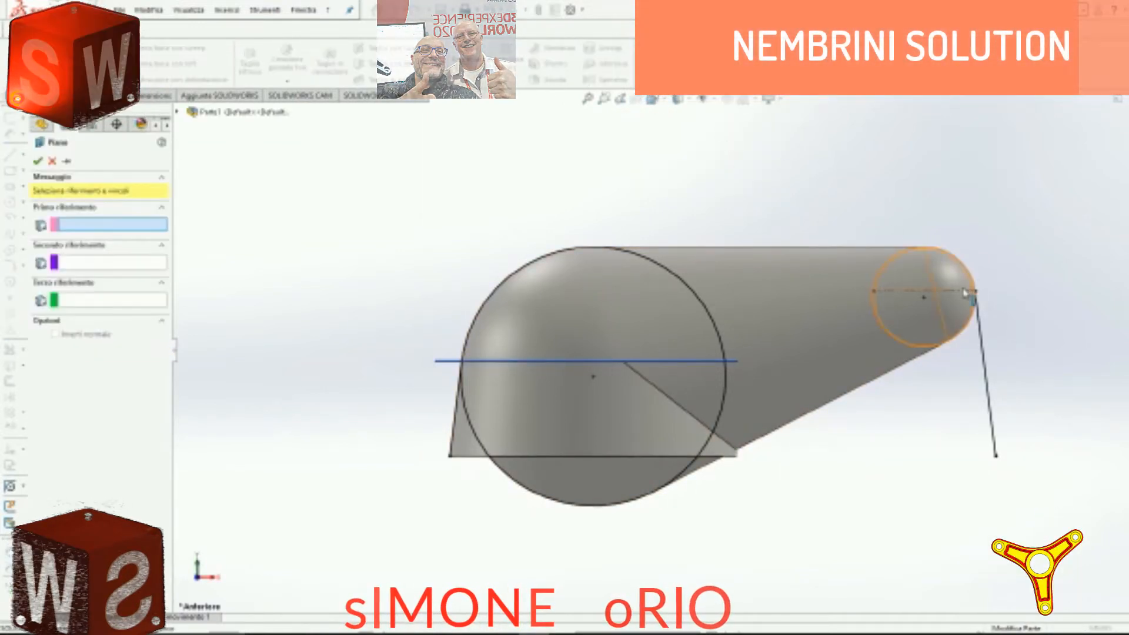
middle_click_drag(960, 297, 917, 327)
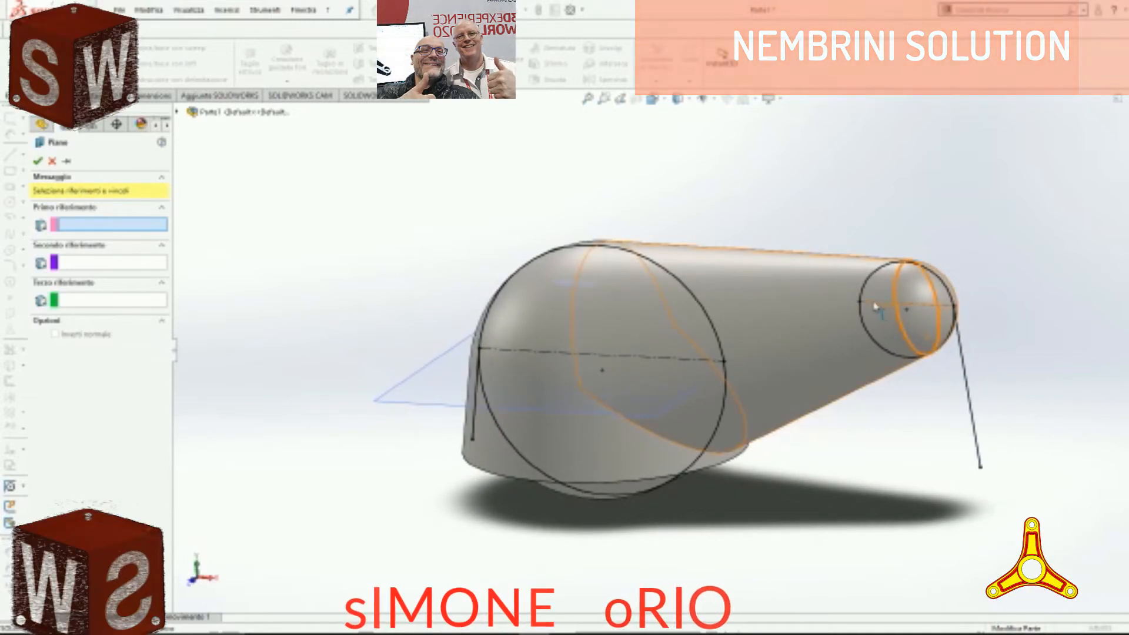
left_click(887, 309)
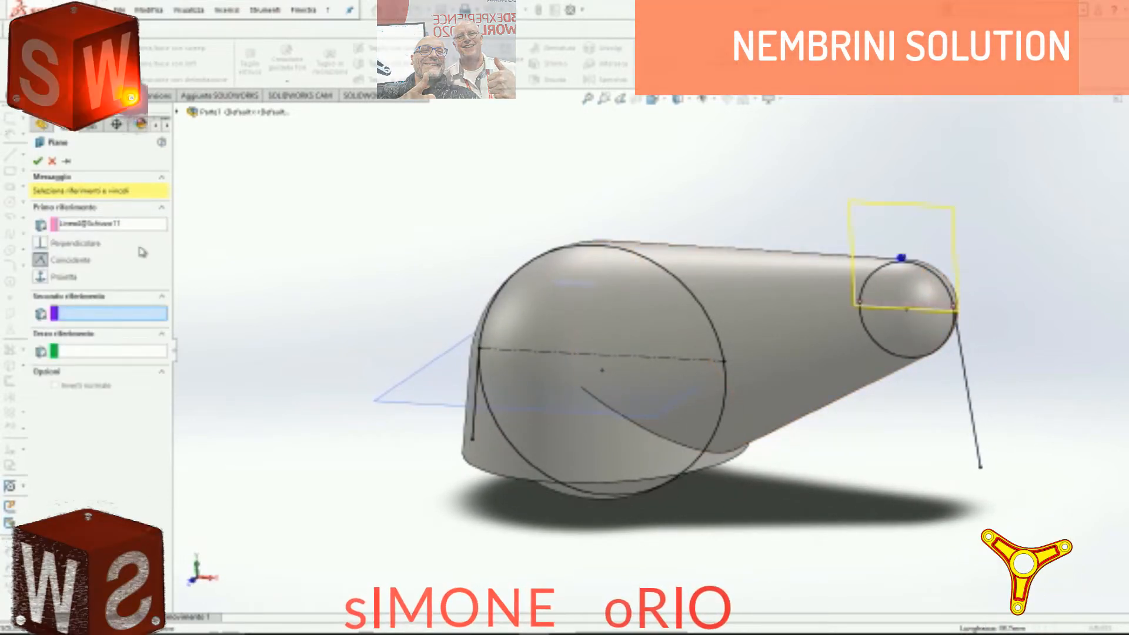
left_click(178, 110)
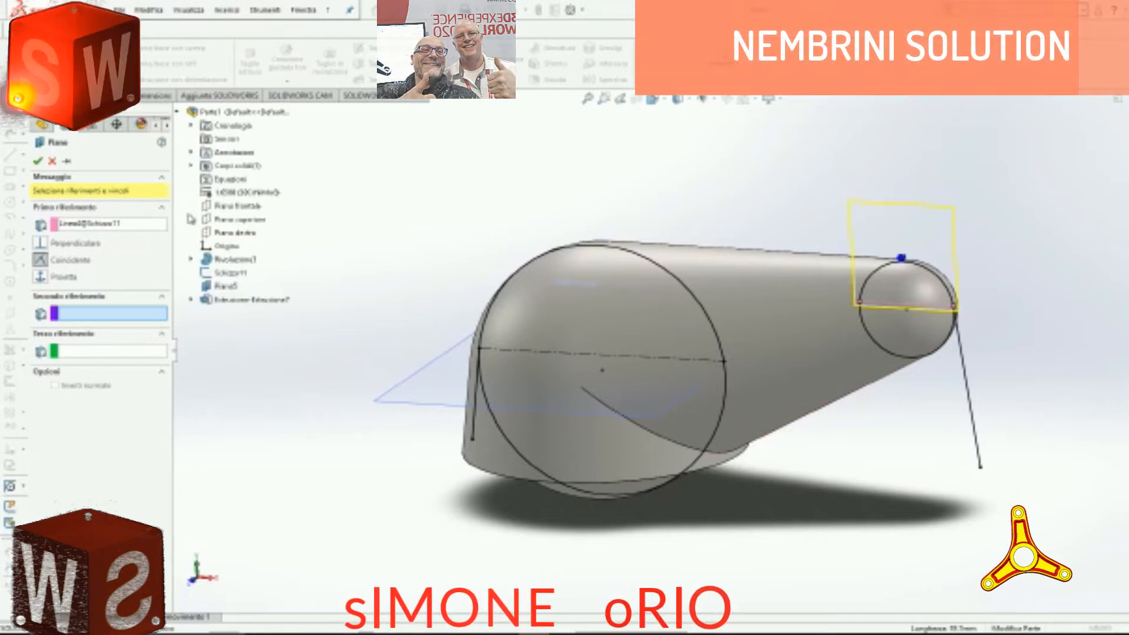
left_click(238, 224)
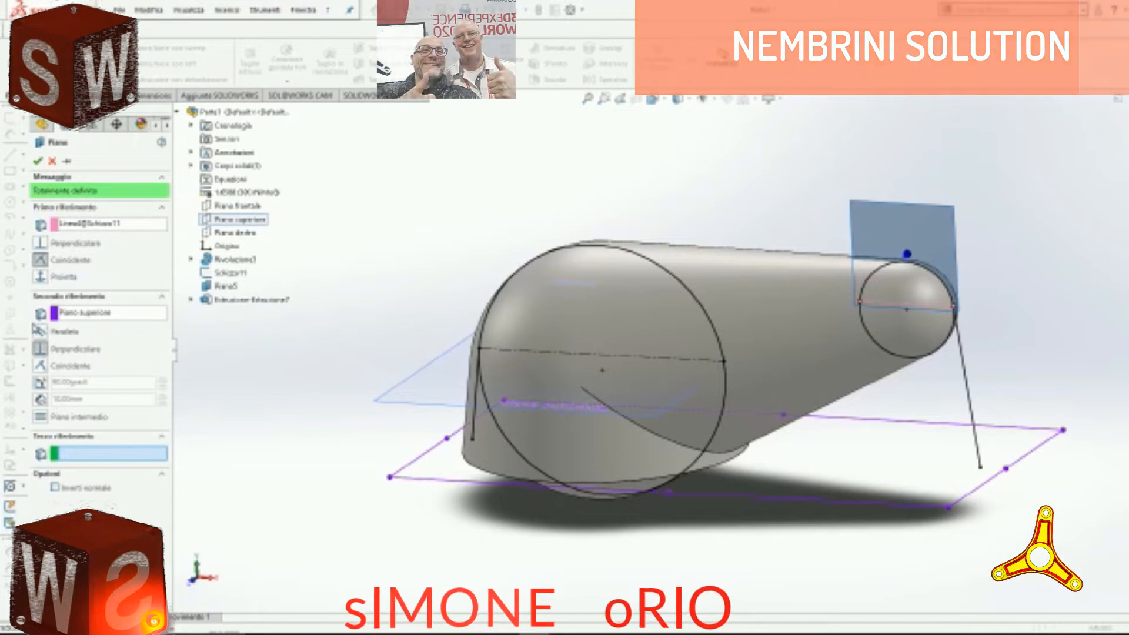
left_click(41, 332)
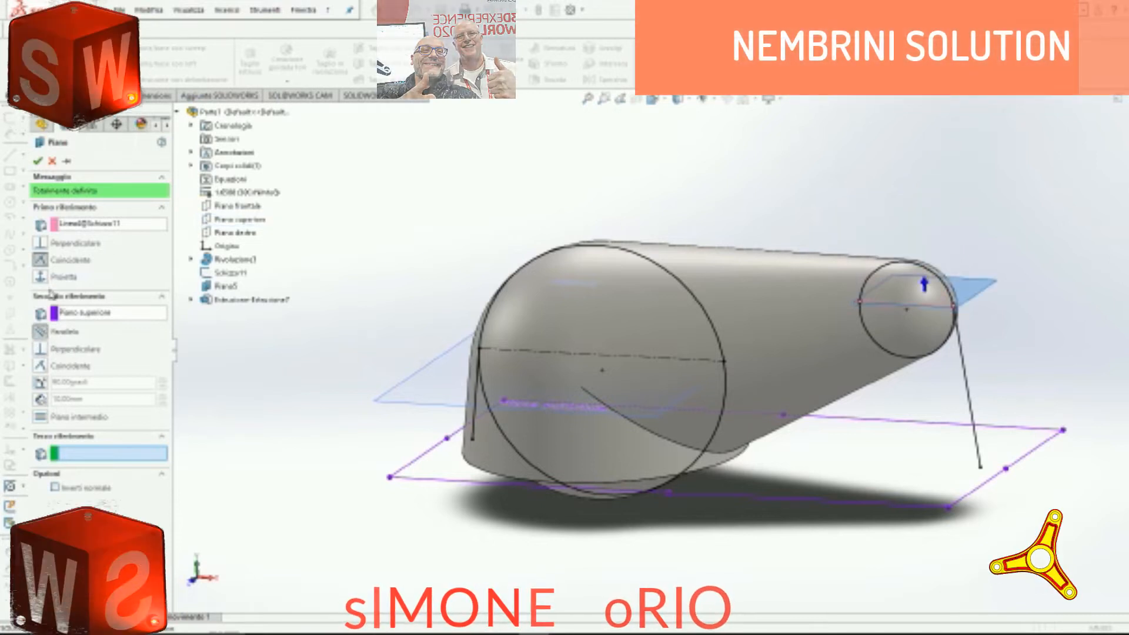
left_click(38, 161)
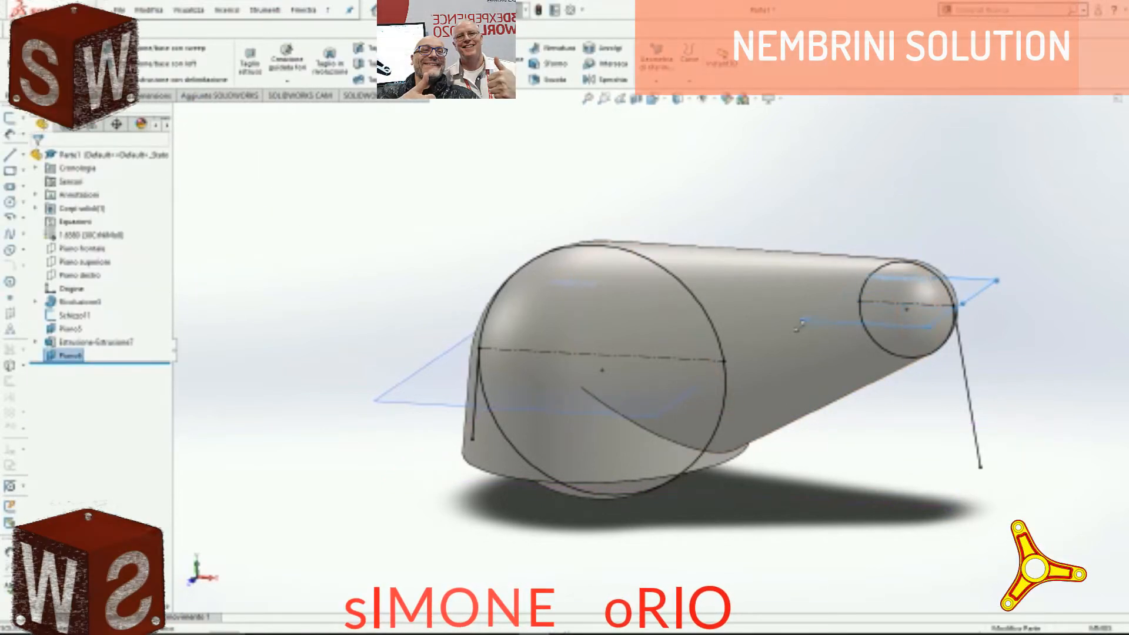
Step: Sketch a circle about 41 mm in diameter on the new plane, centred on the midpoint of the small circle's chord
middle_click_drag(956, 313, 952, 415)
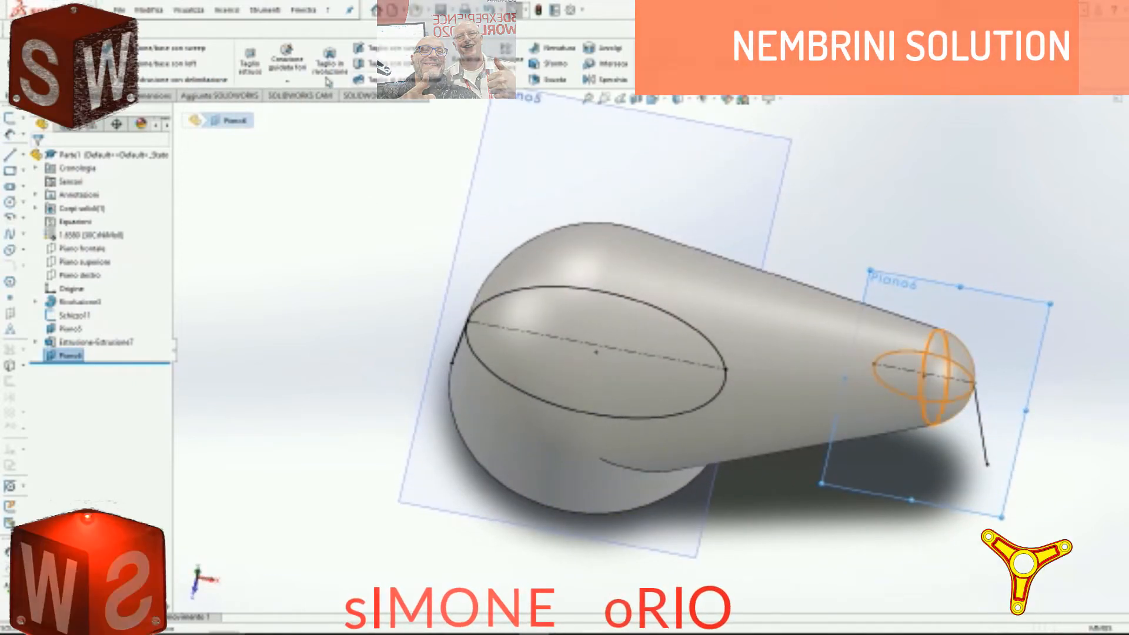
left_click(54, 96)
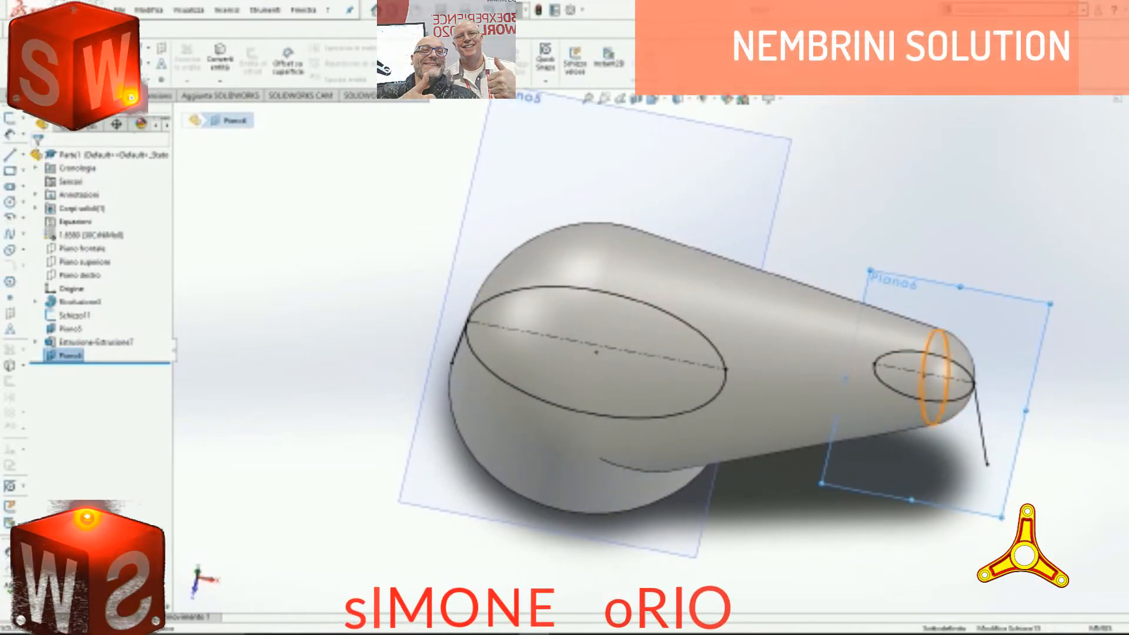
left_click(112, 48)
left_click(665, 102)
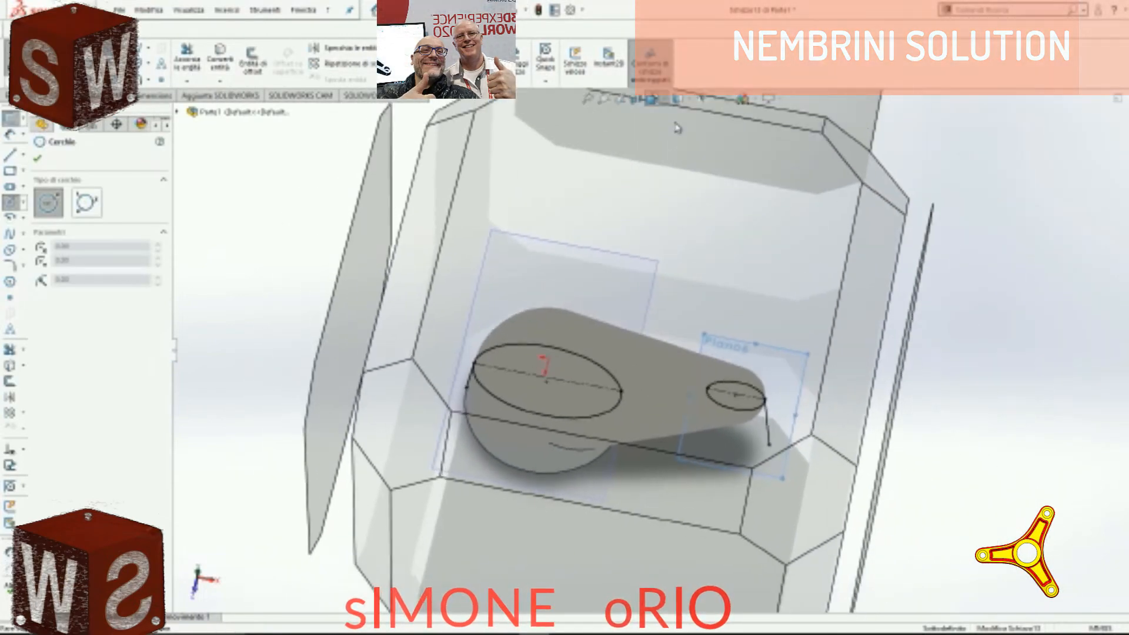
left_click(532, 366)
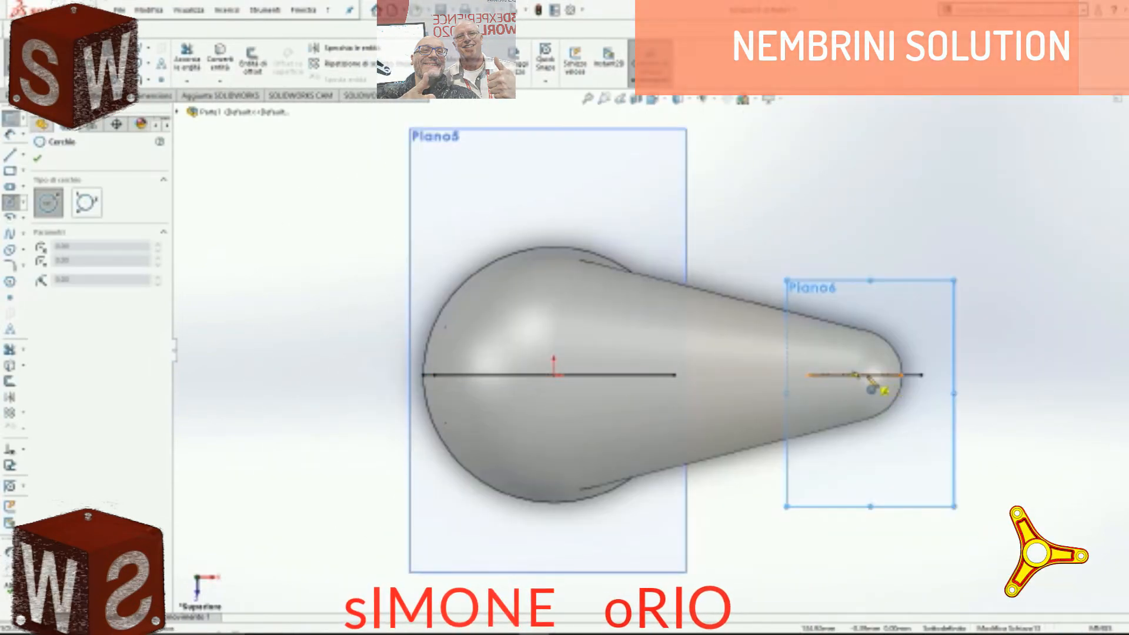
left_click(864, 374)
left_click(906, 353)
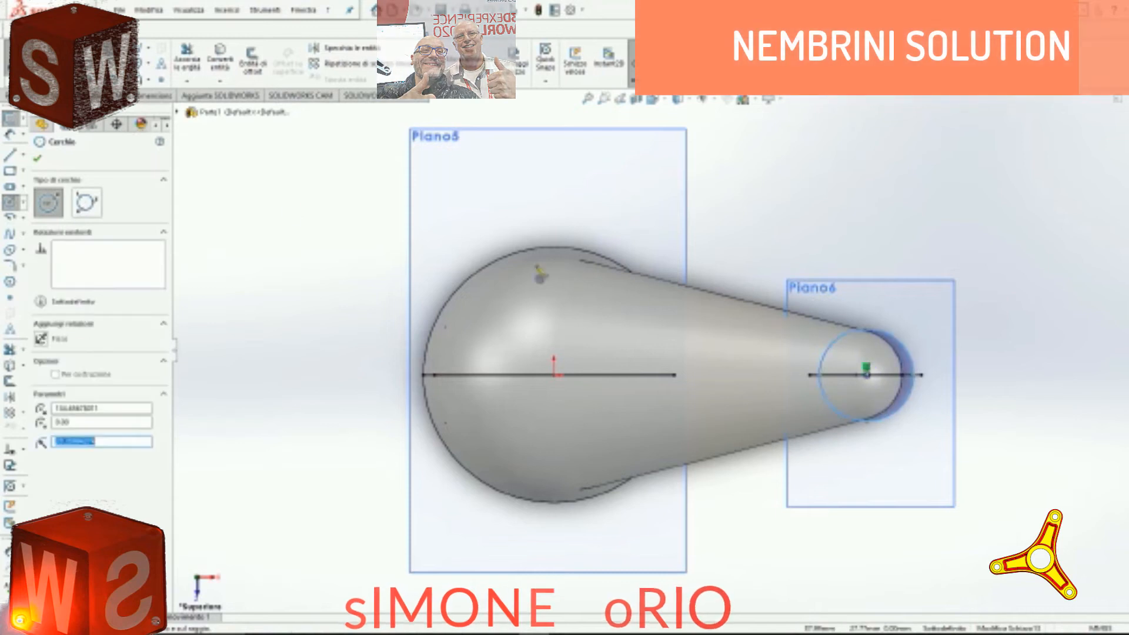
key("Escape")
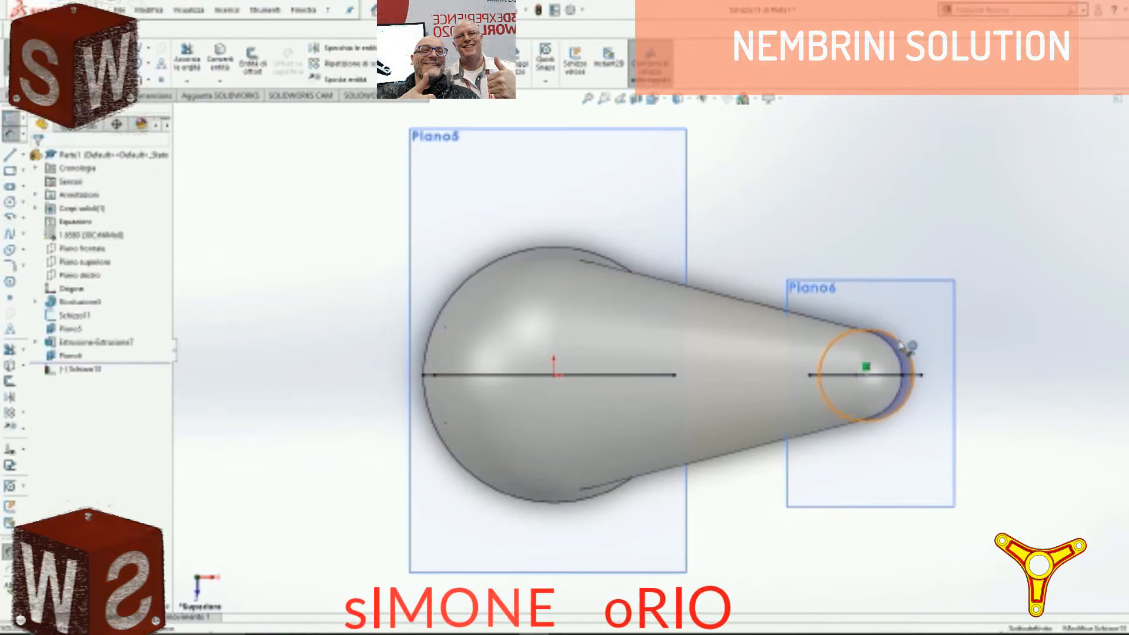
Step: Dimension the circle's diameter and replace its value with the copied chord length of 39.70 mm
left_click(905, 348)
left_click(947, 318)
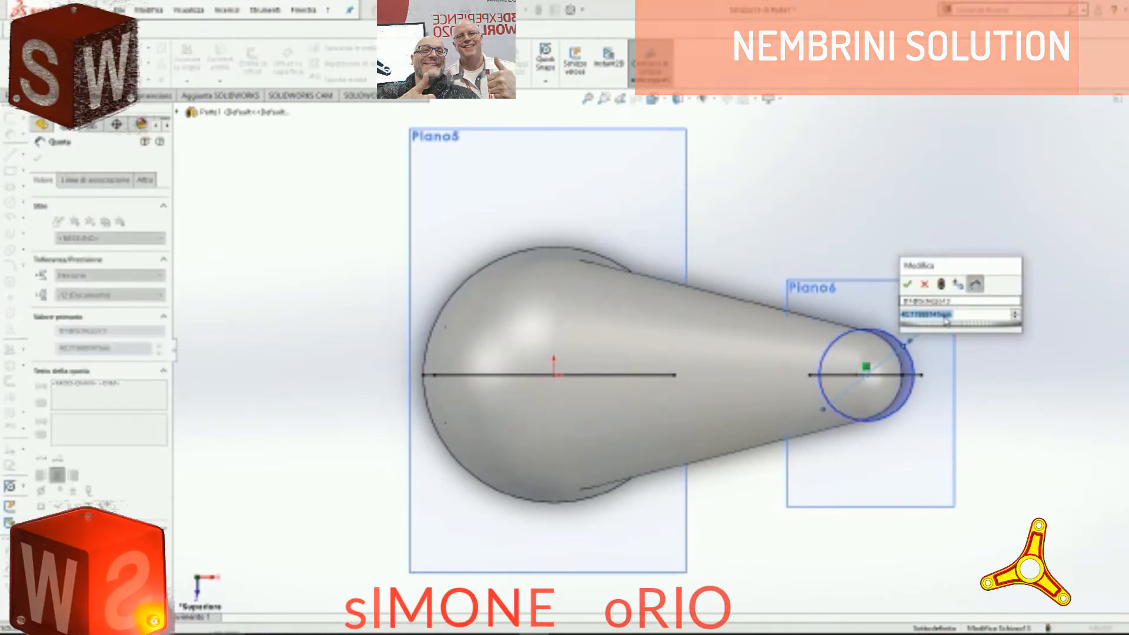
left_click(907, 284)
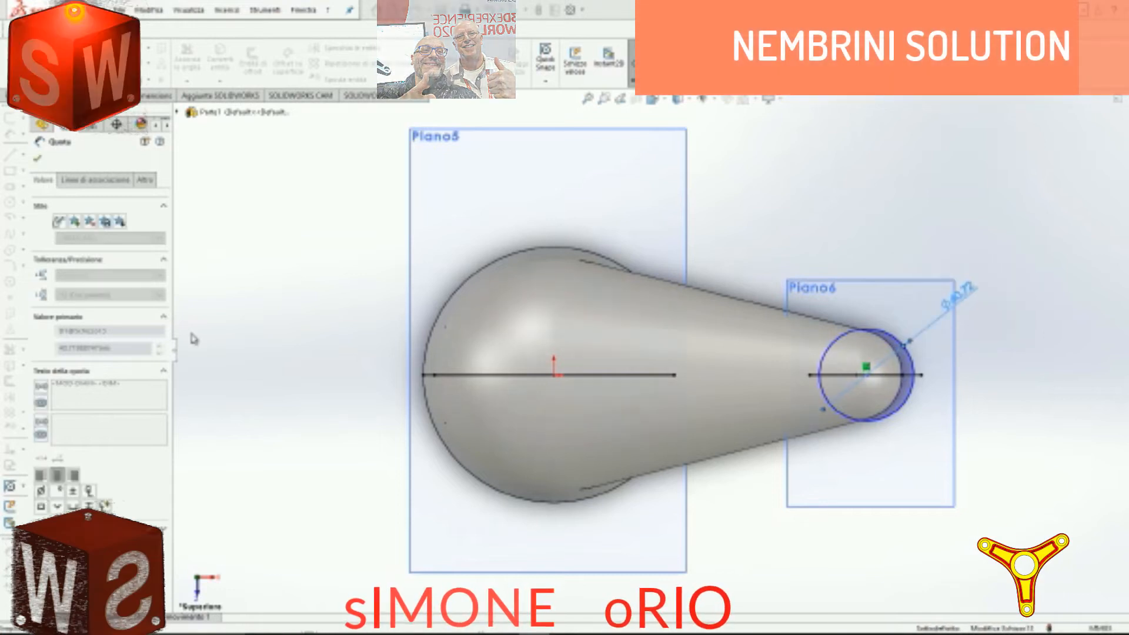
left_click(120, 350)
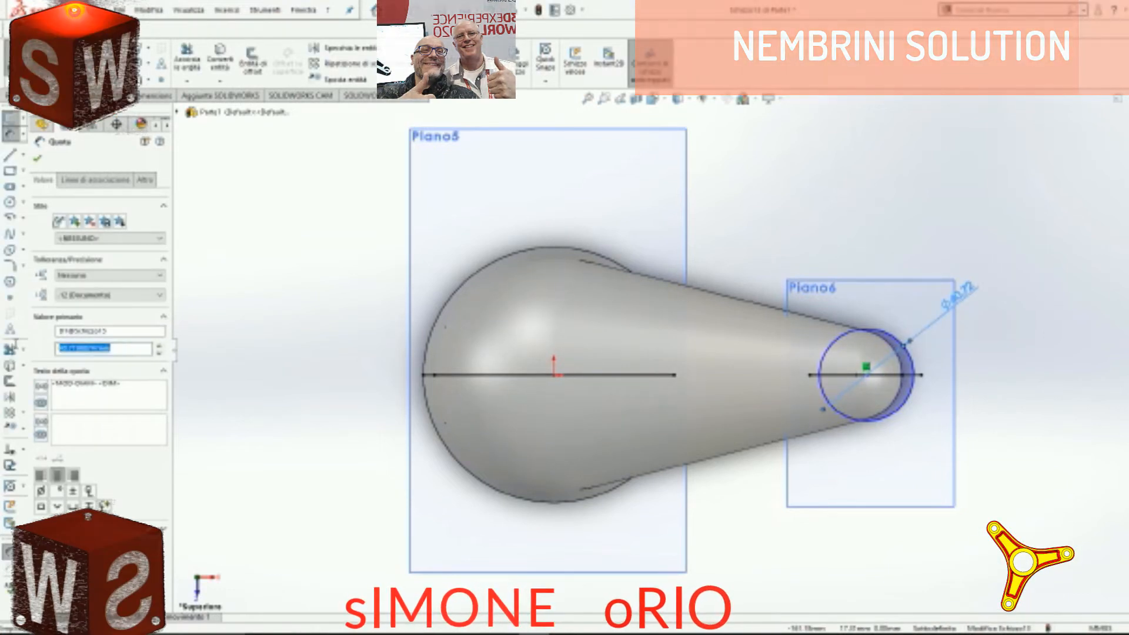
right_click(73, 348)
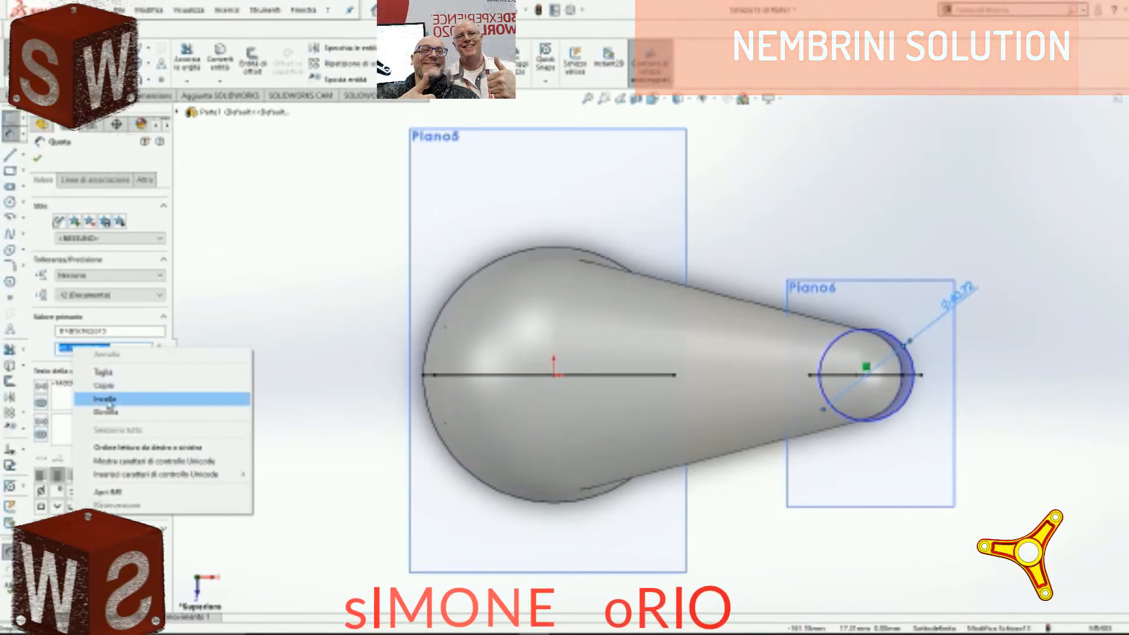
left_click(111, 400)
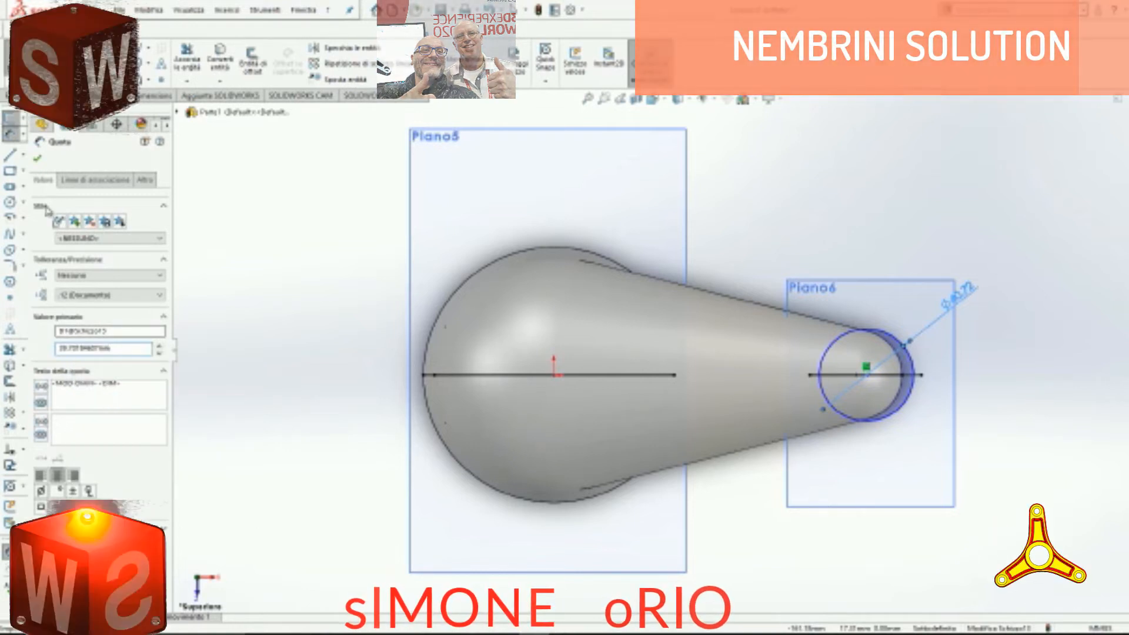
left_click(38, 158)
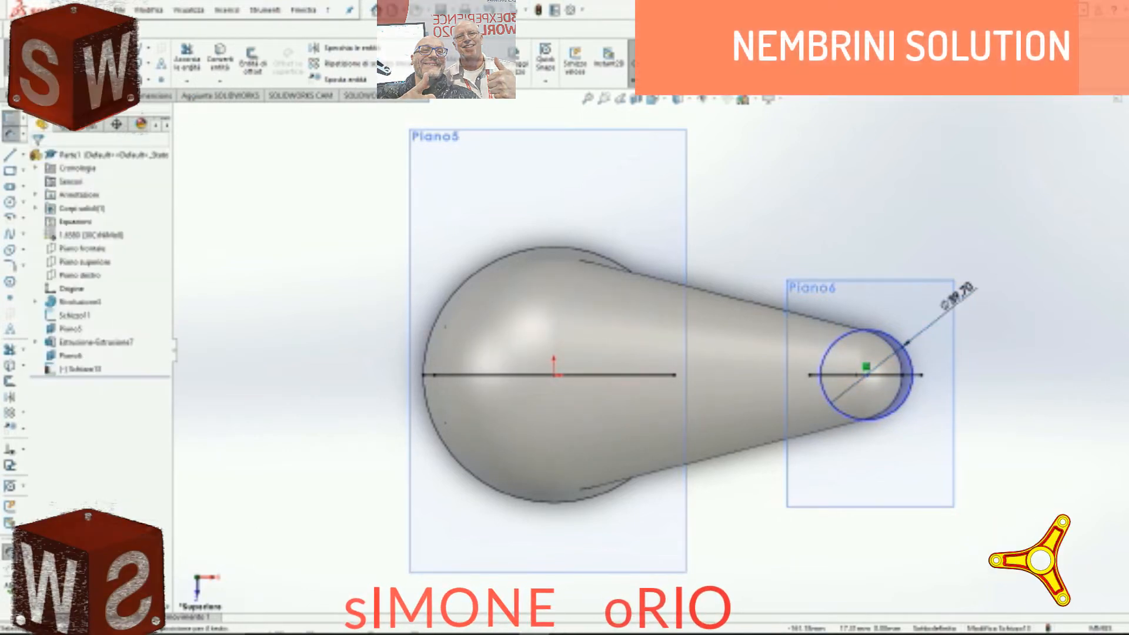
Step: Dimension the distance from the origin to the small circle's centre as 130 mm
left_click(868, 375)
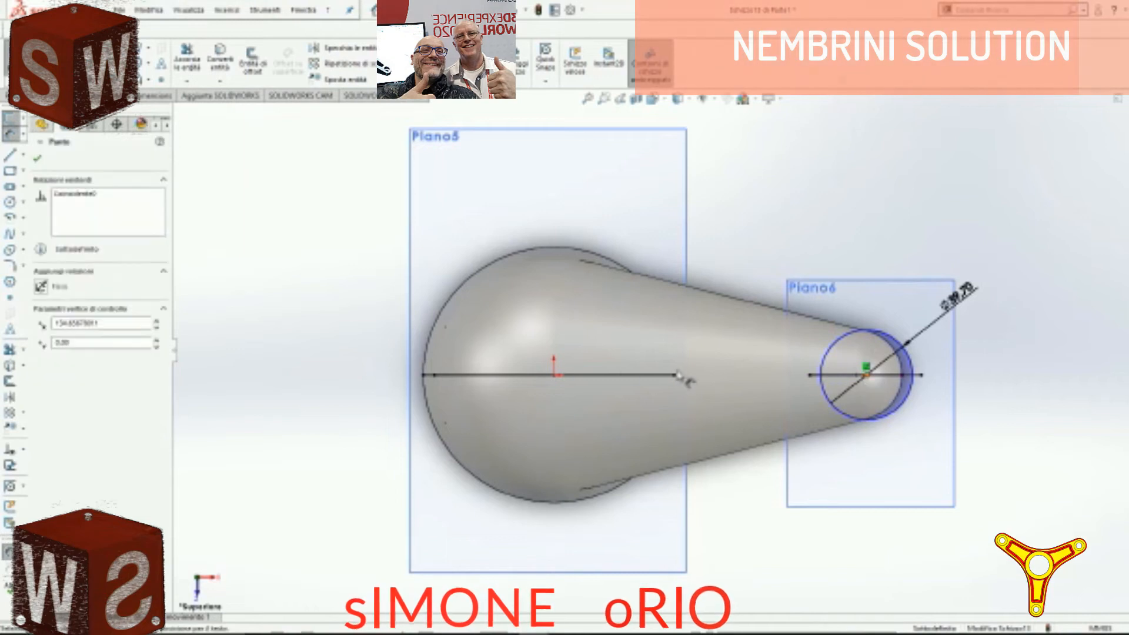
left_click(553, 376)
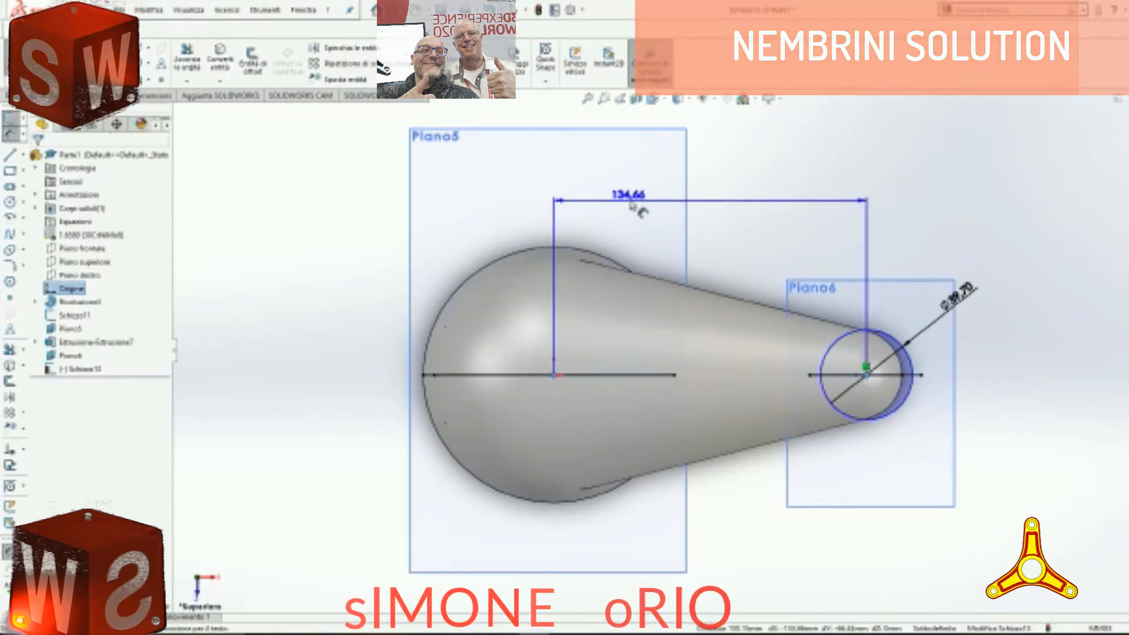
left_click(632, 204)
type("110")
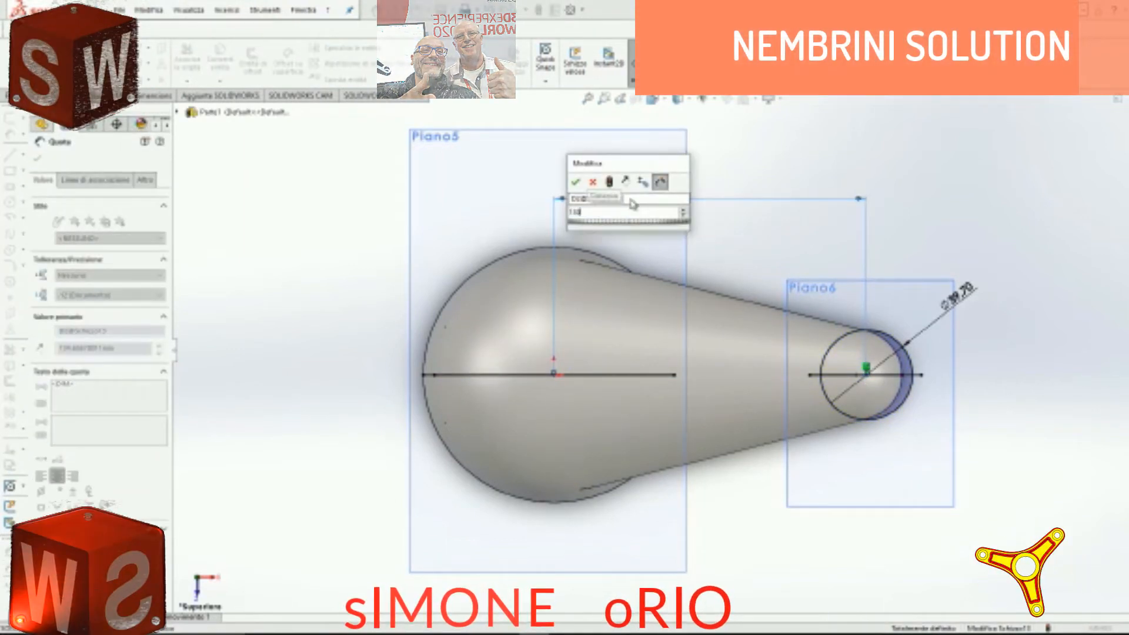
type("30")
key("Return")
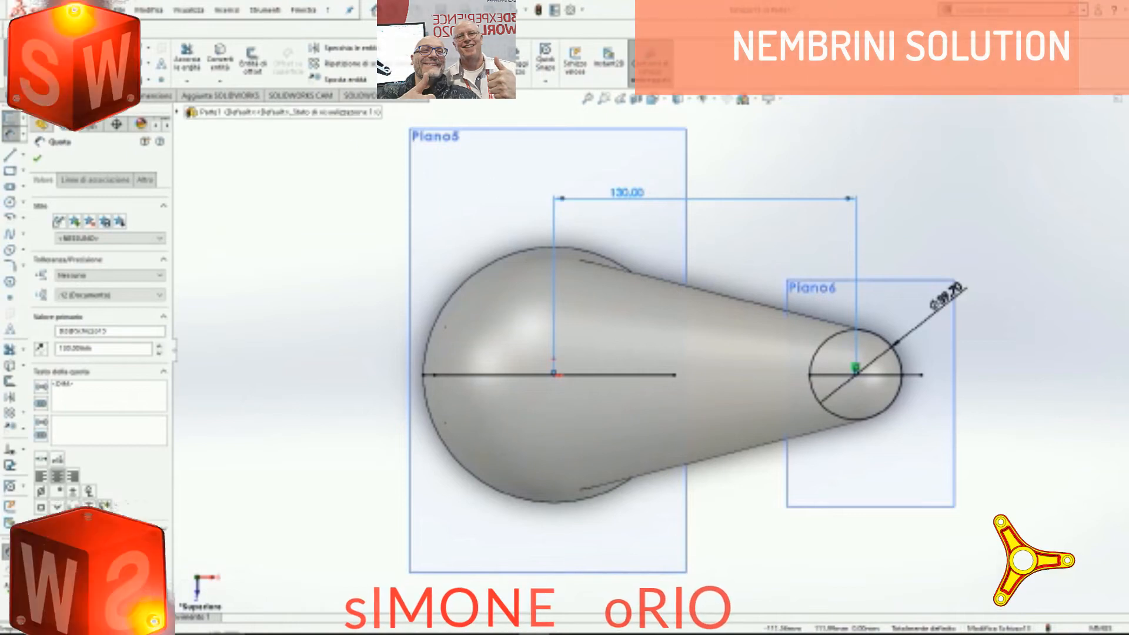
Step: Extrude the small circle up to the lower endpoint of the slanted sketch line, with an outward draft and merged result
left_click(25, 95)
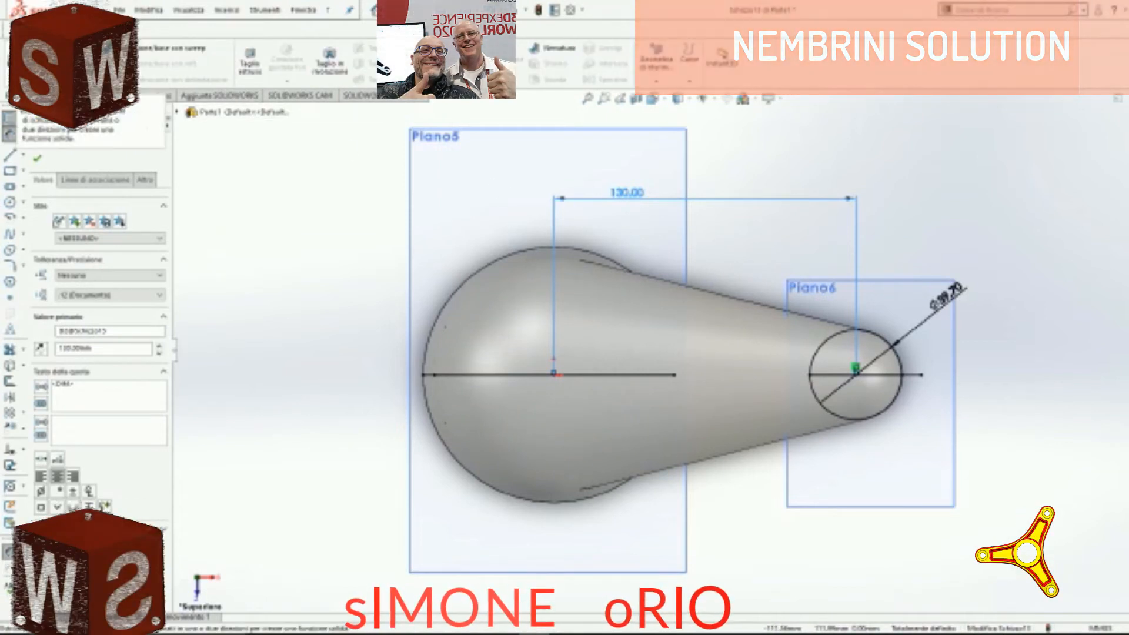
left_click(26, 62)
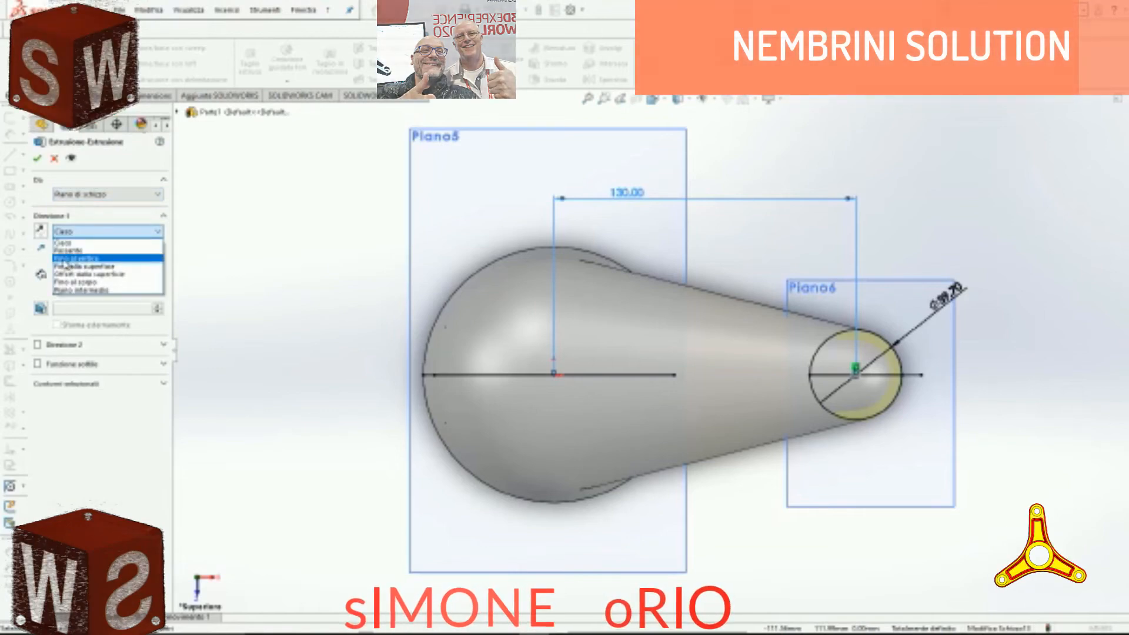
left_click(79, 258)
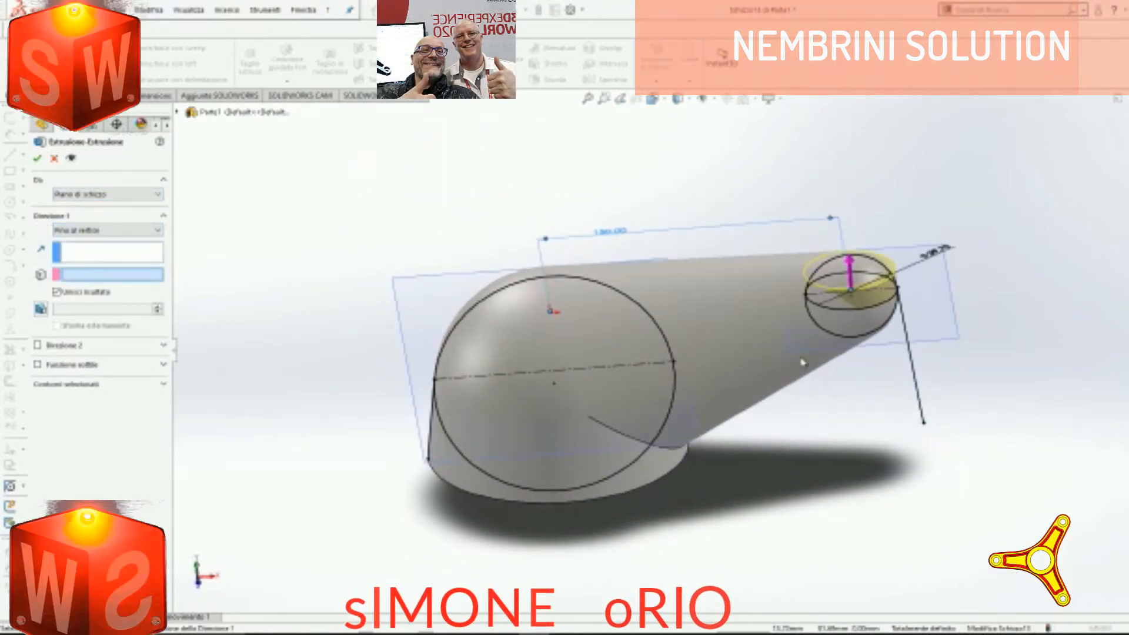
left_click(923, 423)
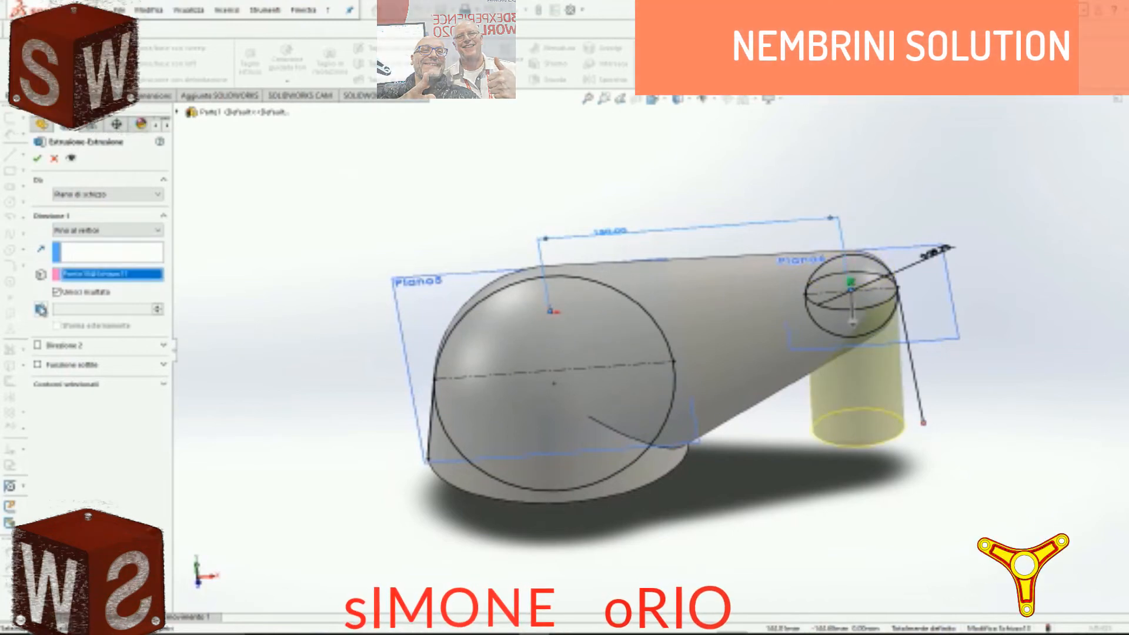
left_click(40, 309)
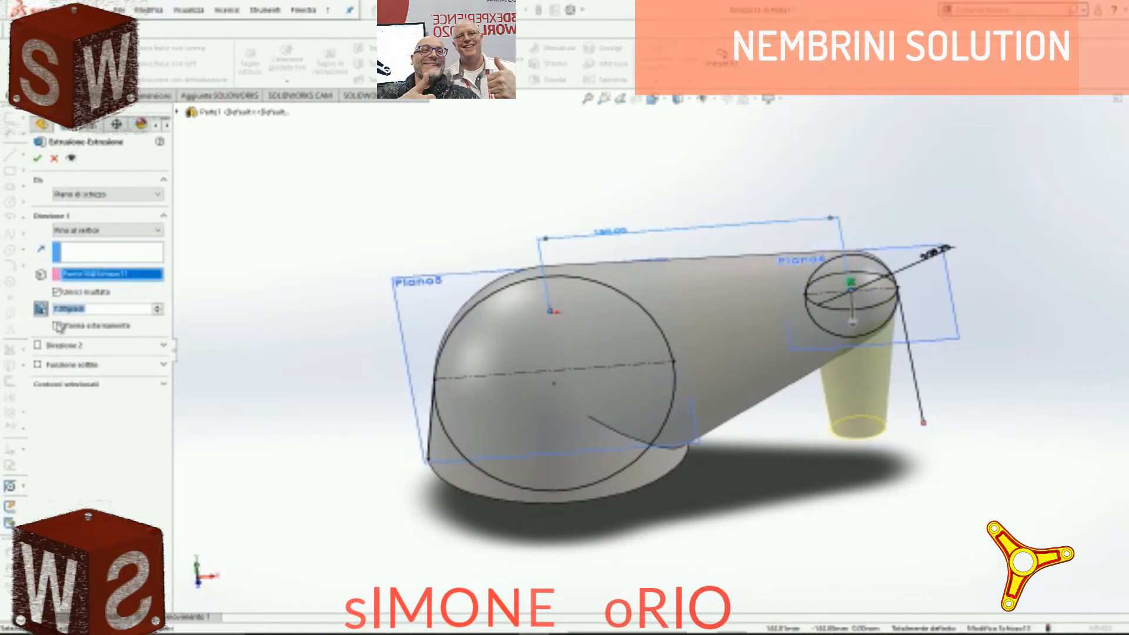
left_click(58, 326)
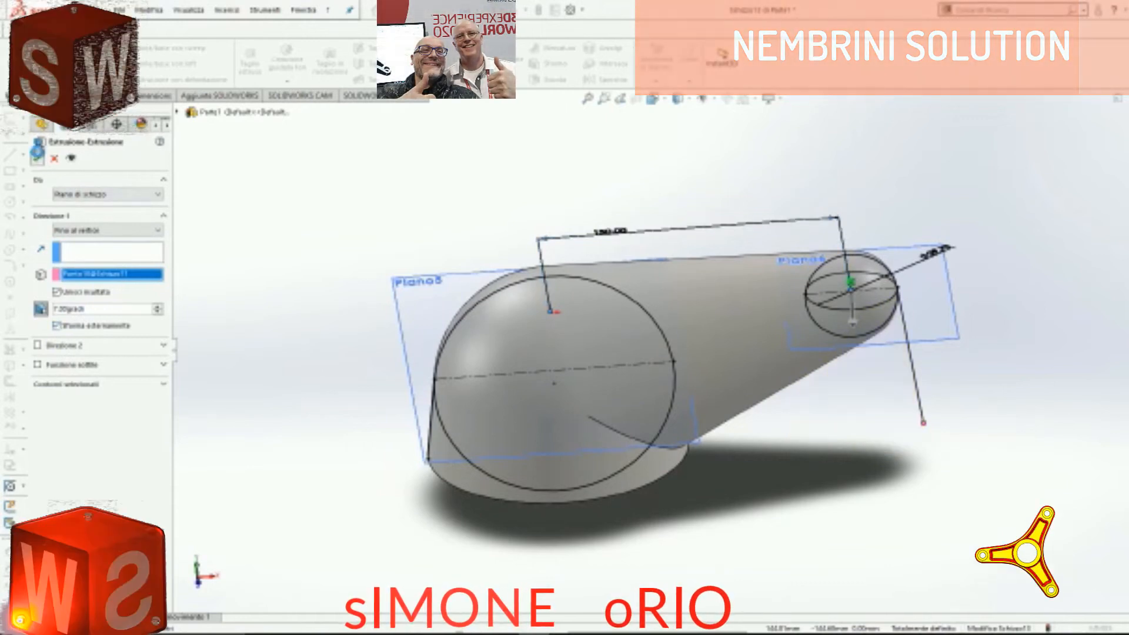
left_click(37, 158)
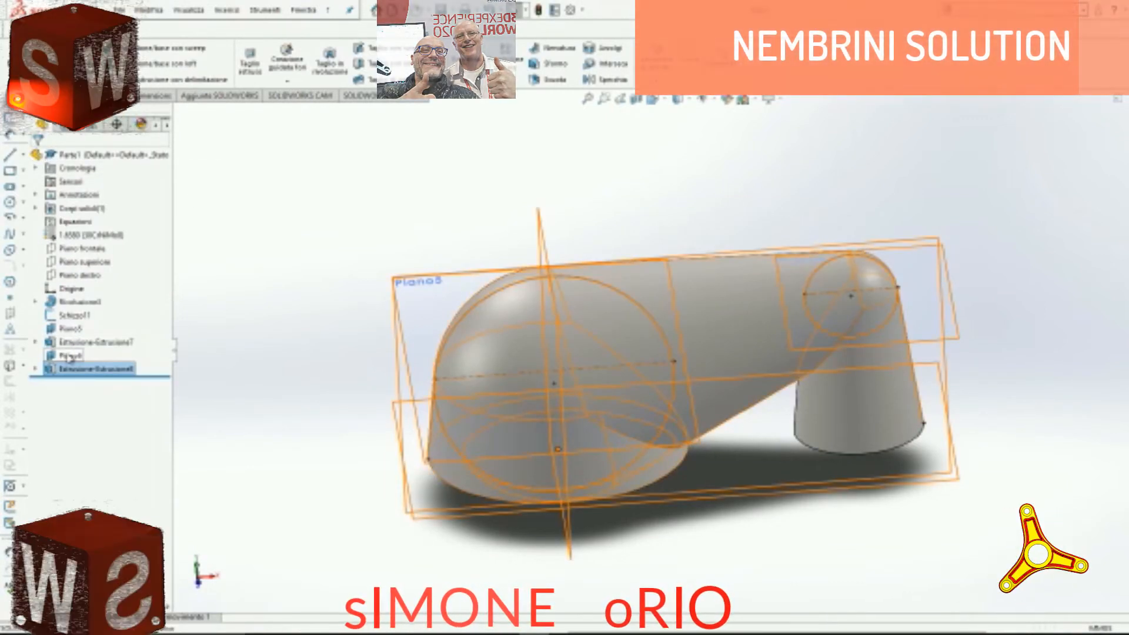
Step: Hide the two chord-based planes (Piano5 and Piano6) and the layout sketch Schizzo11
left_click(71, 355)
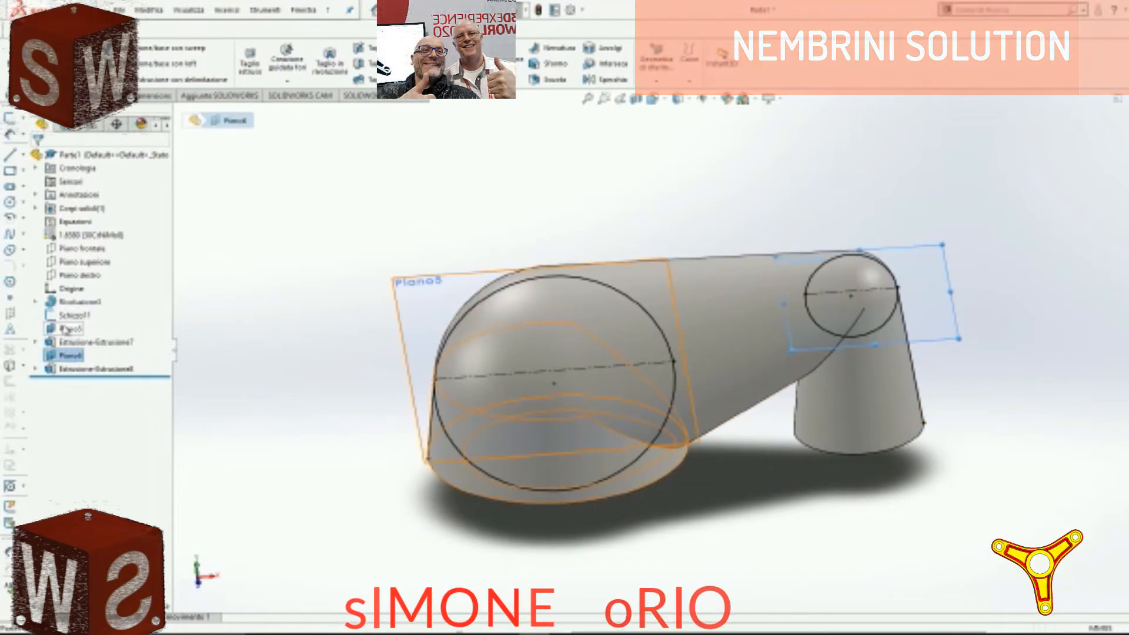
left_click(66, 329, "ctrl")
right_click(64, 323)
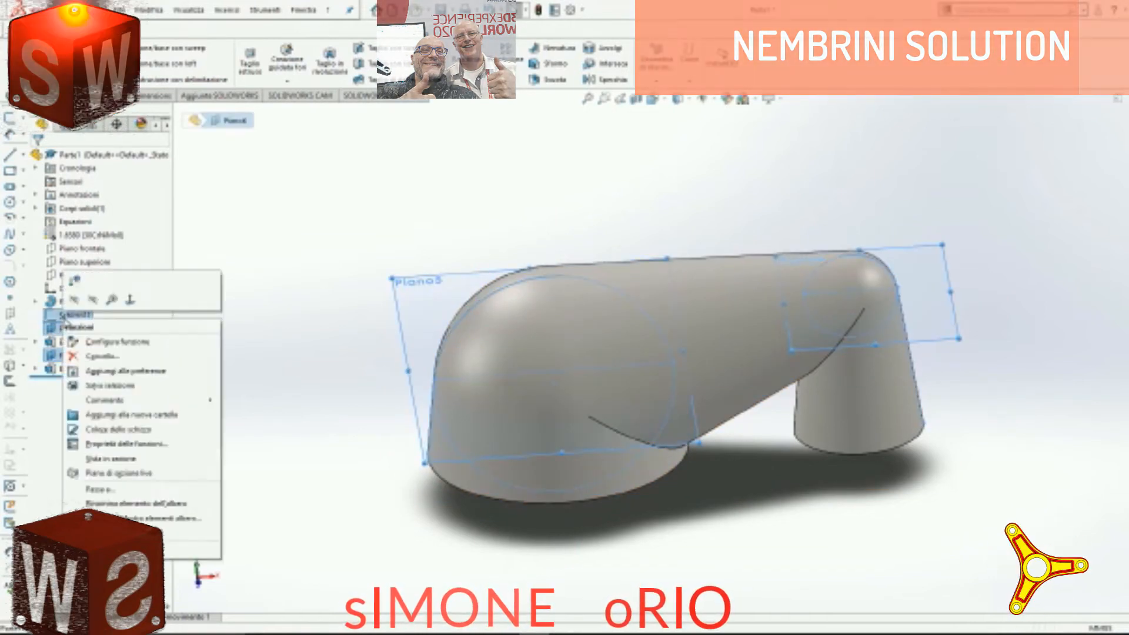
left_click(91, 302)
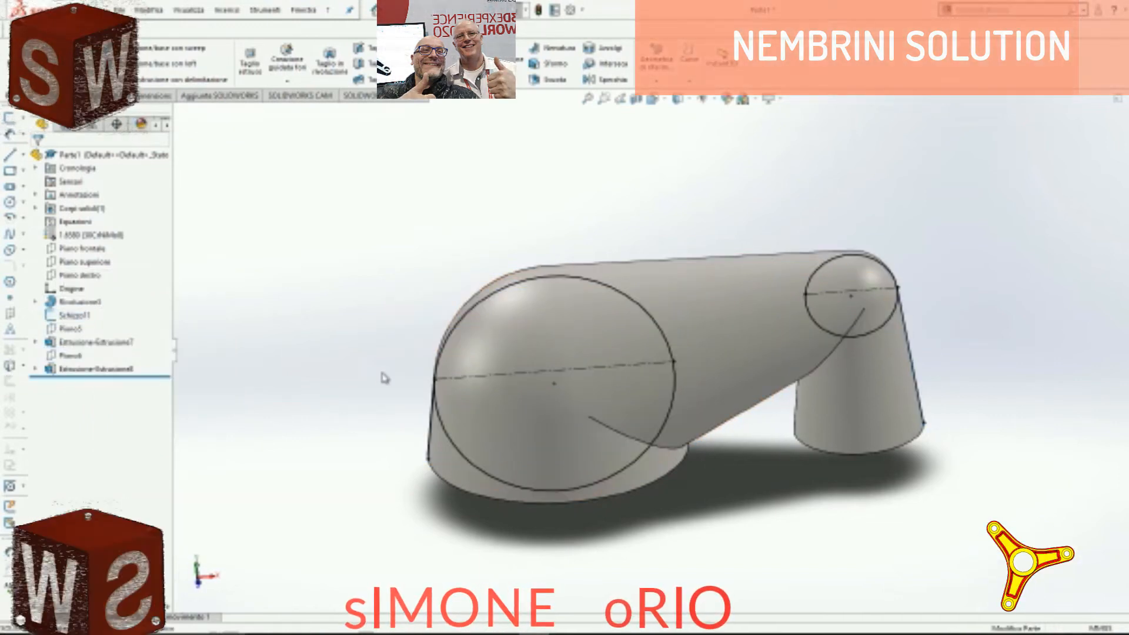
right_click(80, 316)
left_click(79, 302)
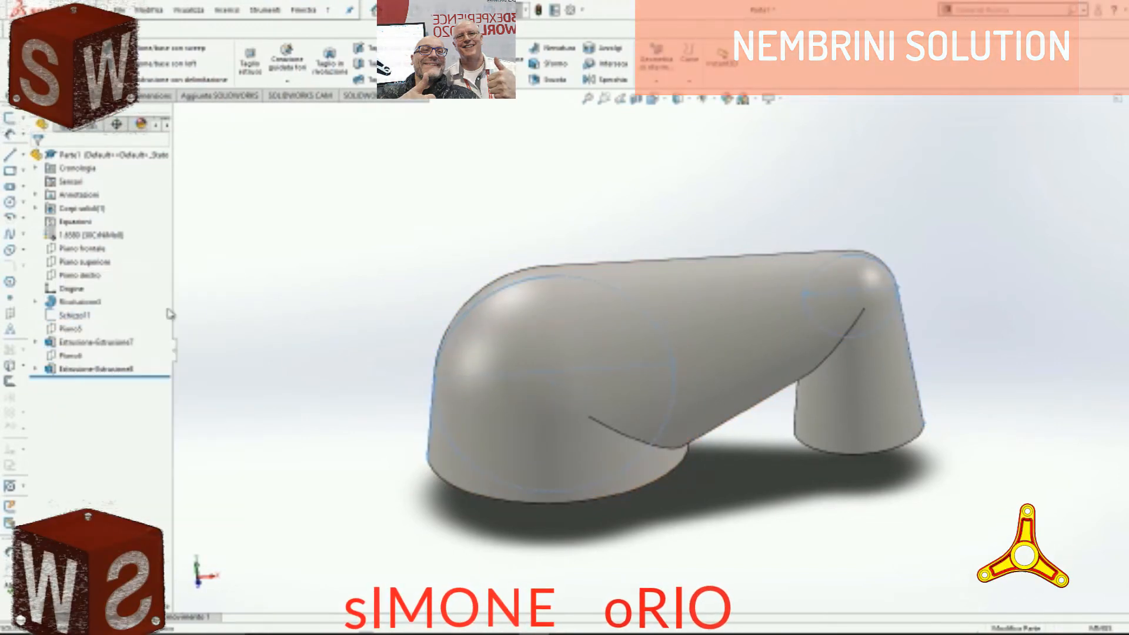
Step: Start a sketch on the large boss's underside and convert the outer circular edges of both bosses' bottom faces into sketch circles
middle_click_drag(353, 396, 392, 118)
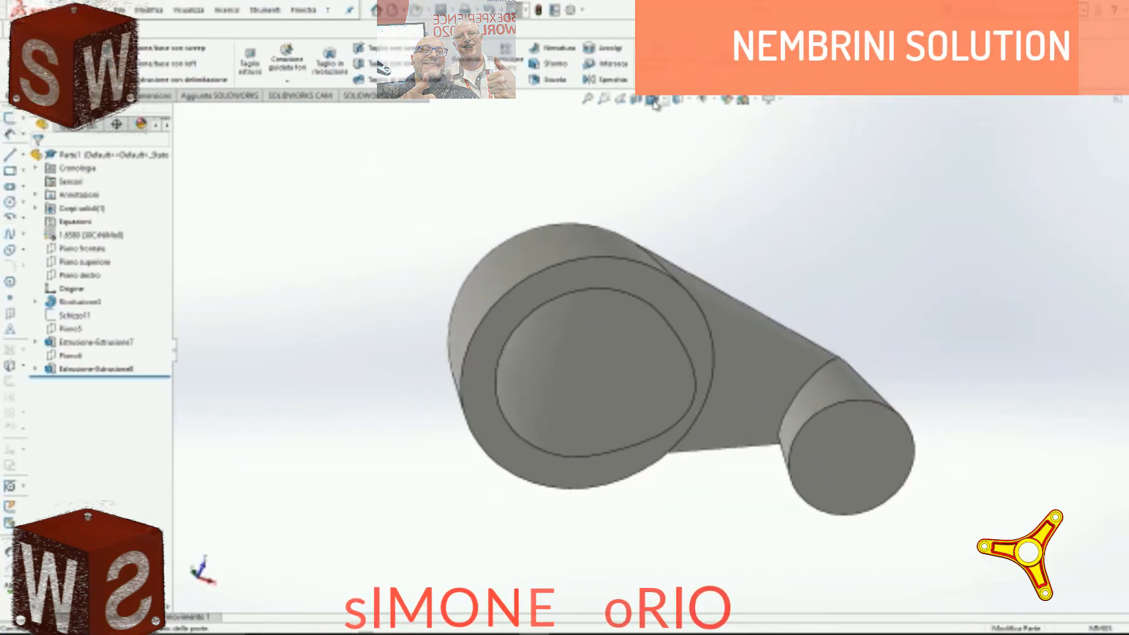
left_click(653, 99)
left_click(671, 167)
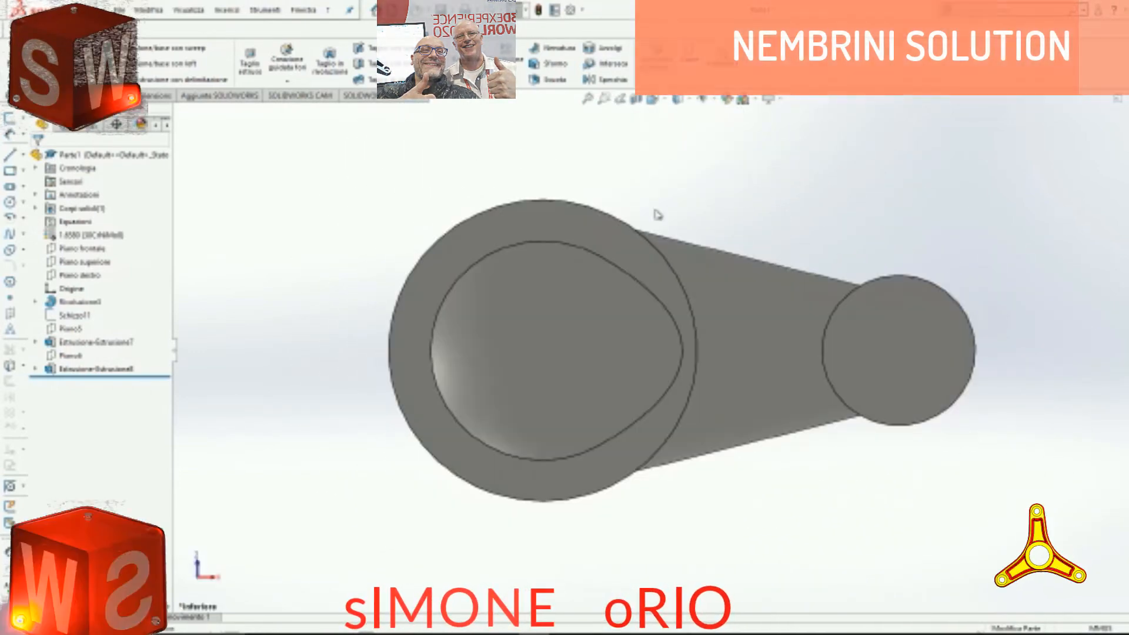
left_click(57, 95)
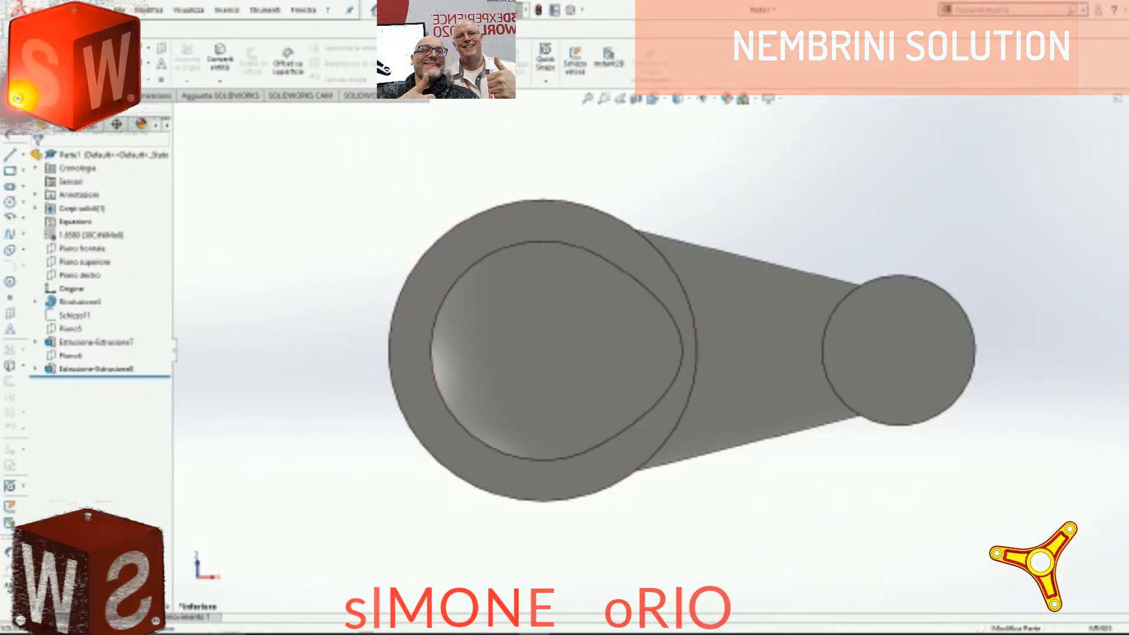
left_click(19, 59)
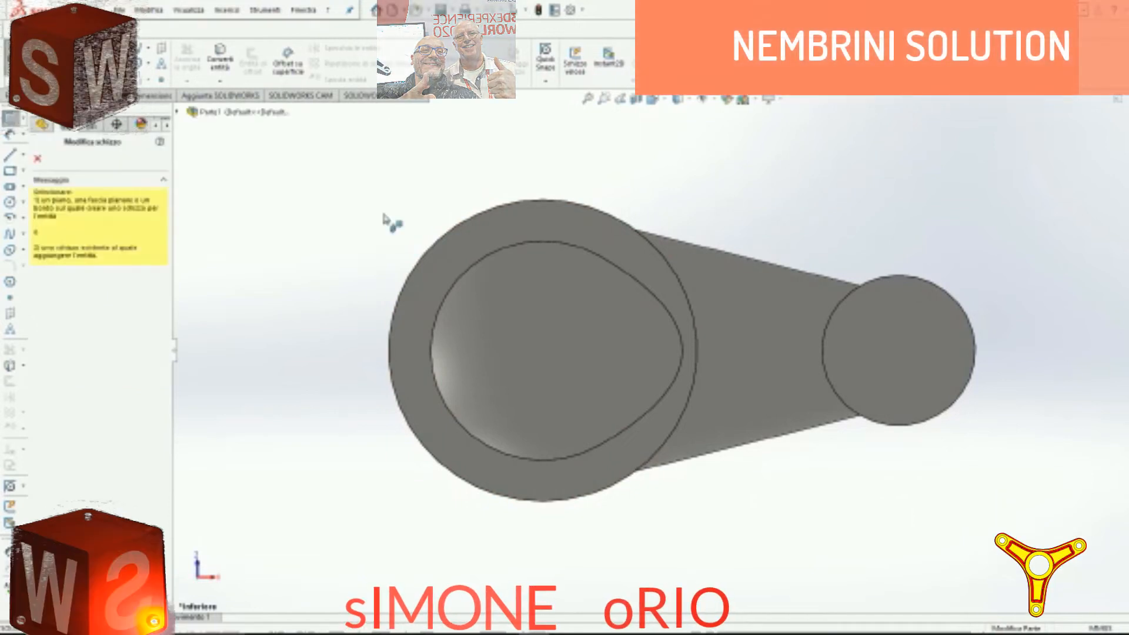
left_click(487, 245)
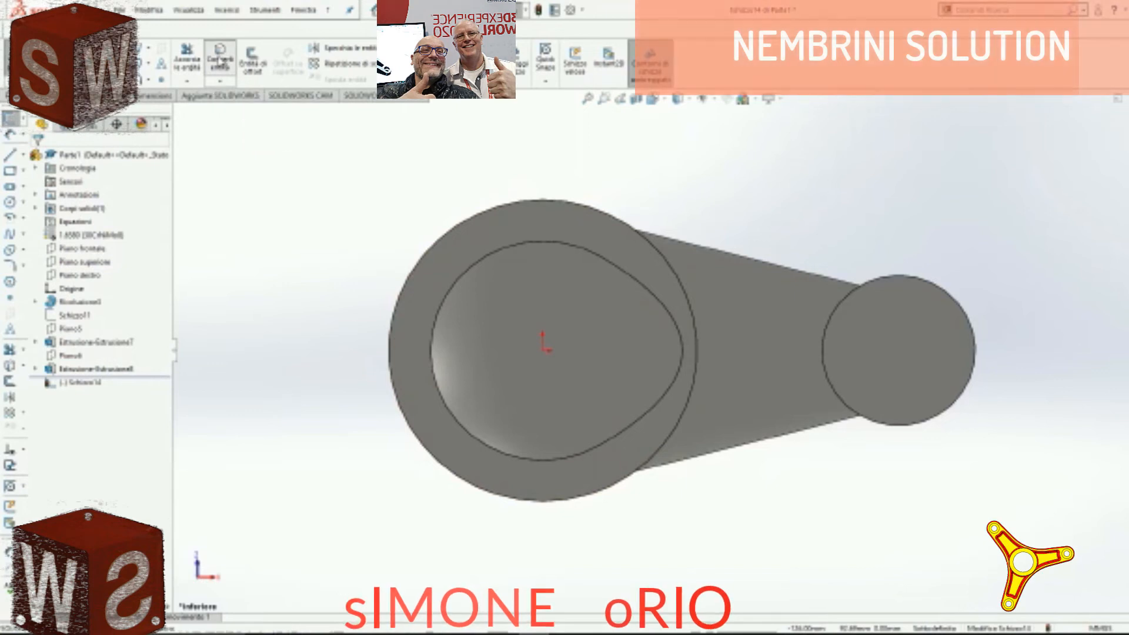
left_click(221, 59)
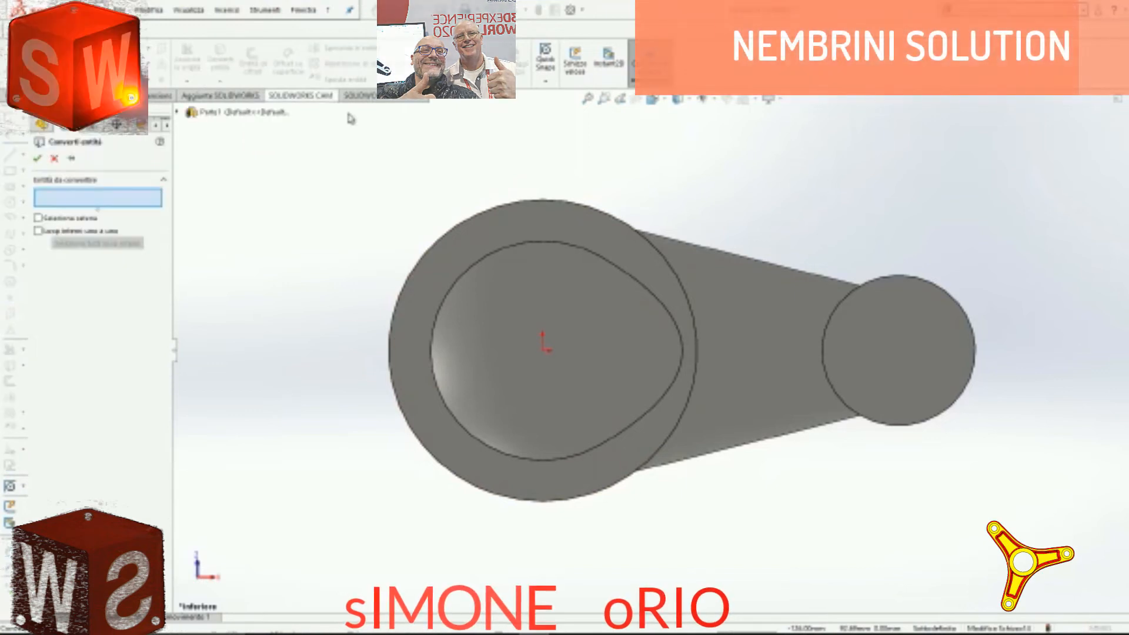
left_click(507, 209)
left_click(901, 283)
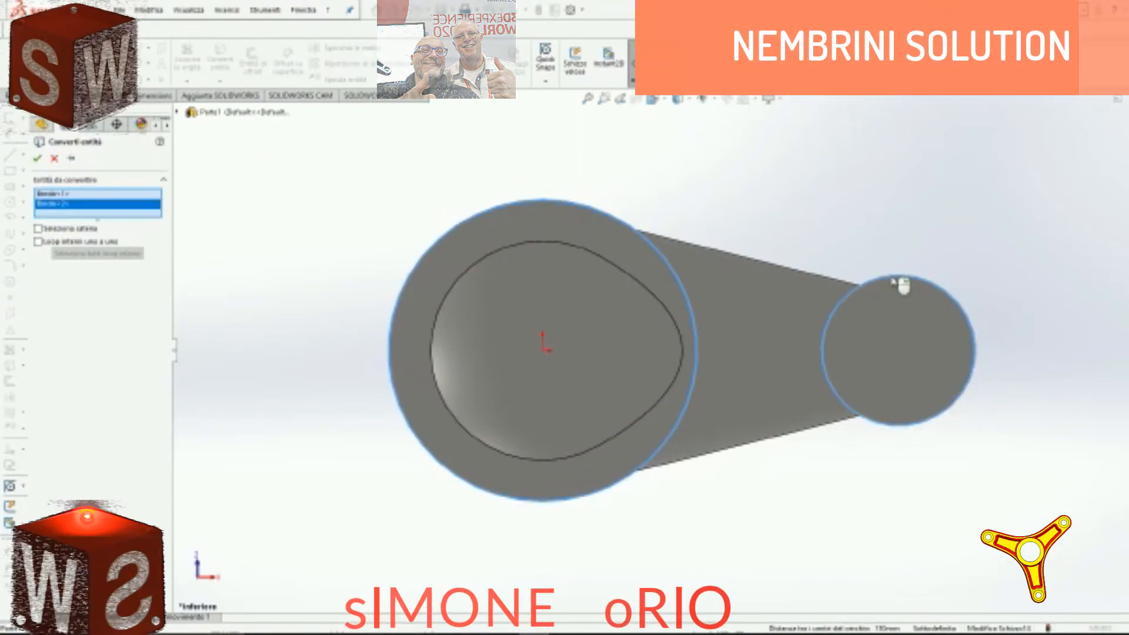
left_click(37, 159)
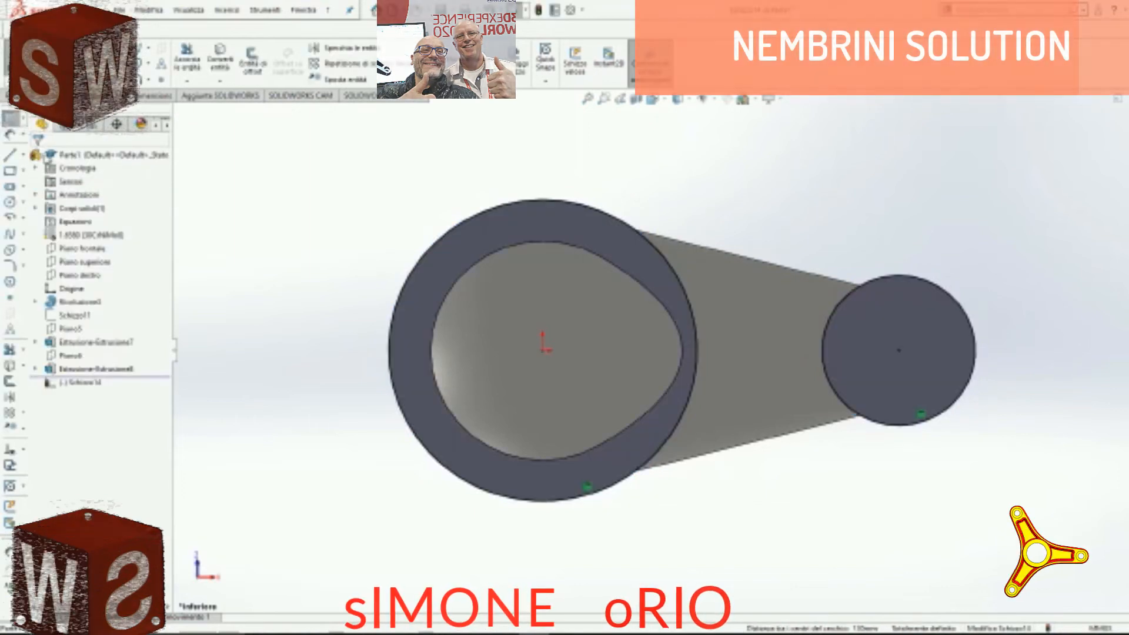
Step: Draw an upper line from the large circle to the small one, a vertical chord across the small circle, and a lower line back
key("l")
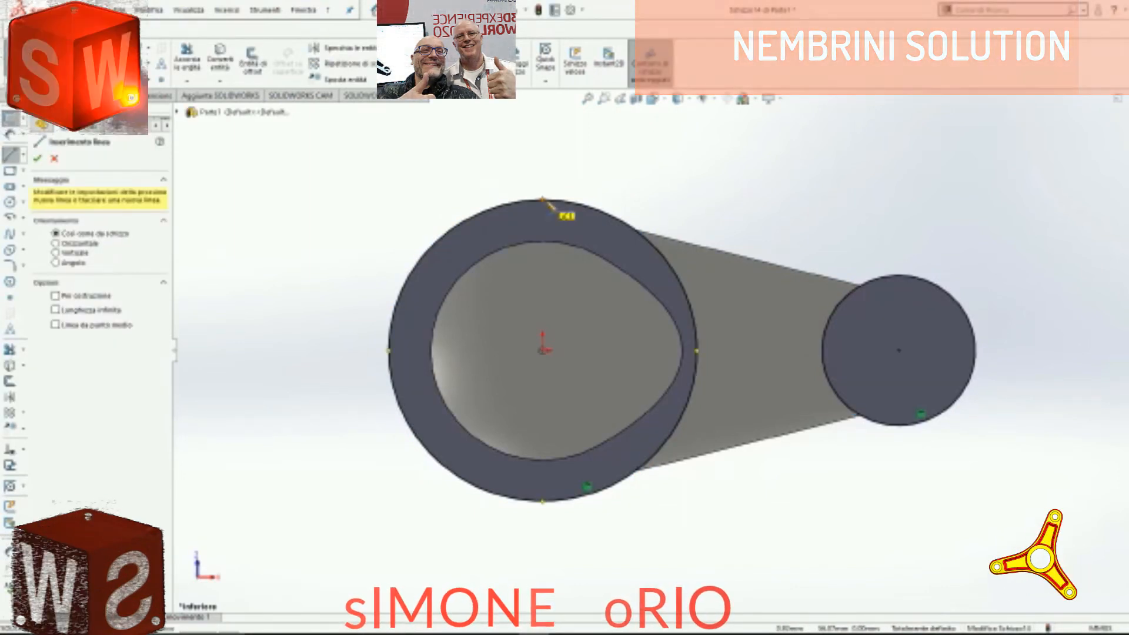
left_click(593, 208)
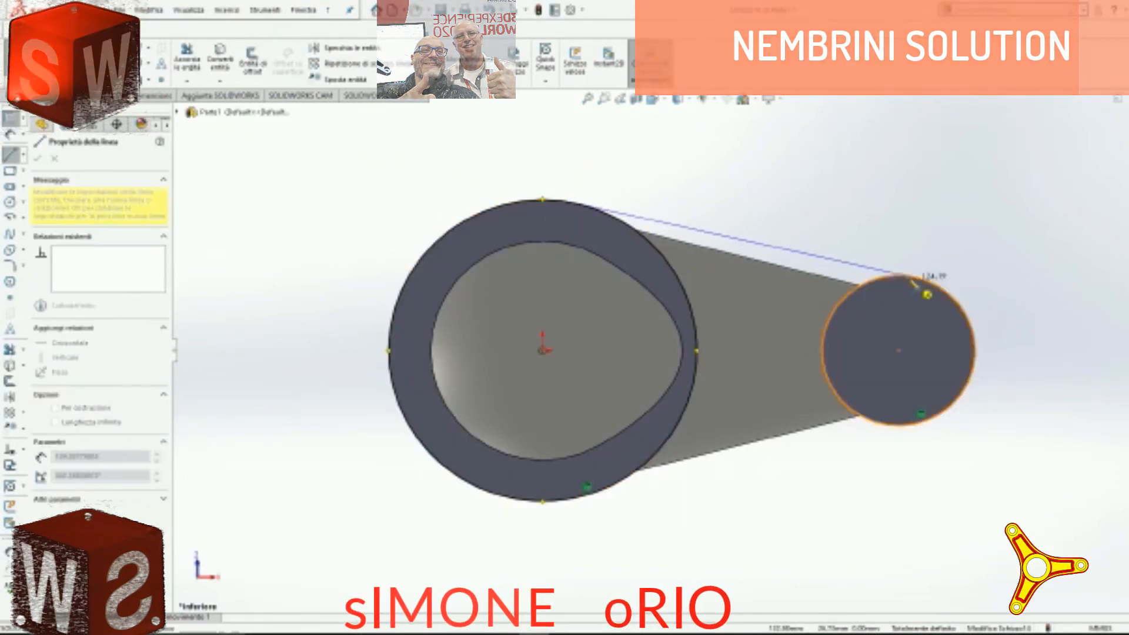
left_click(915, 432)
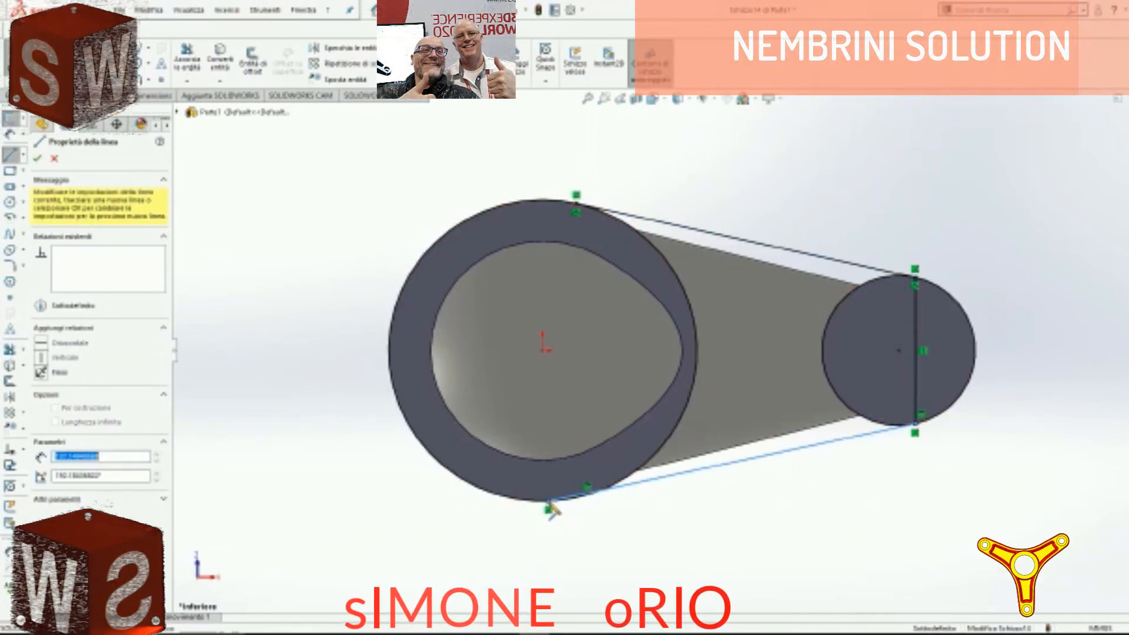
left_click(548, 509)
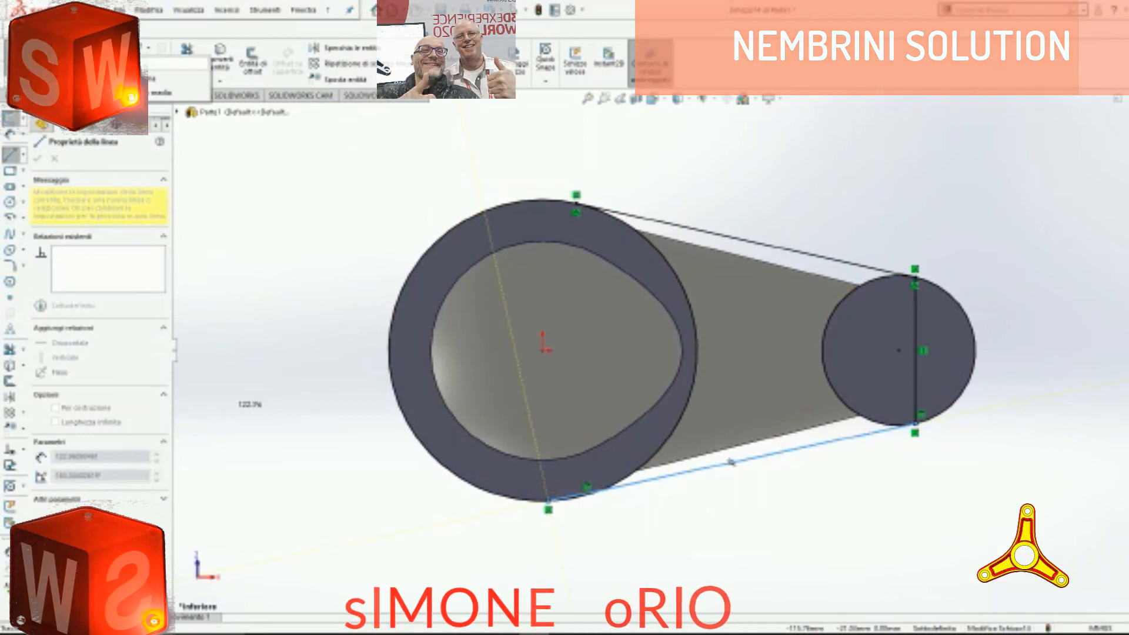
key("Escape")
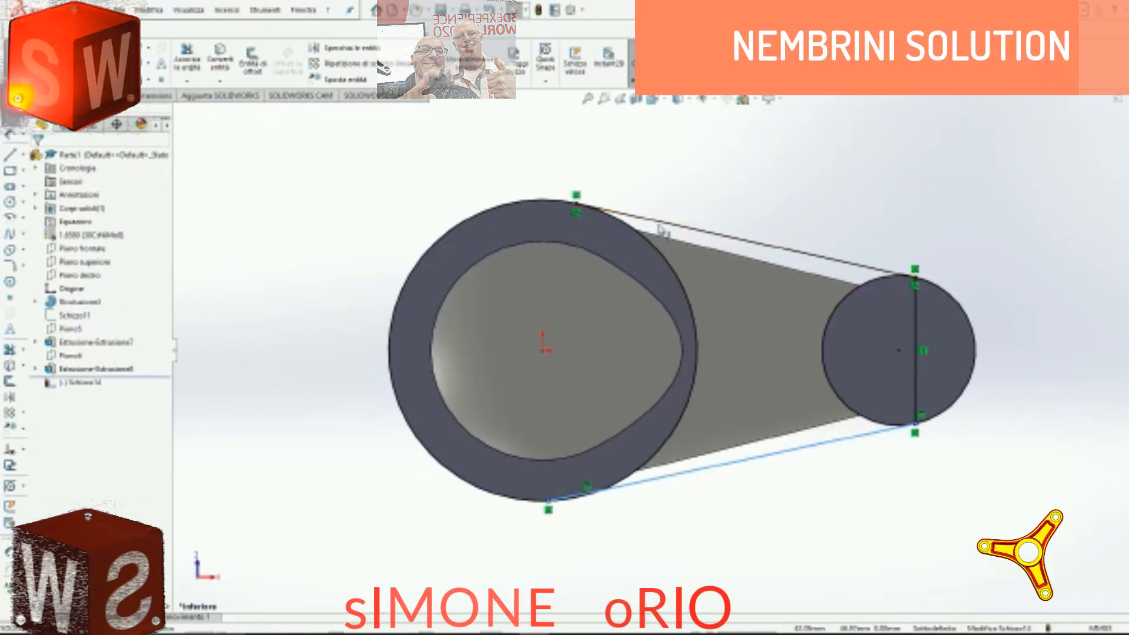
Step: Make the upper connecting line tangent to the large circle and delete the vertical chord across the small circle
left_click(662, 214)
left_click(535, 202, "ctrl")
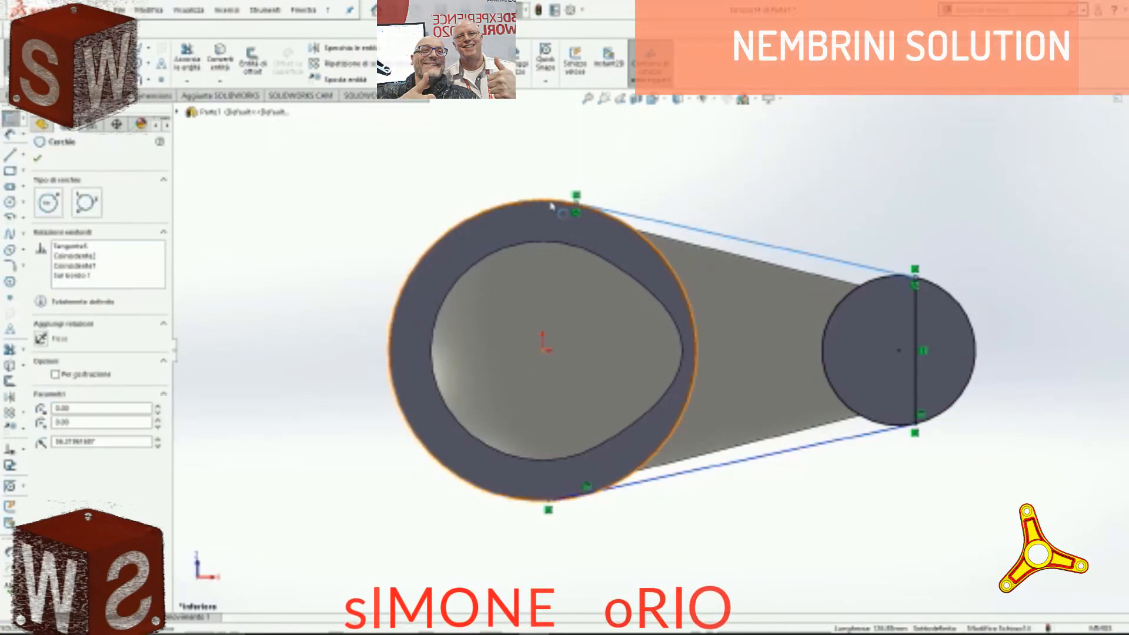
left_click(915, 313)
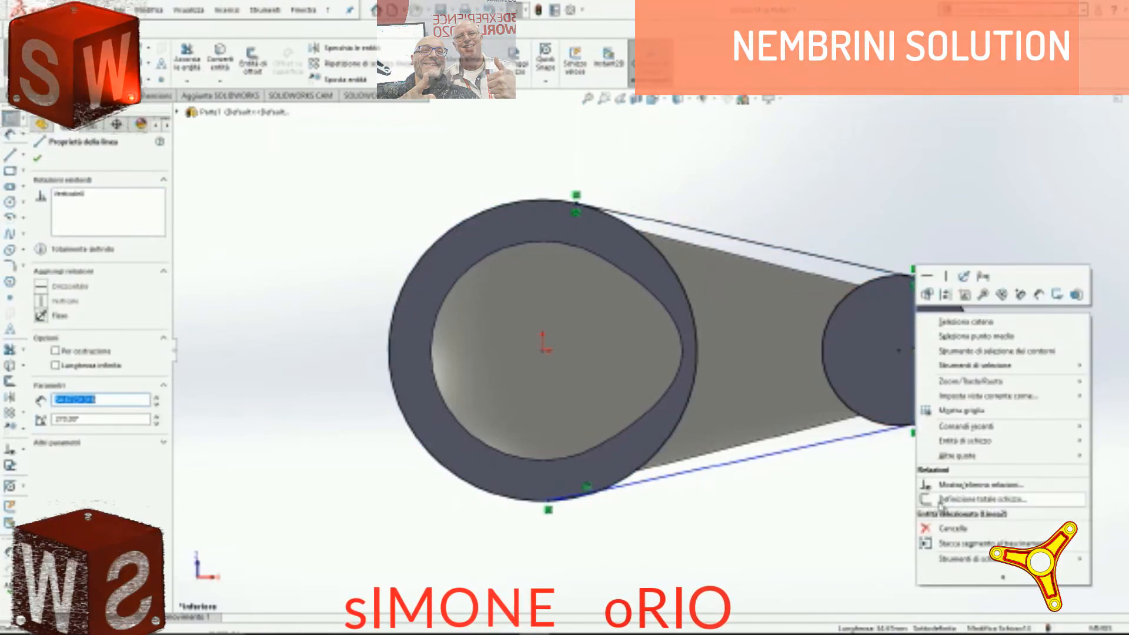
left_click(941, 531)
Step: Make the upper and lower connecting lines tangent to the small circle
left_click(903, 271)
left_click(938, 291, "ctrl")
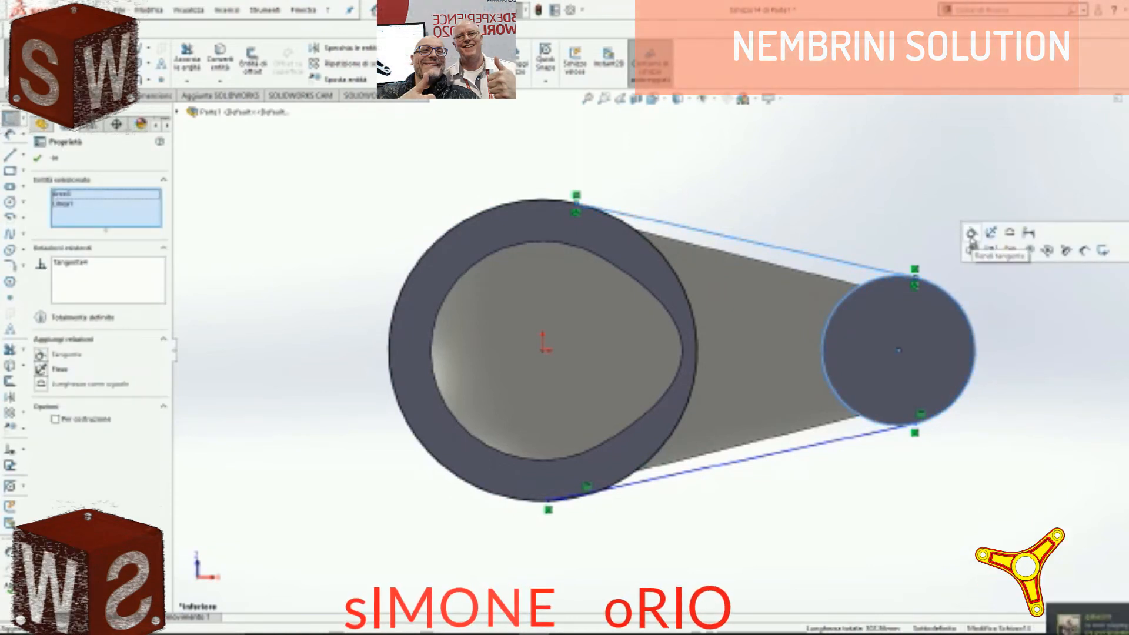
left_click(873, 429)
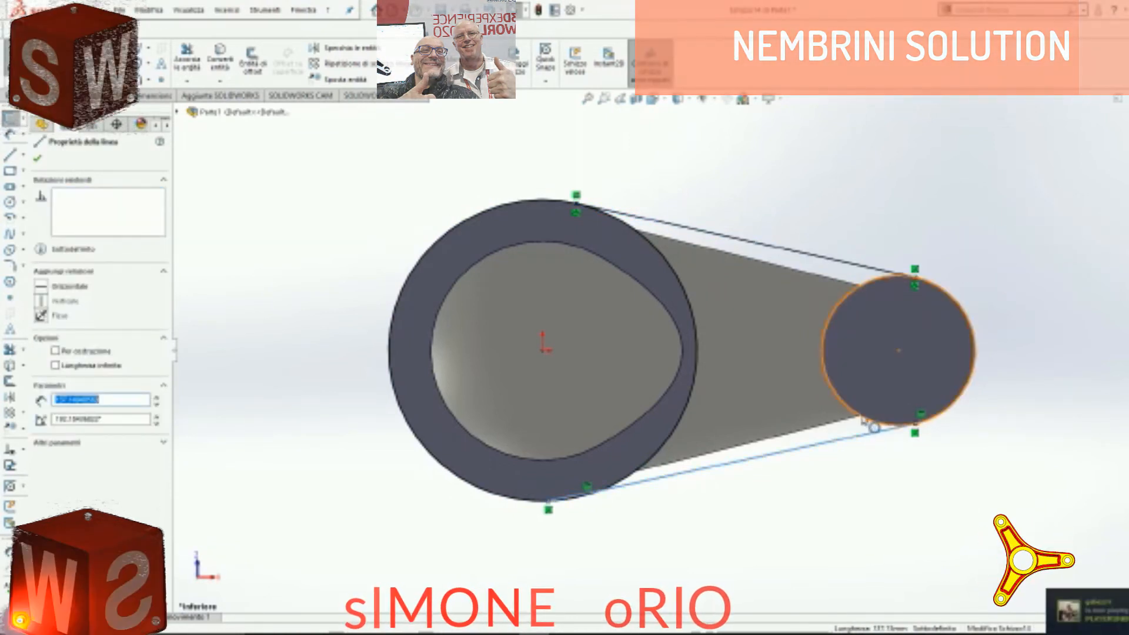
left_click(870, 421, "ctrl")
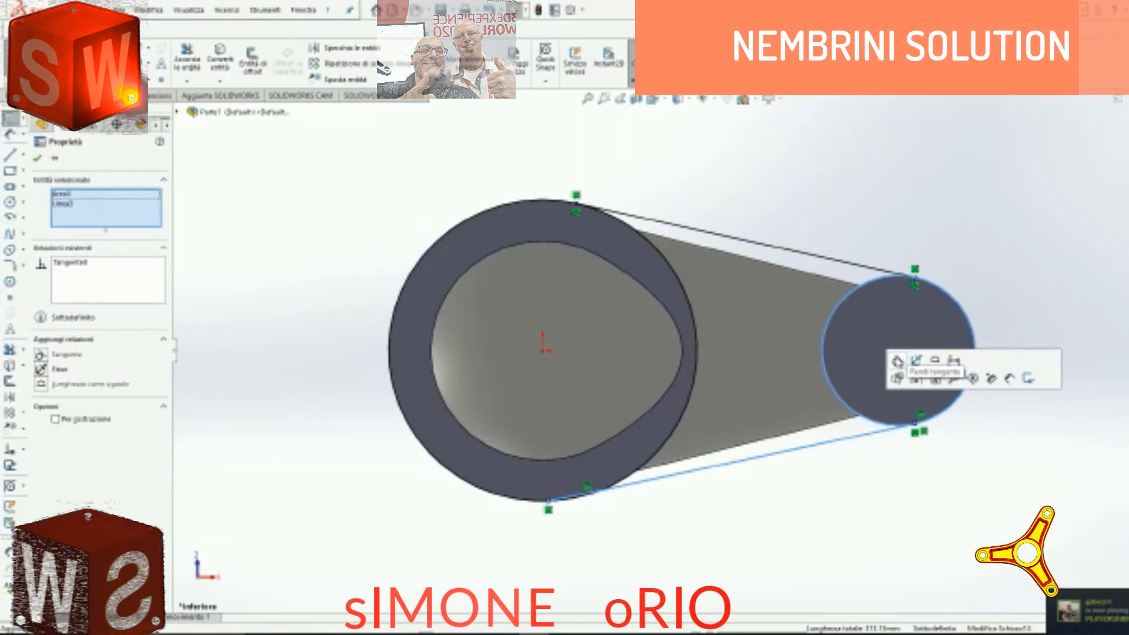
left_click(916, 360)
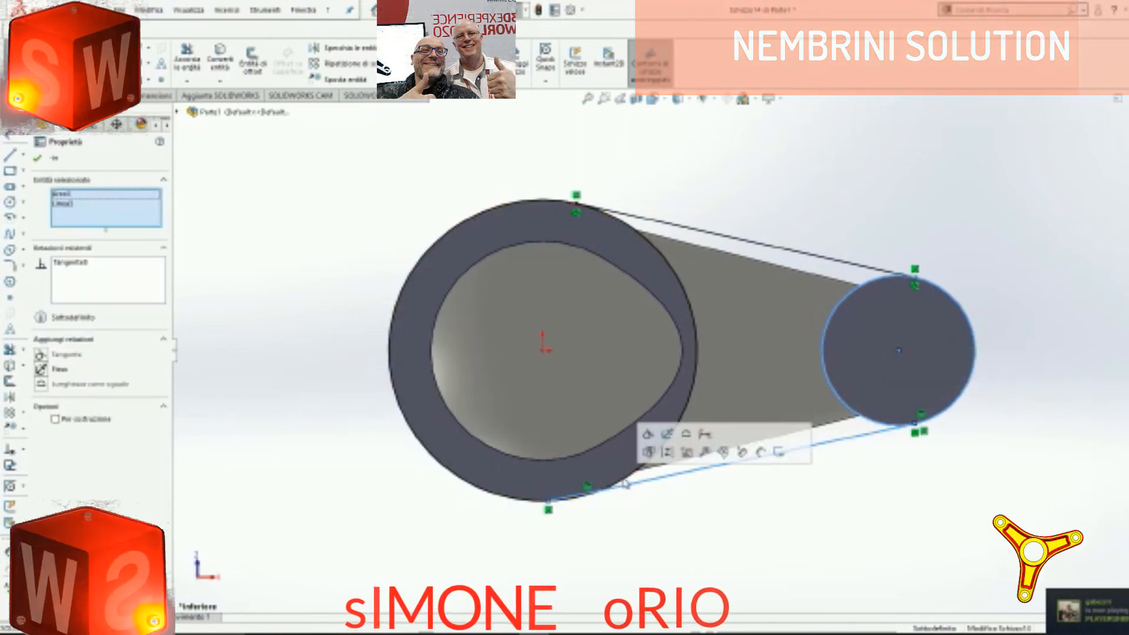
Step: Make the lower line tangent to the large circle and trim the inner arcs of both circles to leave one closed outline
left_click(657, 483)
left_click(635, 472)
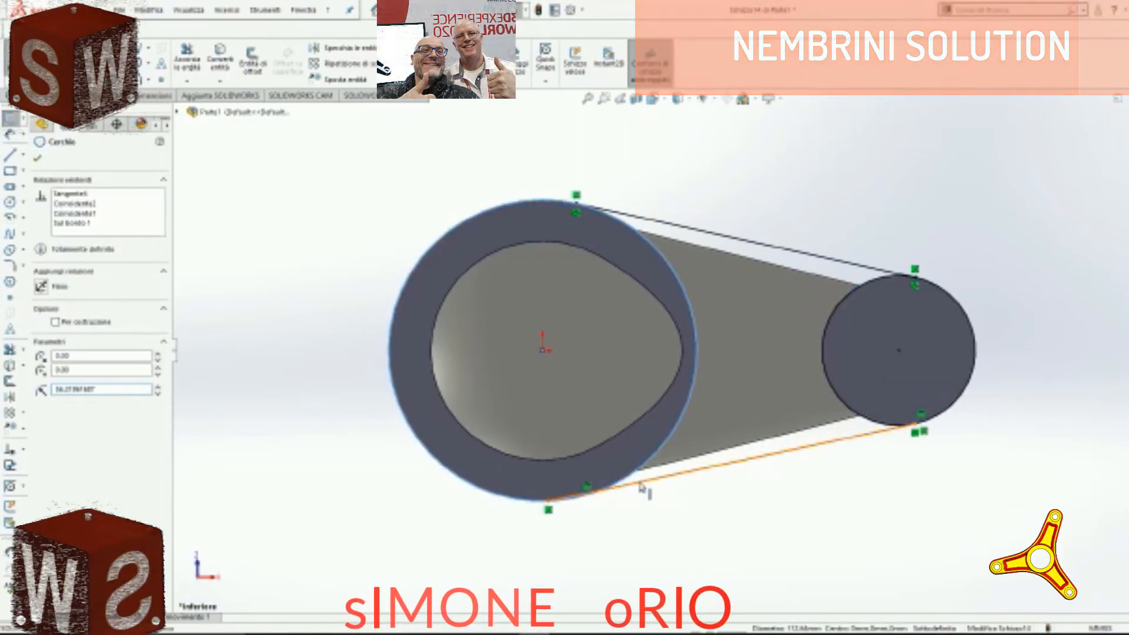
left_click(642, 487, "ctrl")
left_click(674, 430)
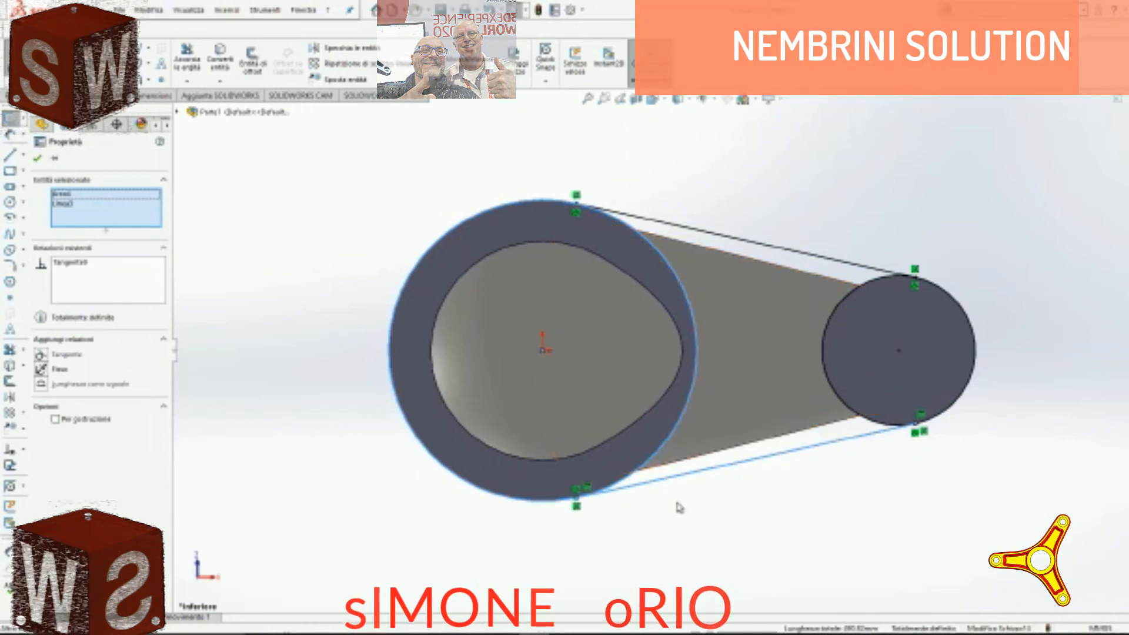
left_click(675, 504)
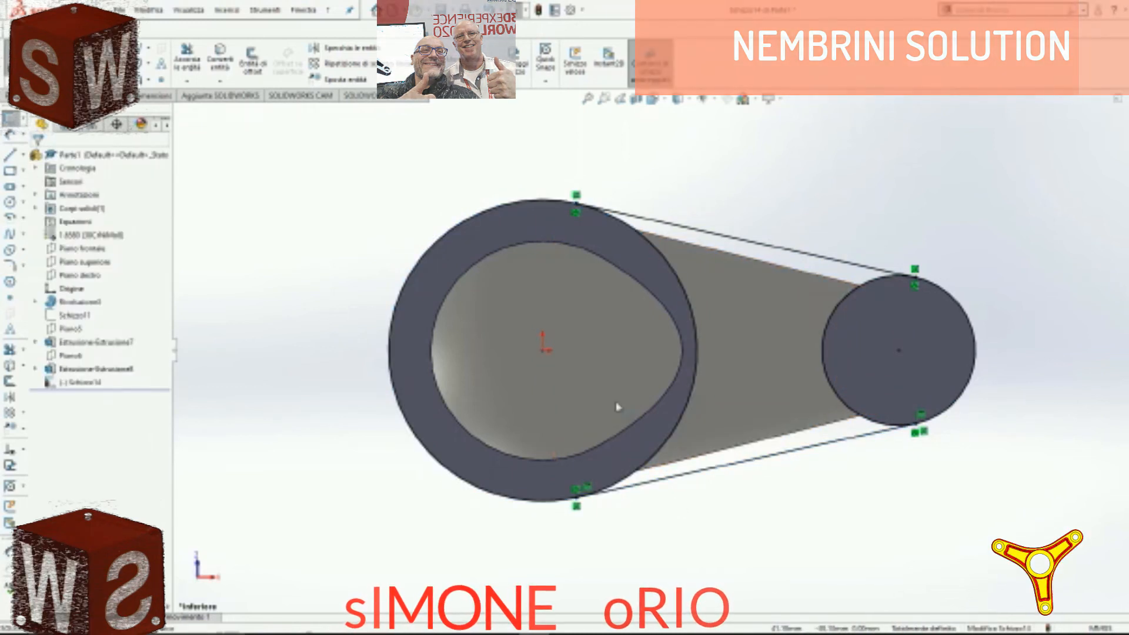
left_click(187, 59)
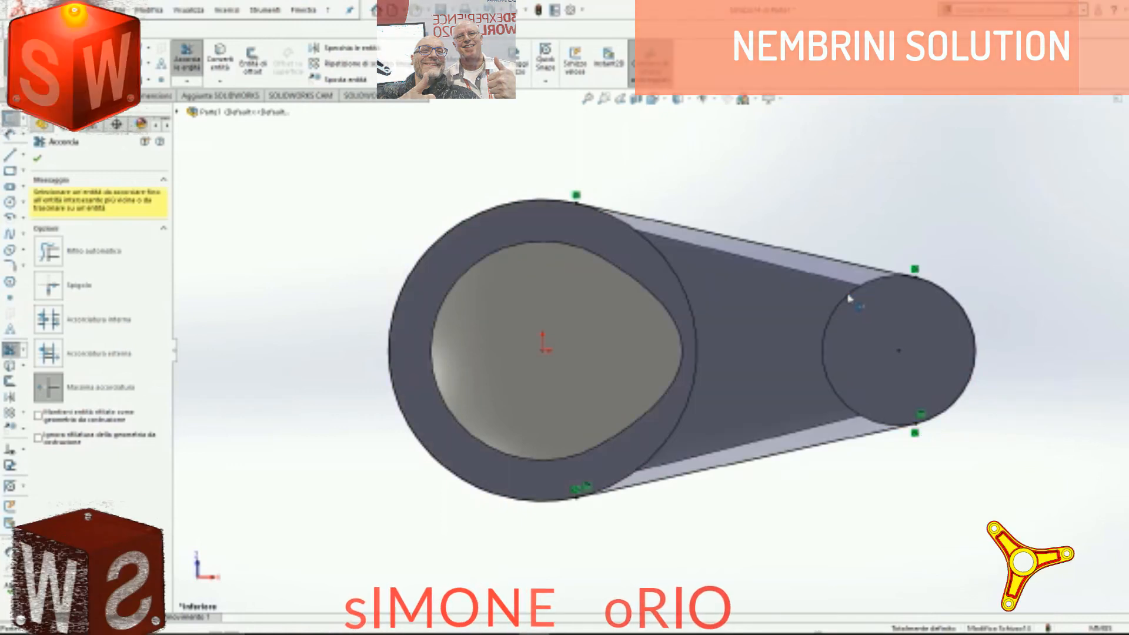
left_click(37, 157)
Step: Extrude the trimmed outline up to the existing solid body, with draft enabled and the result merged
left_click(20, 96)
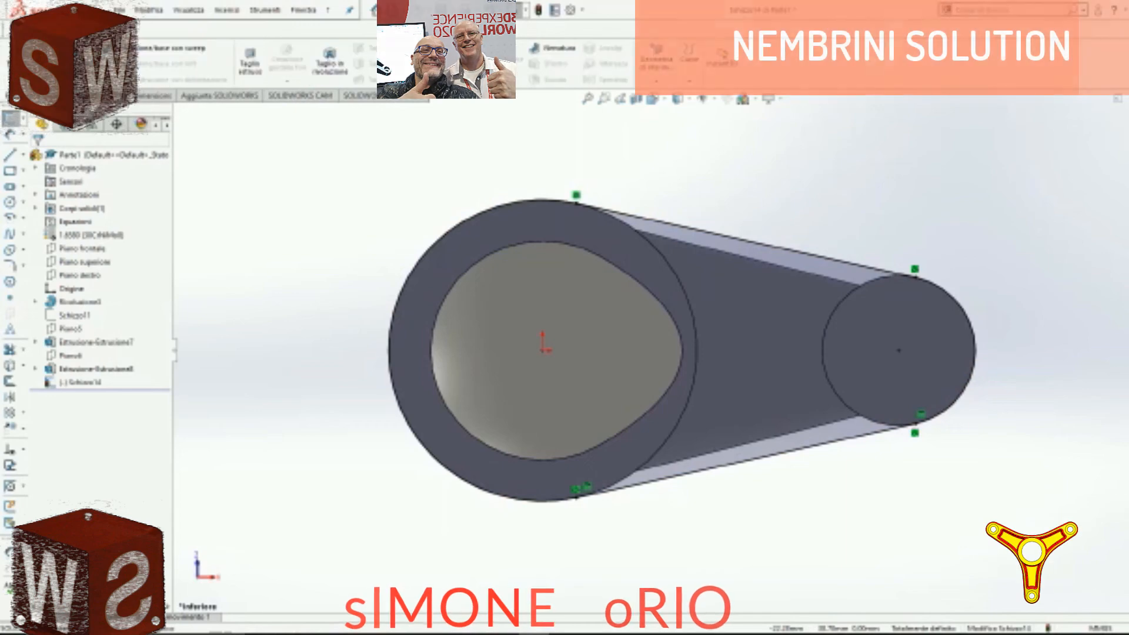
left_click(23, 59)
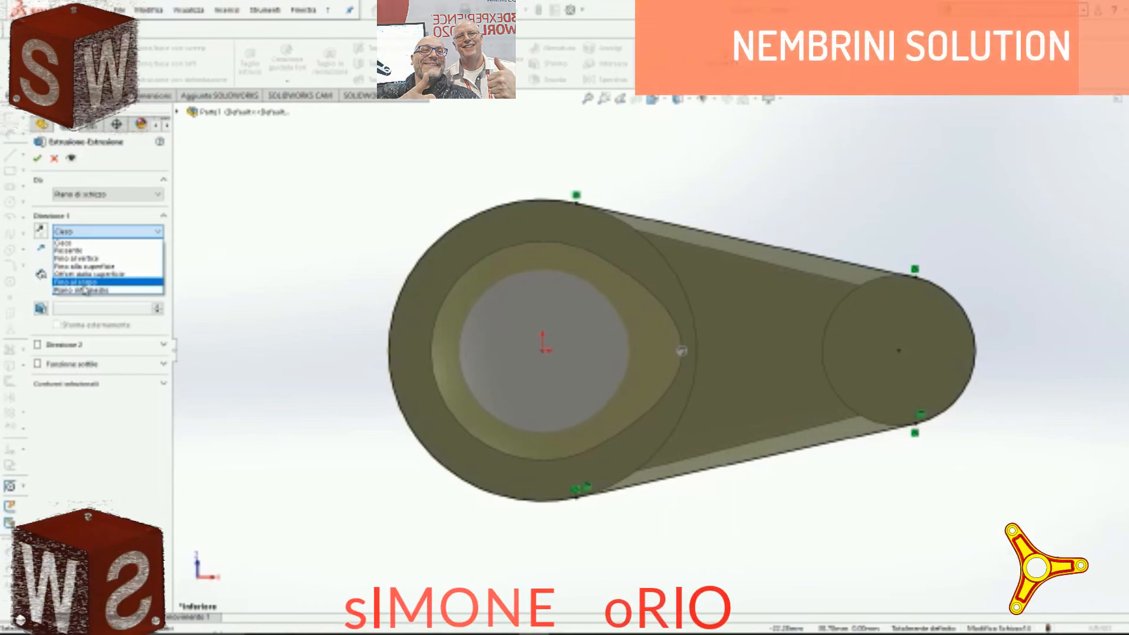
left_click(66, 283)
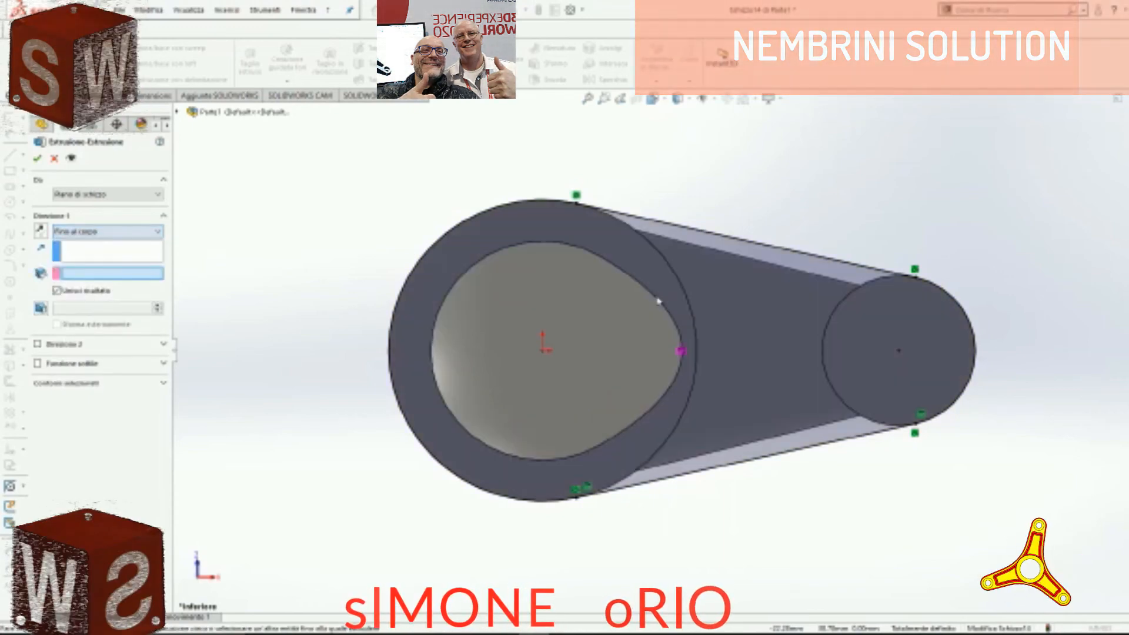
middle_click_drag(742, 266, 705, 348)
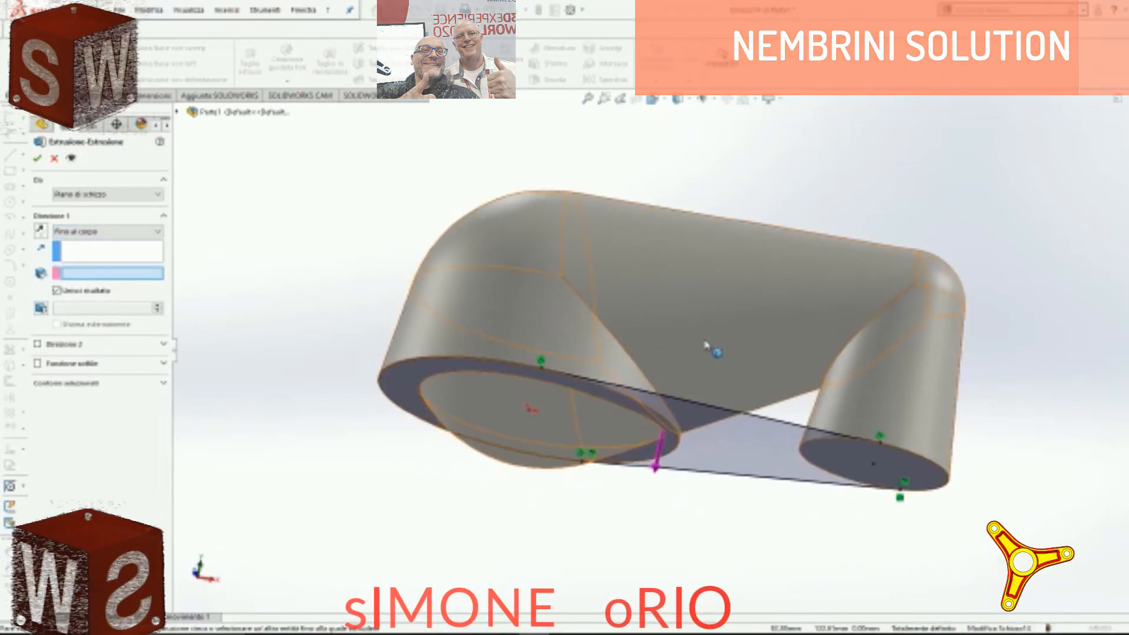
left_click(715, 345)
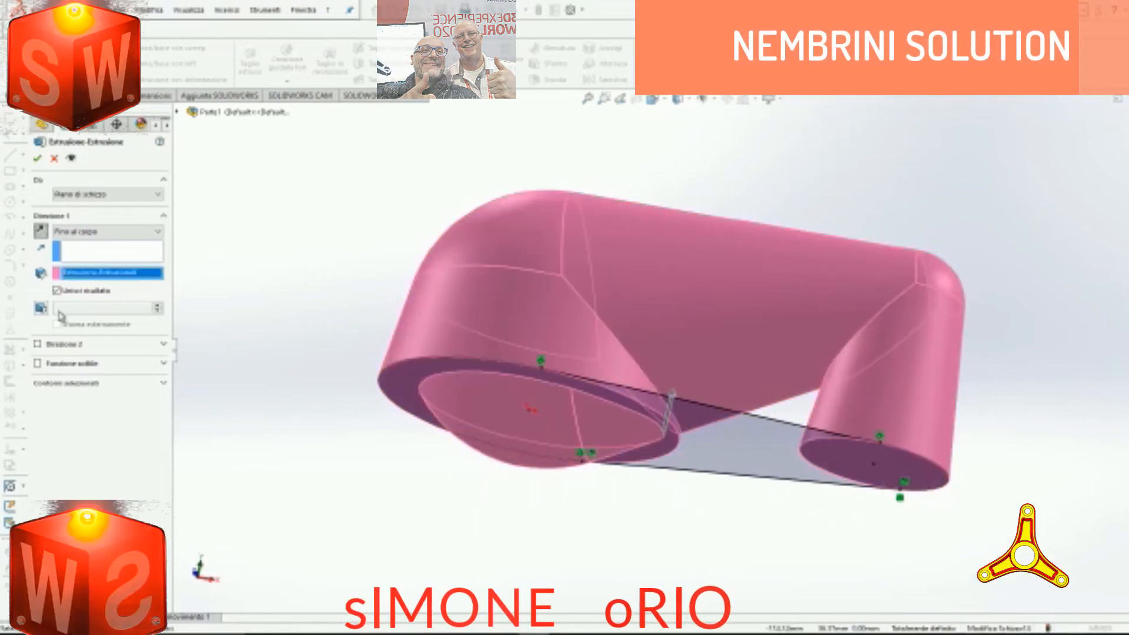
left_click(41, 308)
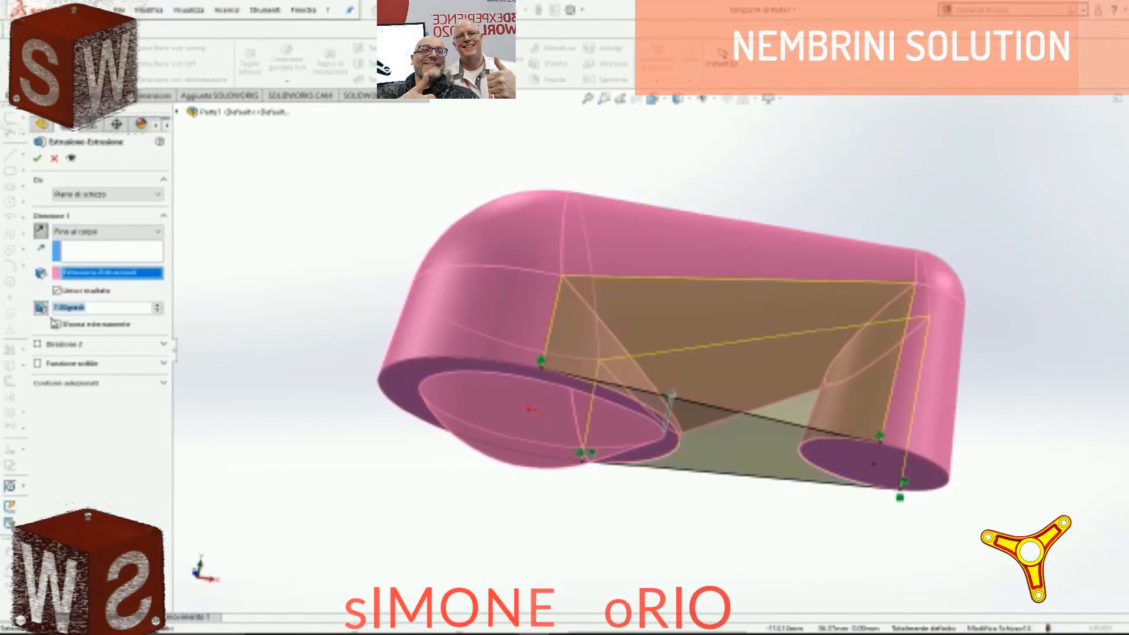
left_click(37, 158)
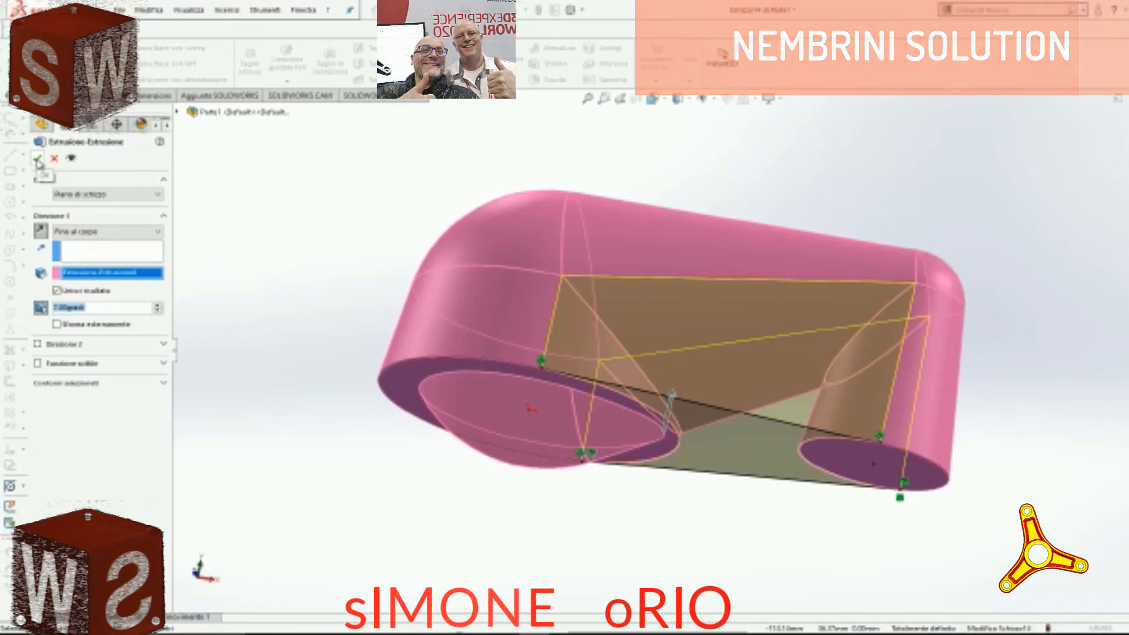
Step: Start a Shell feature and select the three underside faces, including the bulging bottom, as the faces to remove
middle_click_drag(538, 258, 479, 233)
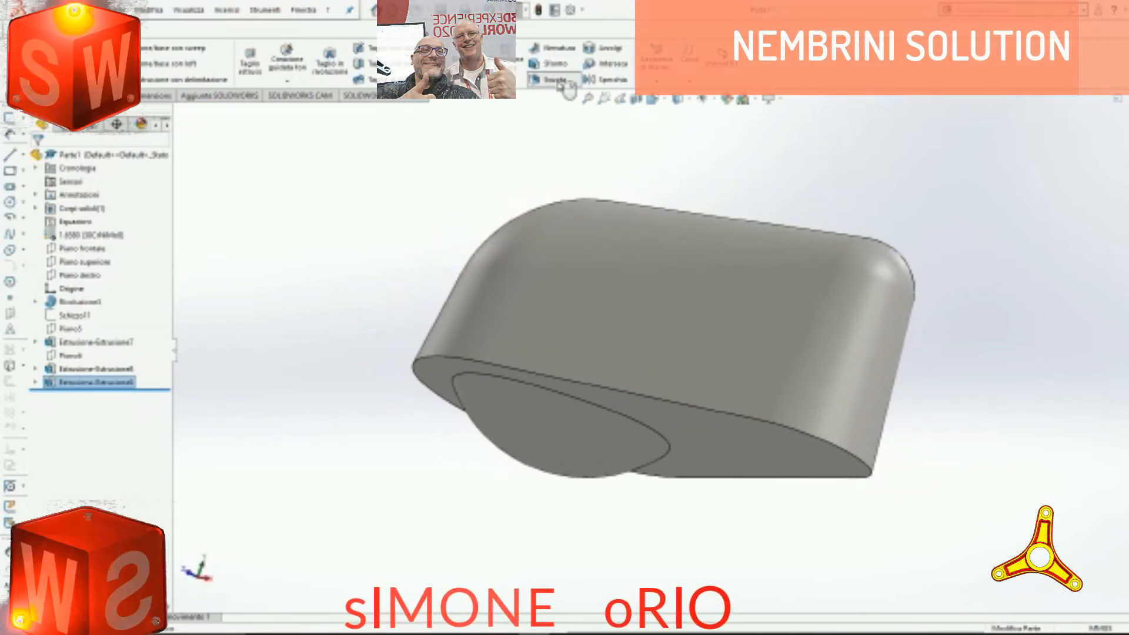
left_click(558, 82)
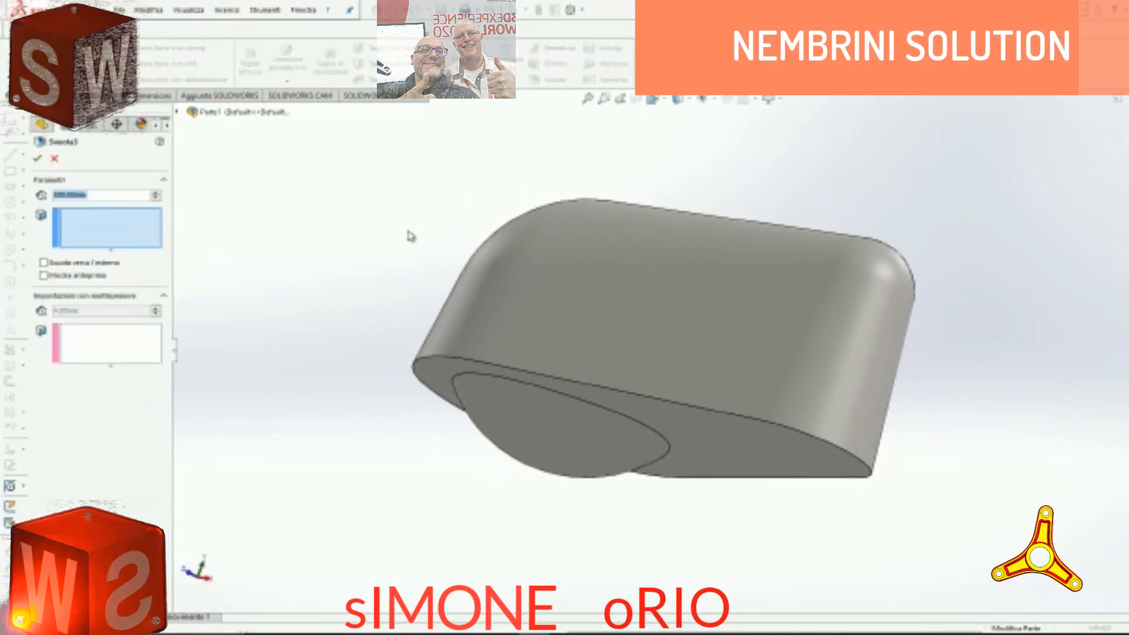
left_click(516, 426)
left_click(583, 424)
left_click(642, 422)
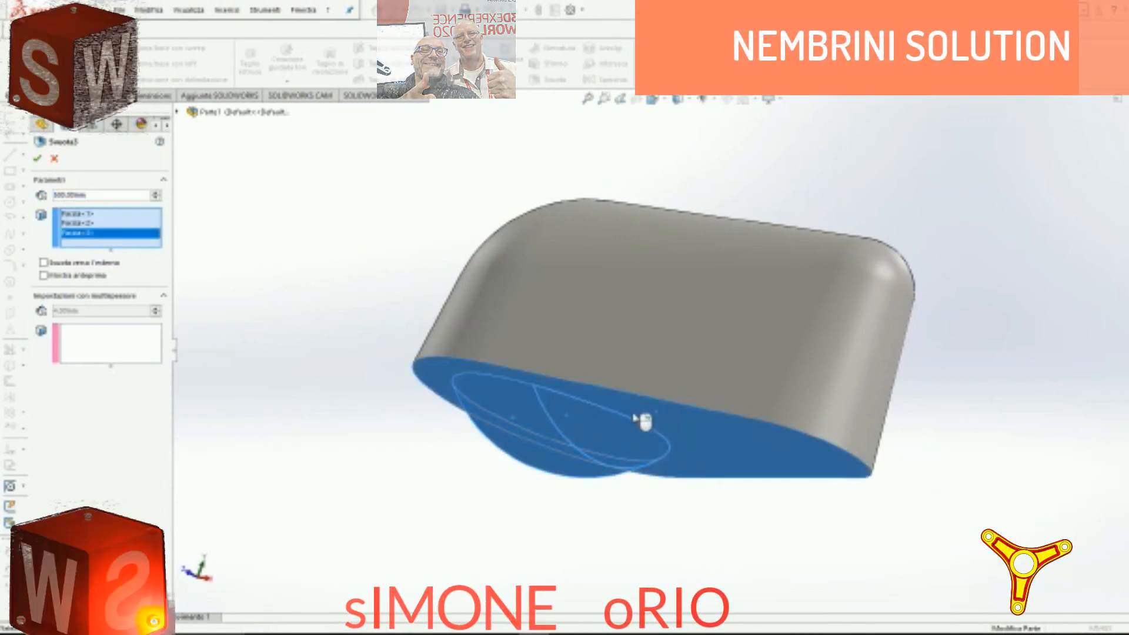
Step: Assign a 4 mm multi-thickness wall to all seven remaining outer faces and complete the shell
left_click(86, 338)
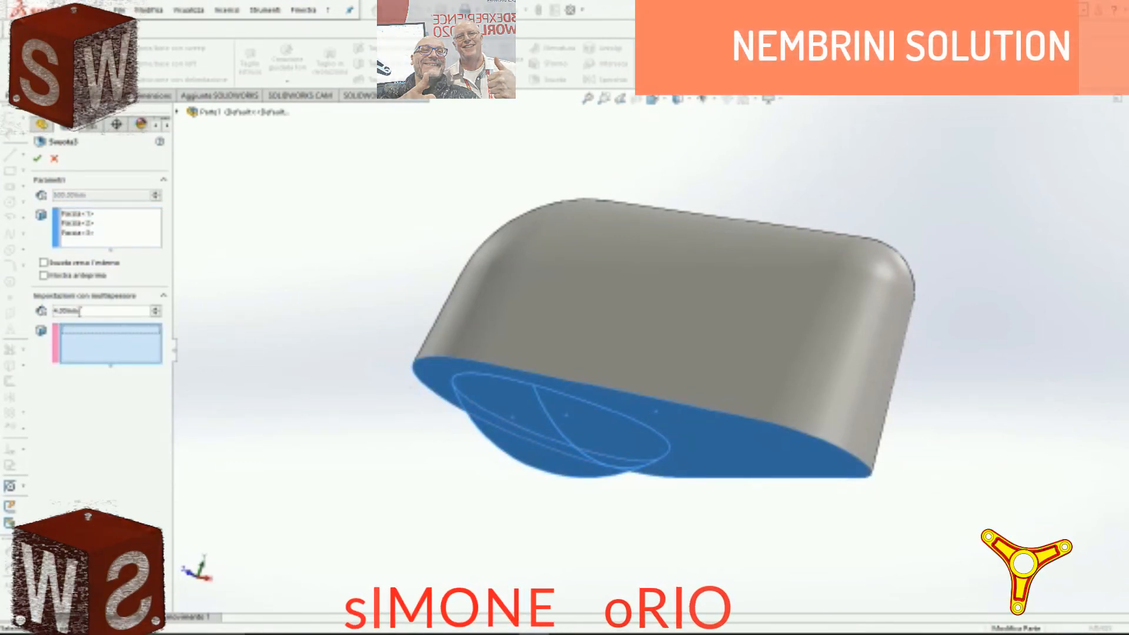
left_click(537, 317)
left_click(848, 389)
middle_click_drag(870, 386, 663, 370)
left_click(749, 320)
left_click(749, 321)
left_click(560, 244)
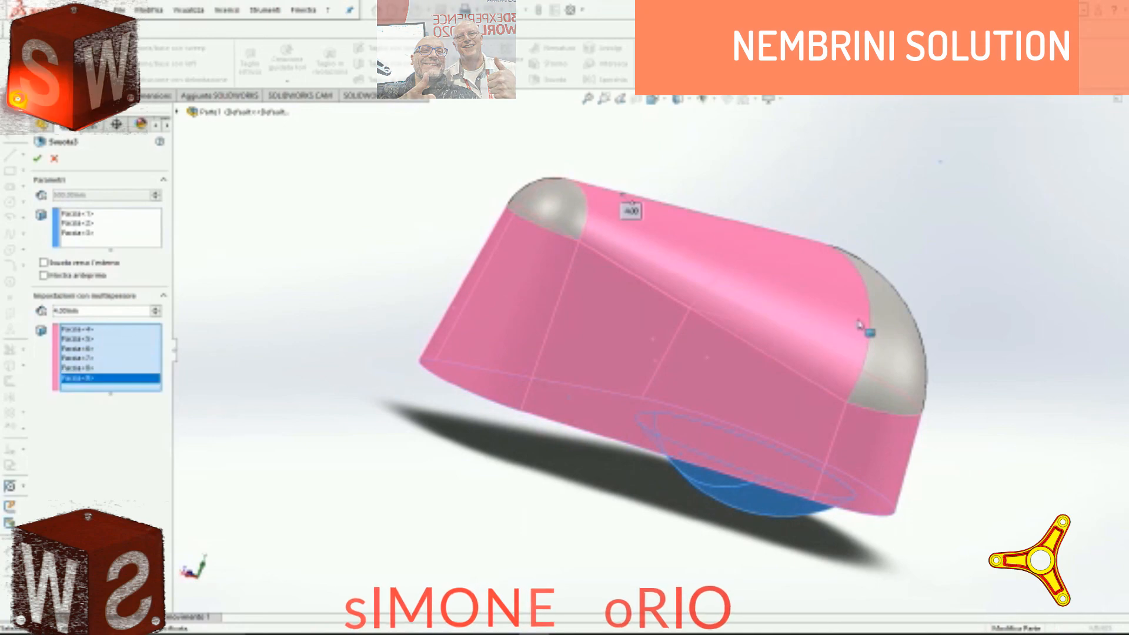
left_click(902, 338)
middle_click_drag(902, 337, 232, 346)
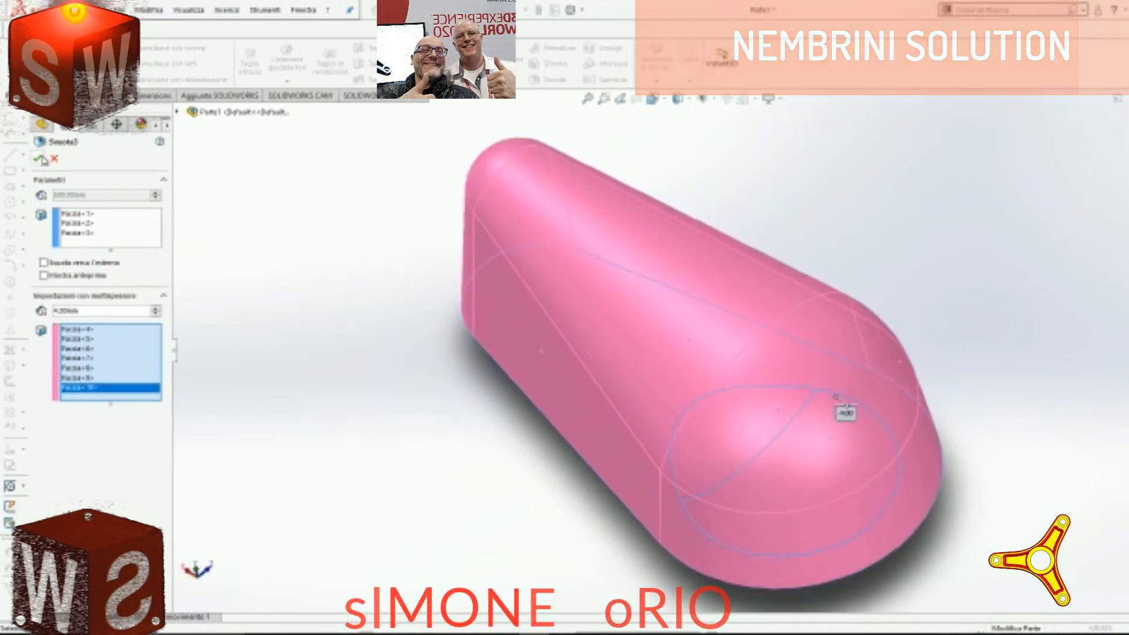
left_click(37, 159)
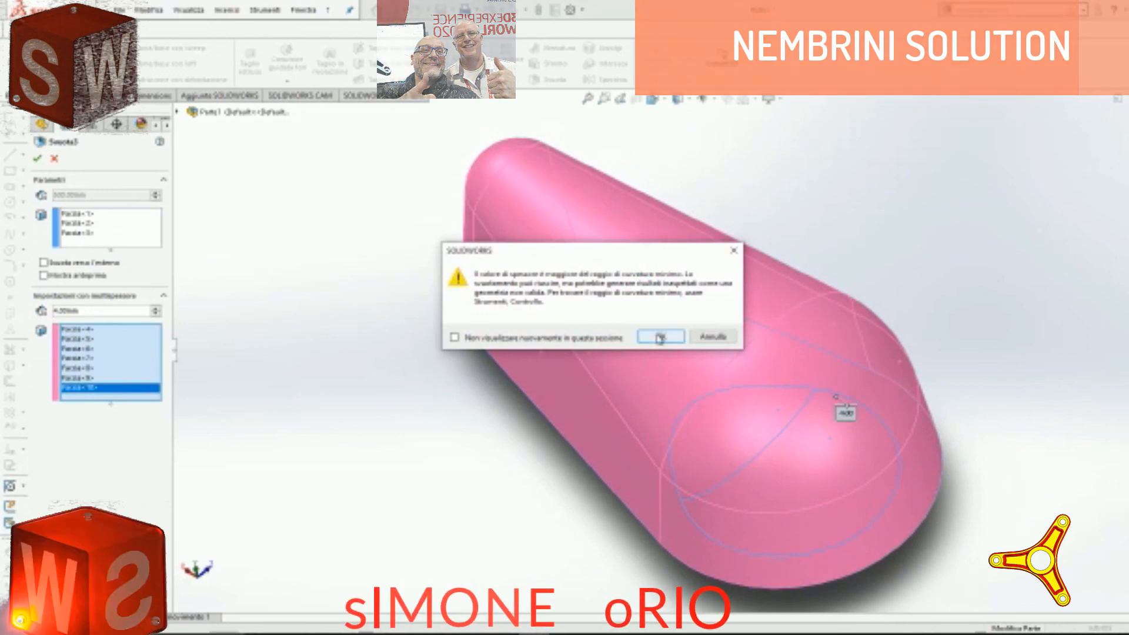
left_click(654, 336)
Step: Change the part material to the DIN cast iron 0.8045 (EN-GJMW-450-7)
mouse_move(660, 380)
middle_mouse_down()
mouse_move(709, 296)
mouse_move(731, 171)
mouse_move(650, 393)
middle_mouse_up()
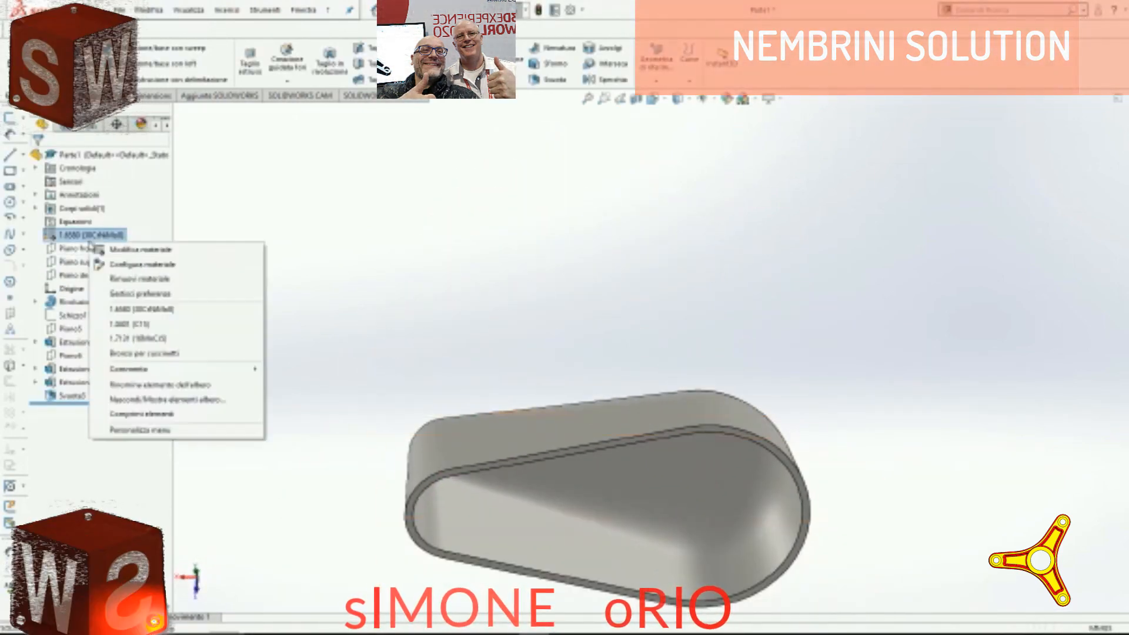
right_click(90, 243)
left_click(138, 250)
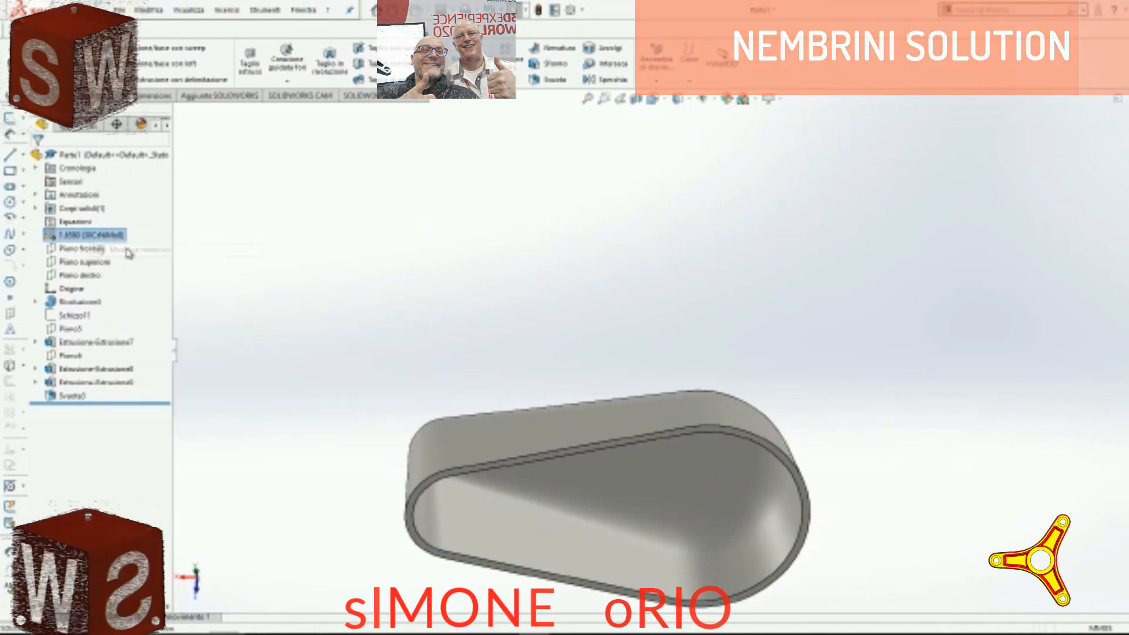
scroll(448, 241, "up", 3)
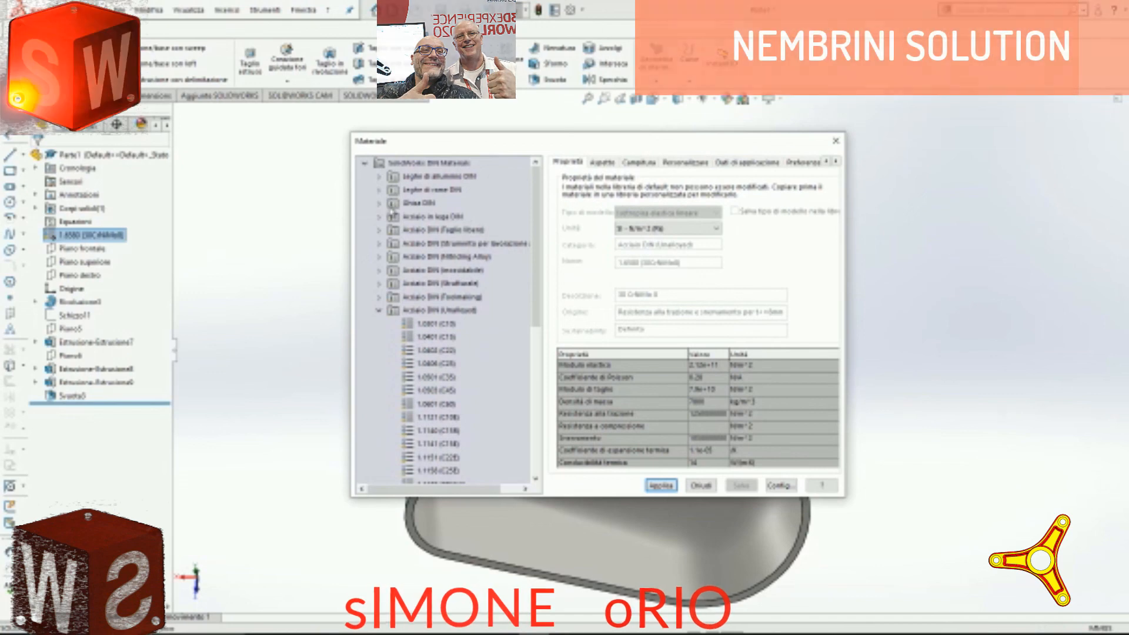
left_click(379, 204)
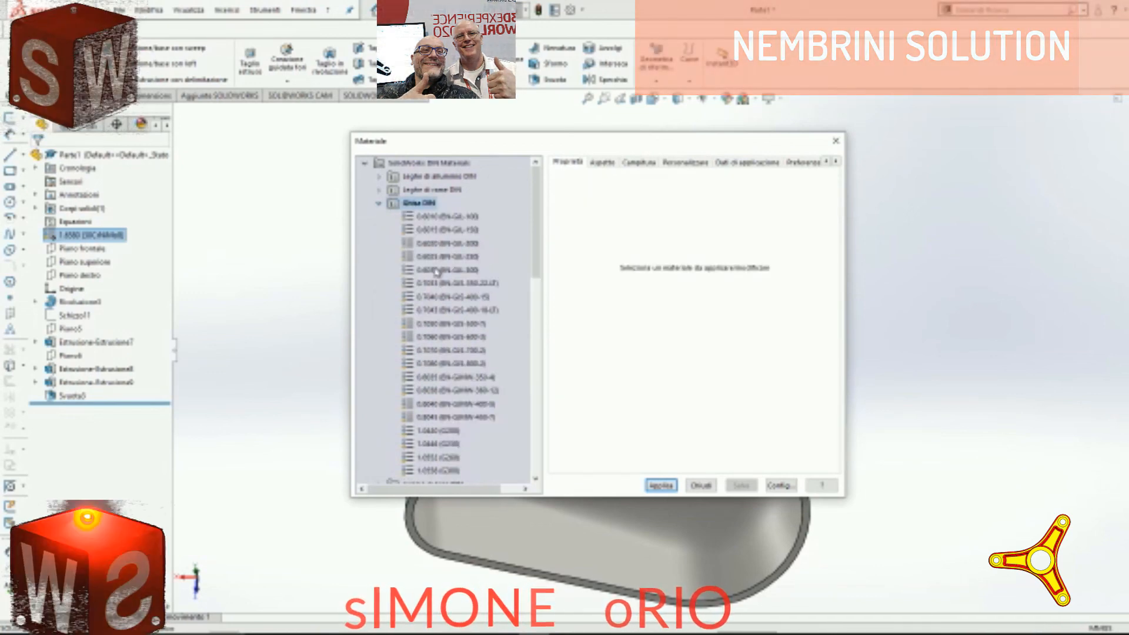
scroll(437, 274, "down", 2)
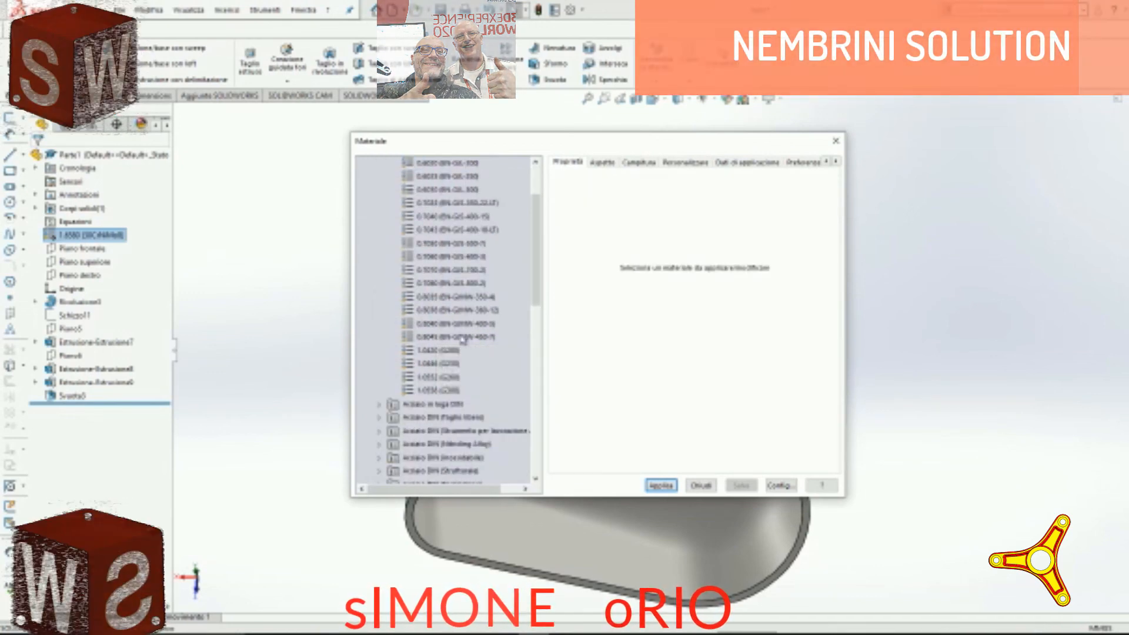
left_click(427, 337)
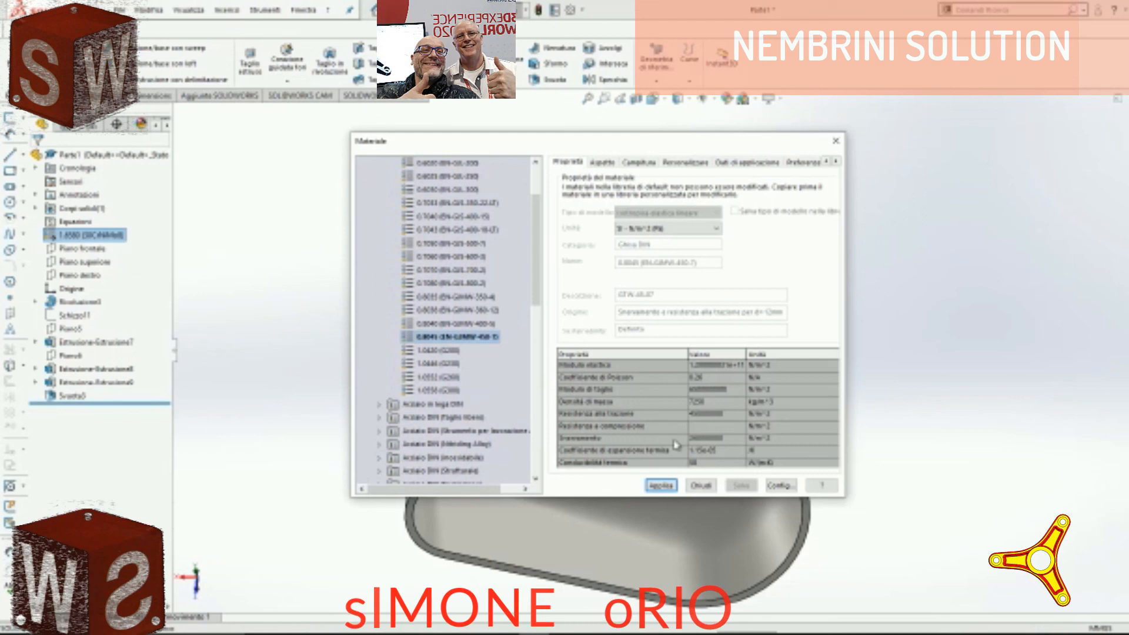
left_click(660, 485)
left_click(701, 485)
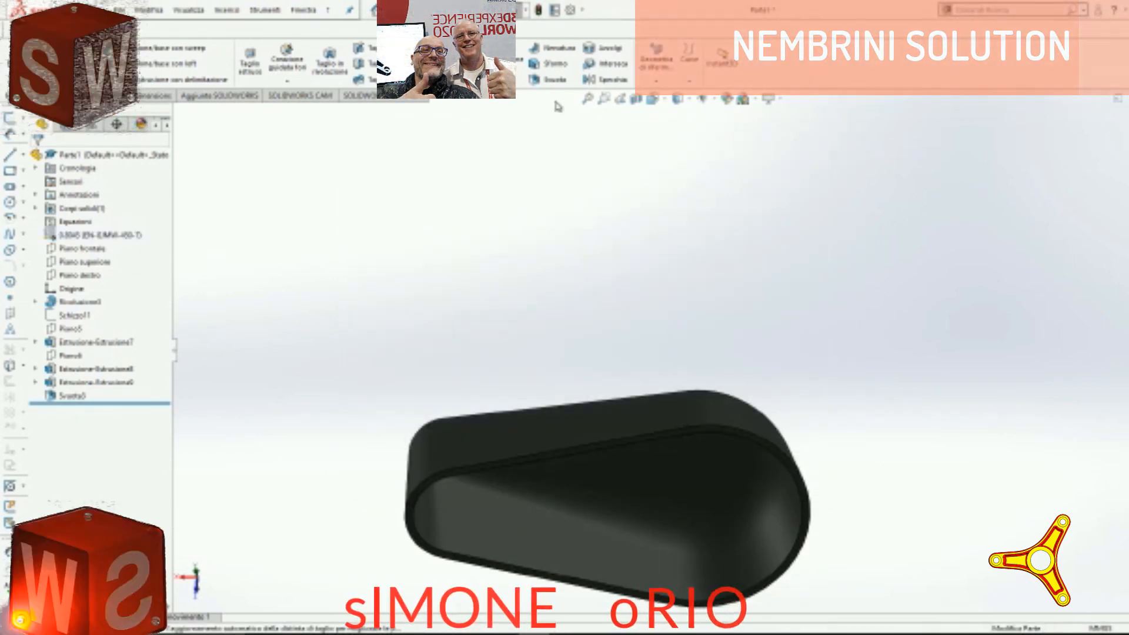